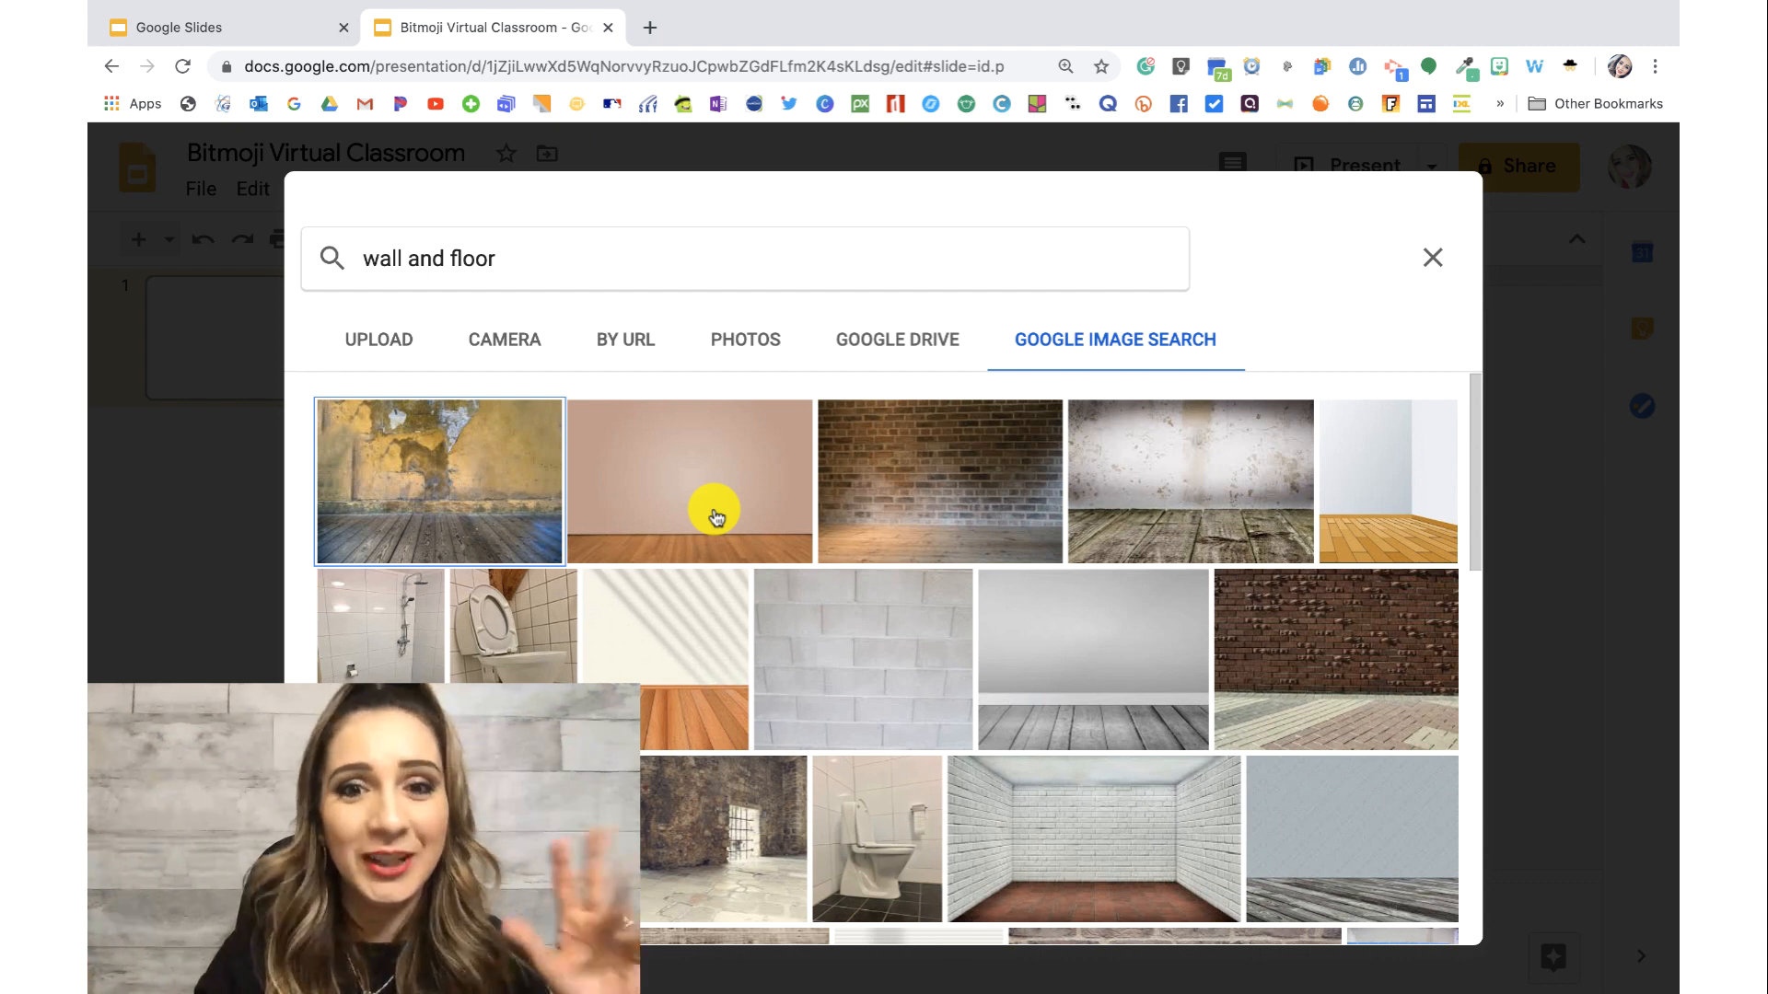
# Step: Set the brick wall with wooden floor from the "wall and floor" image results as the slide background
pyautogui.click(903, 497)
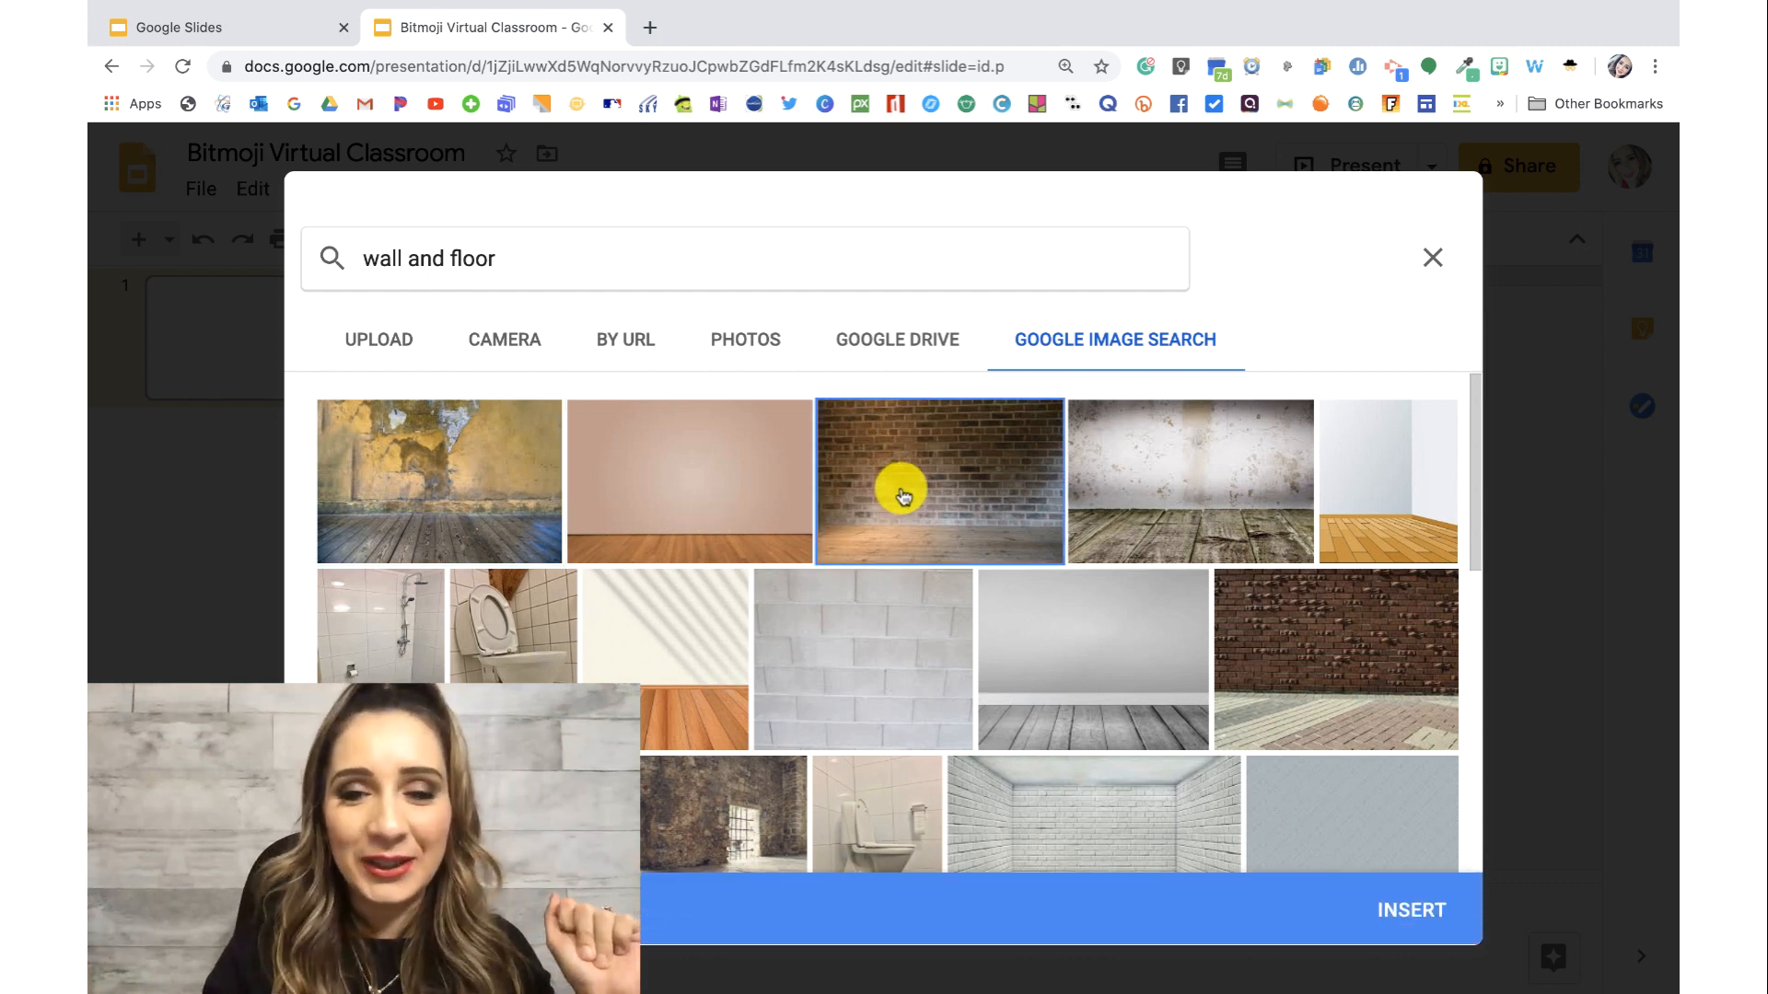
pyautogui.click(1428, 916)
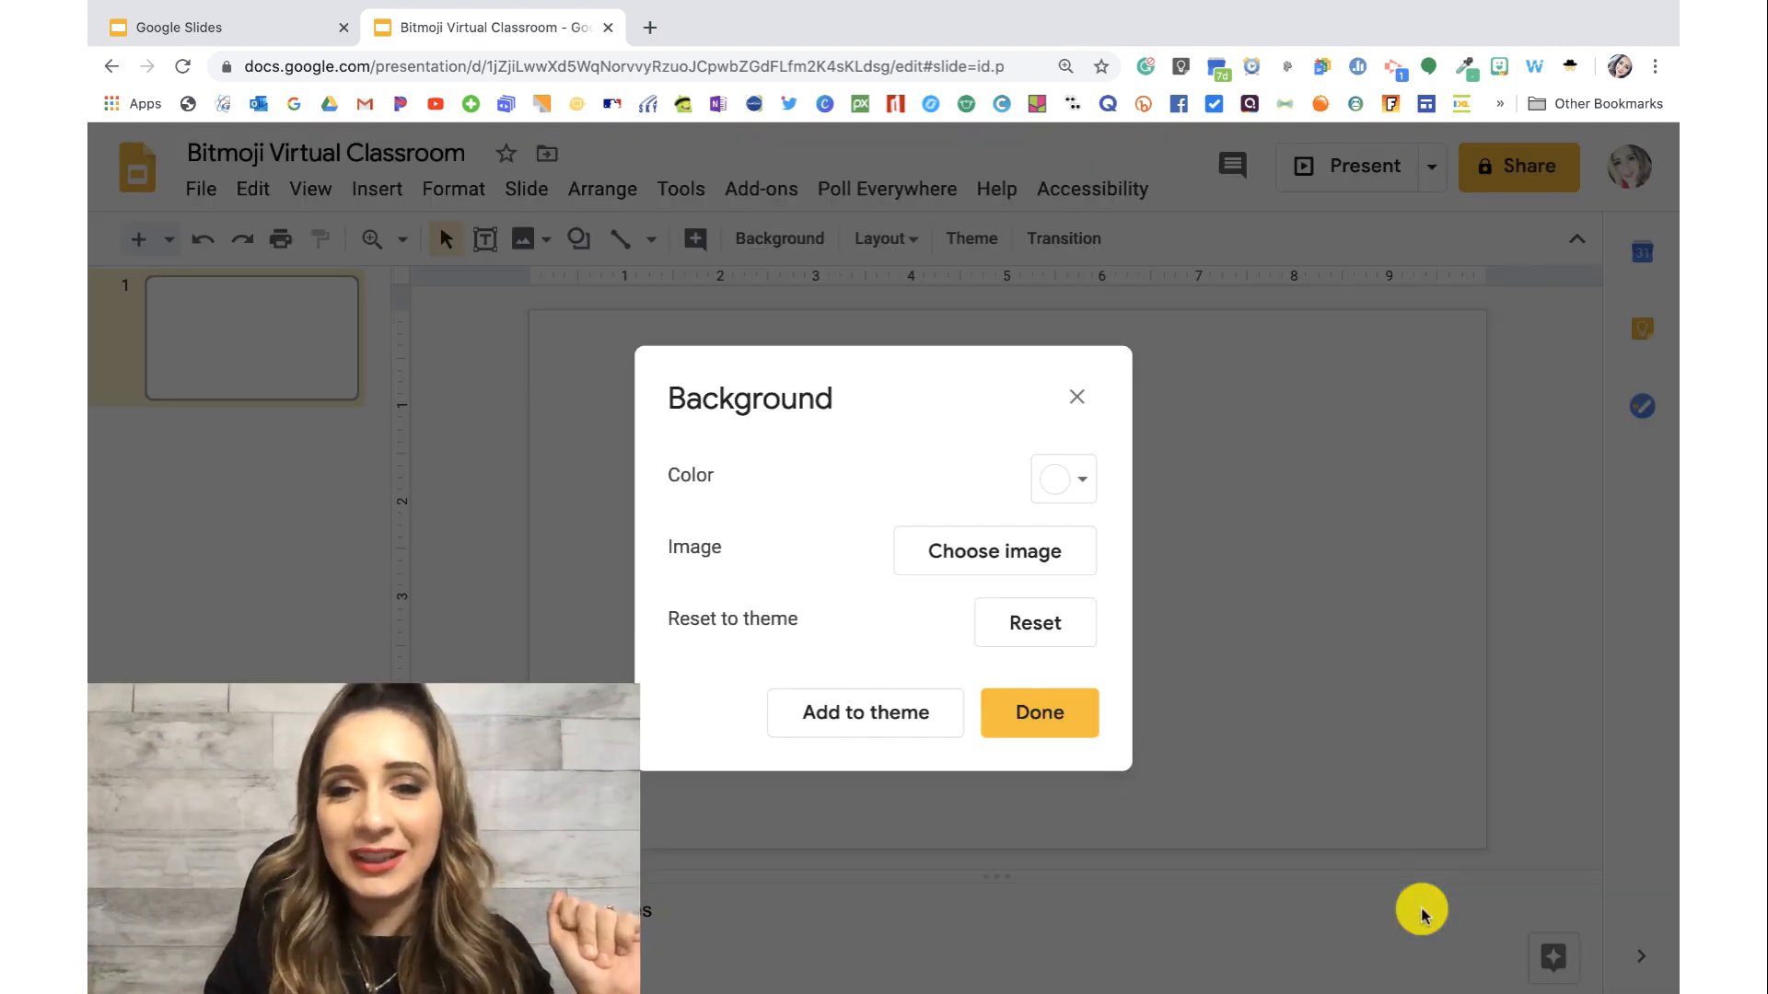
pyautogui.click(1037, 715)
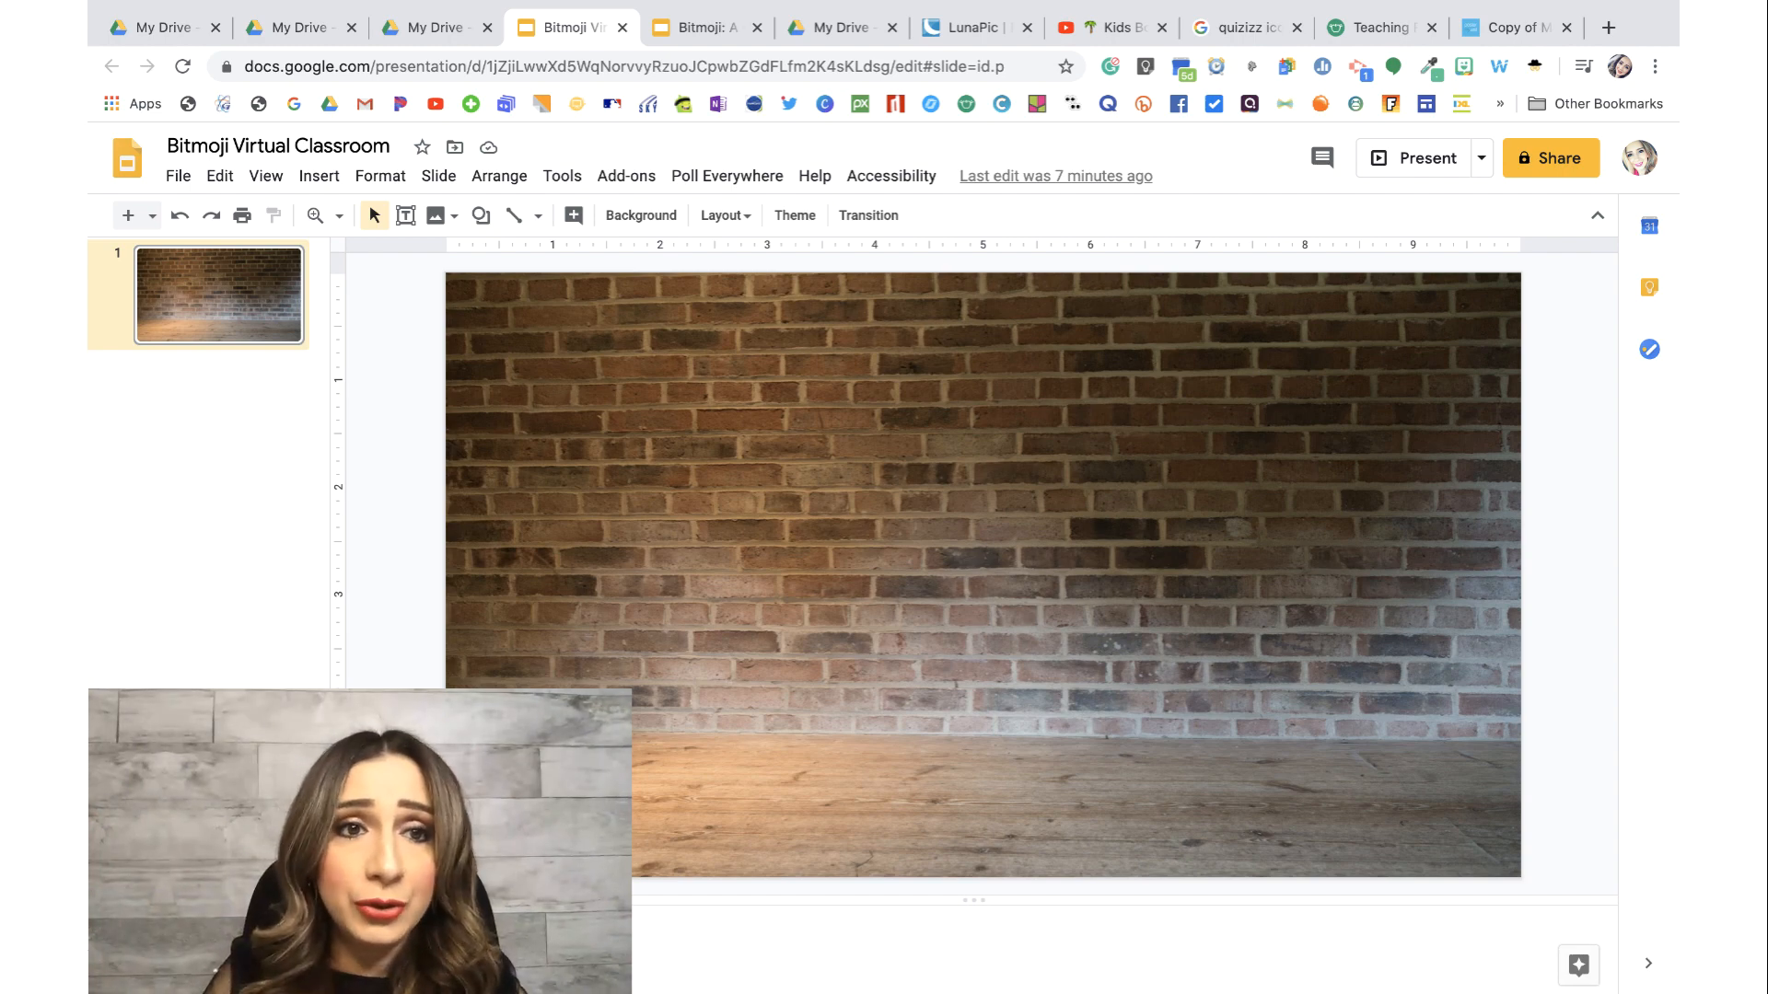
# Step: Search the web for "whiteboard" images and place the first result on the slide
pyautogui.click(318, 176)
pyautogui.moveTo(348, 221)
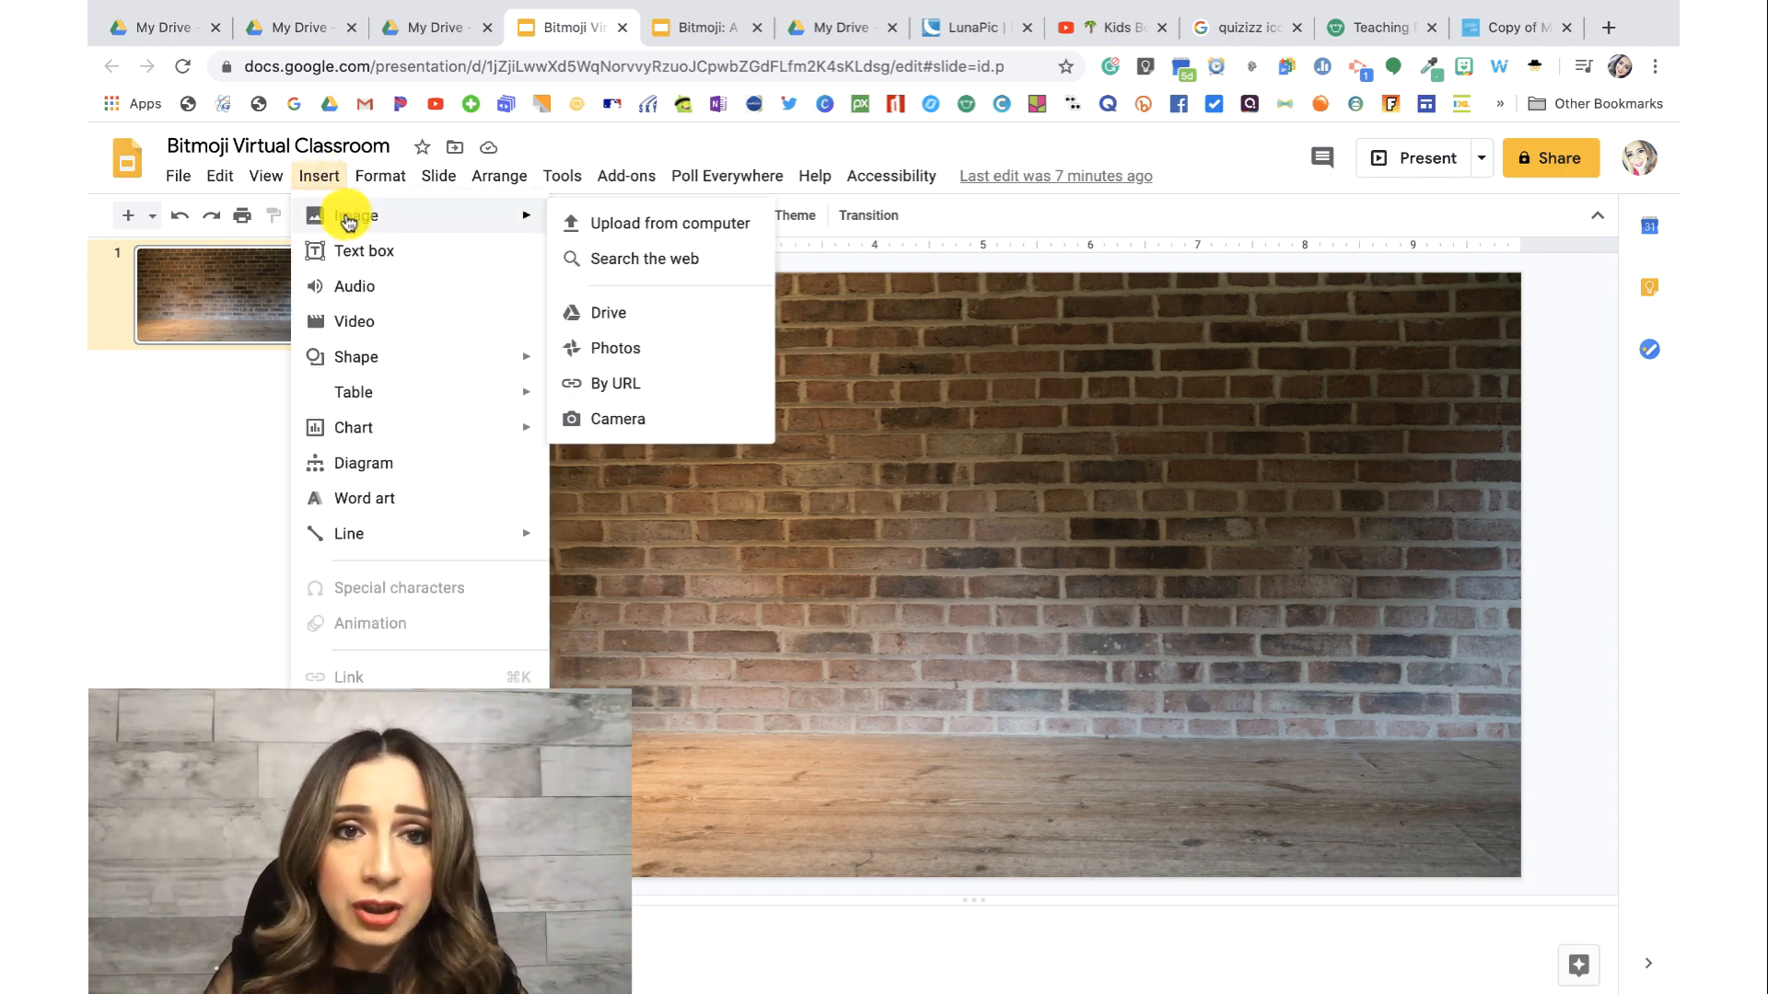
pyautogui.click(603, 259)
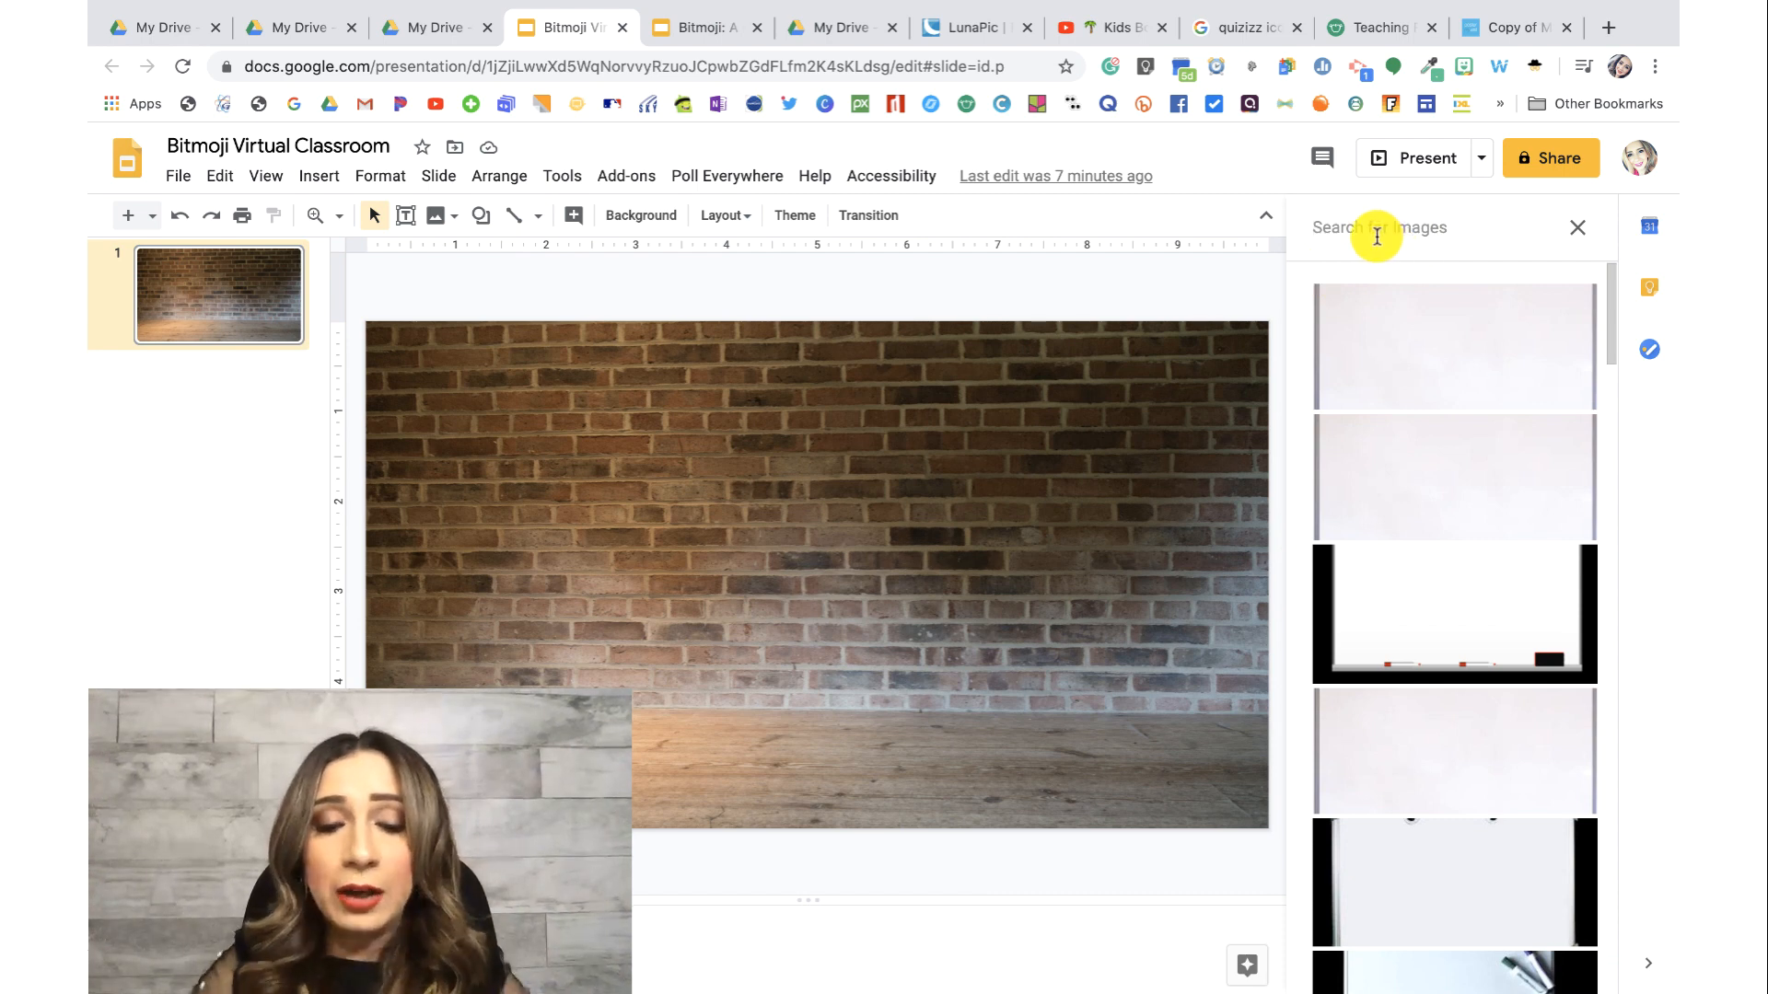
pyautogui.click(1377, 237)
pyautogui.write('whiteb')
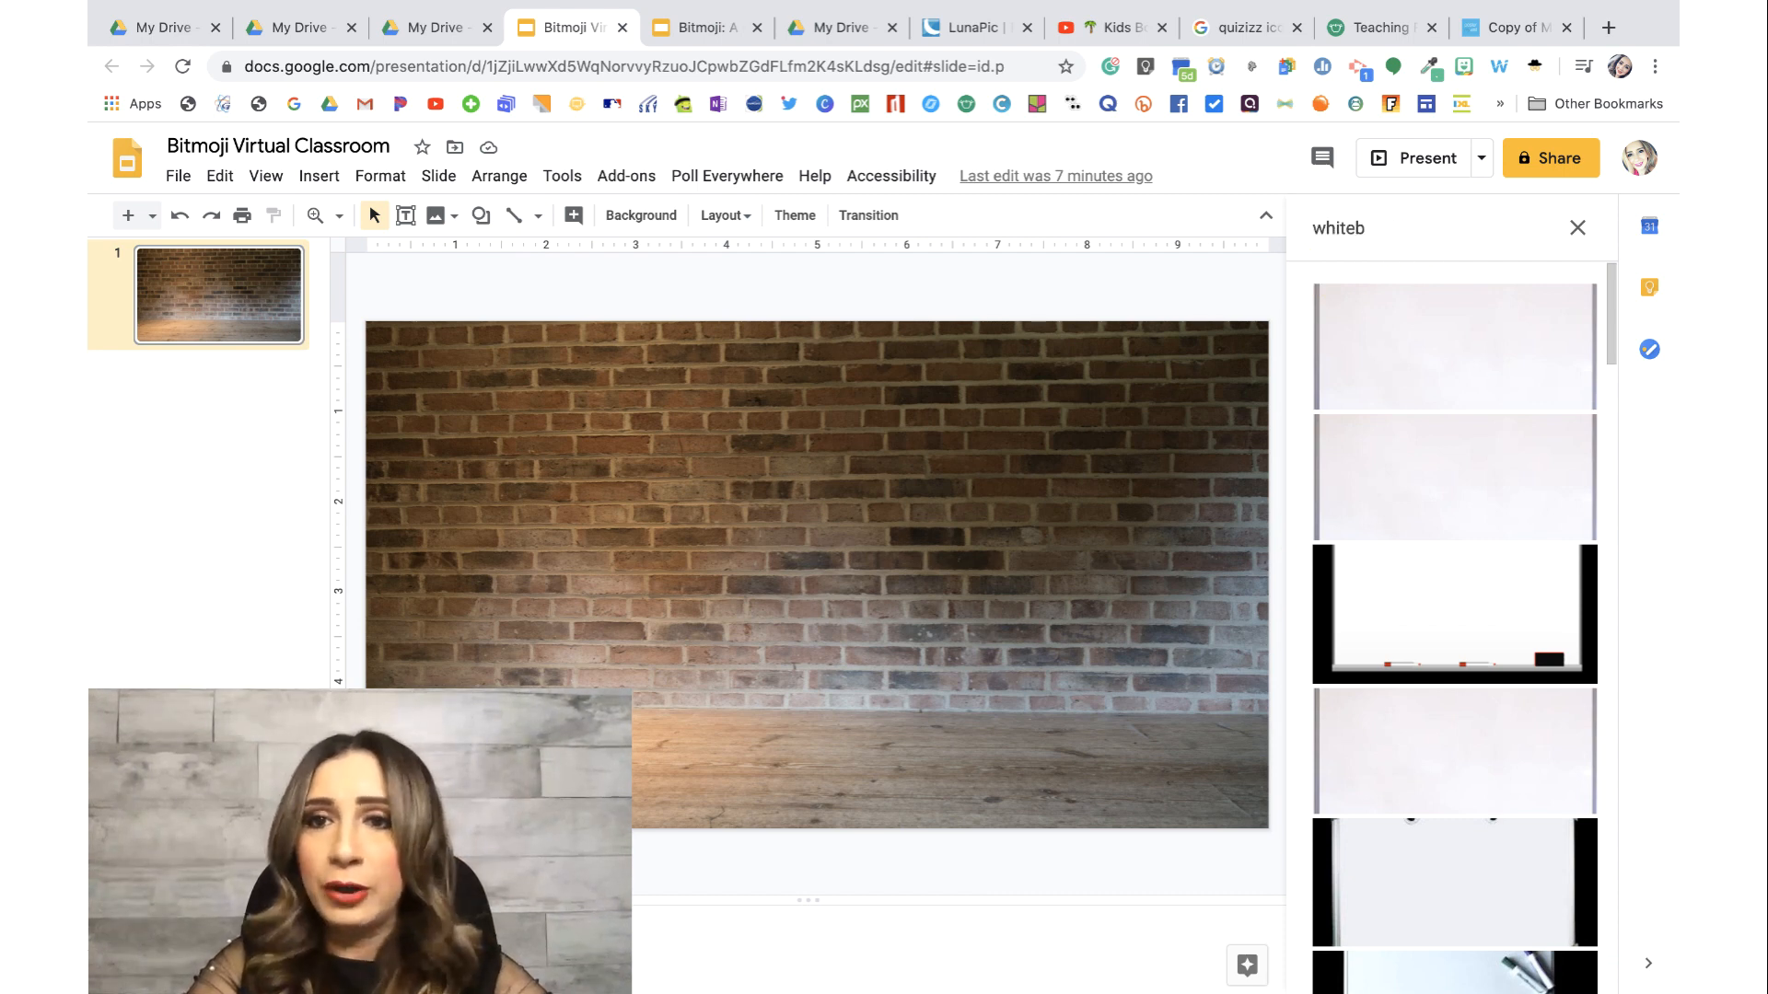
pyautogui.write('oard')
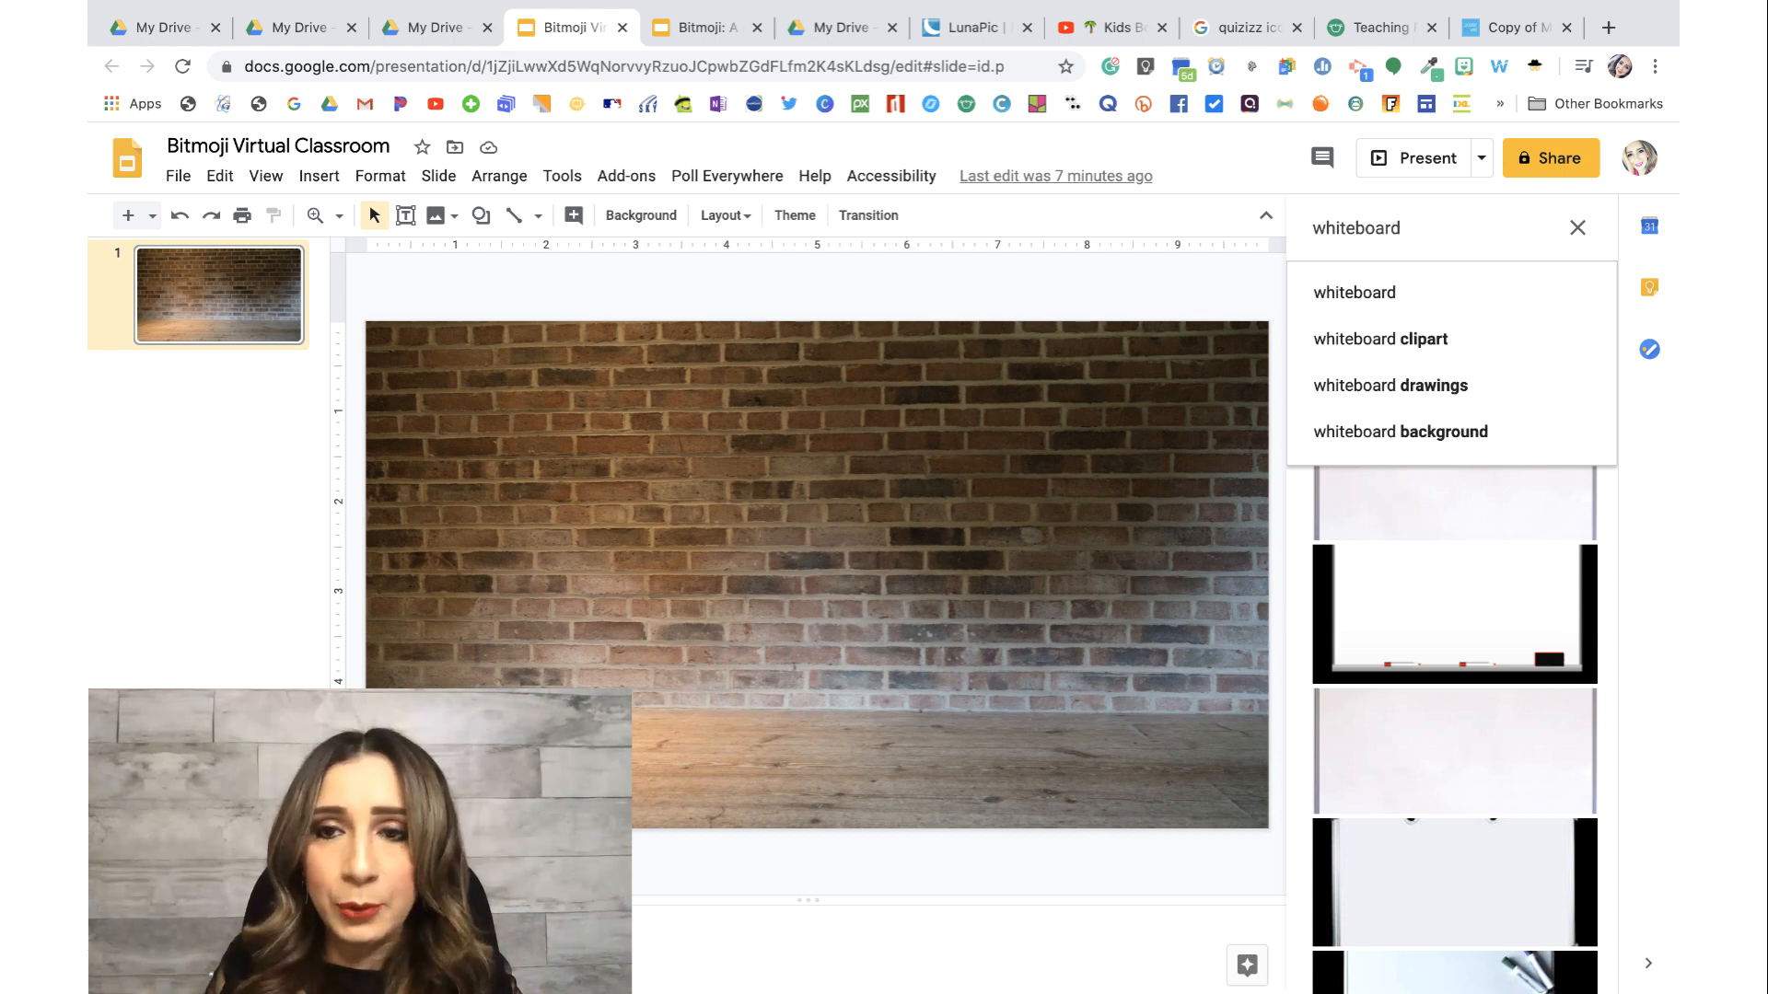
pyautogui.click(1471, 292)
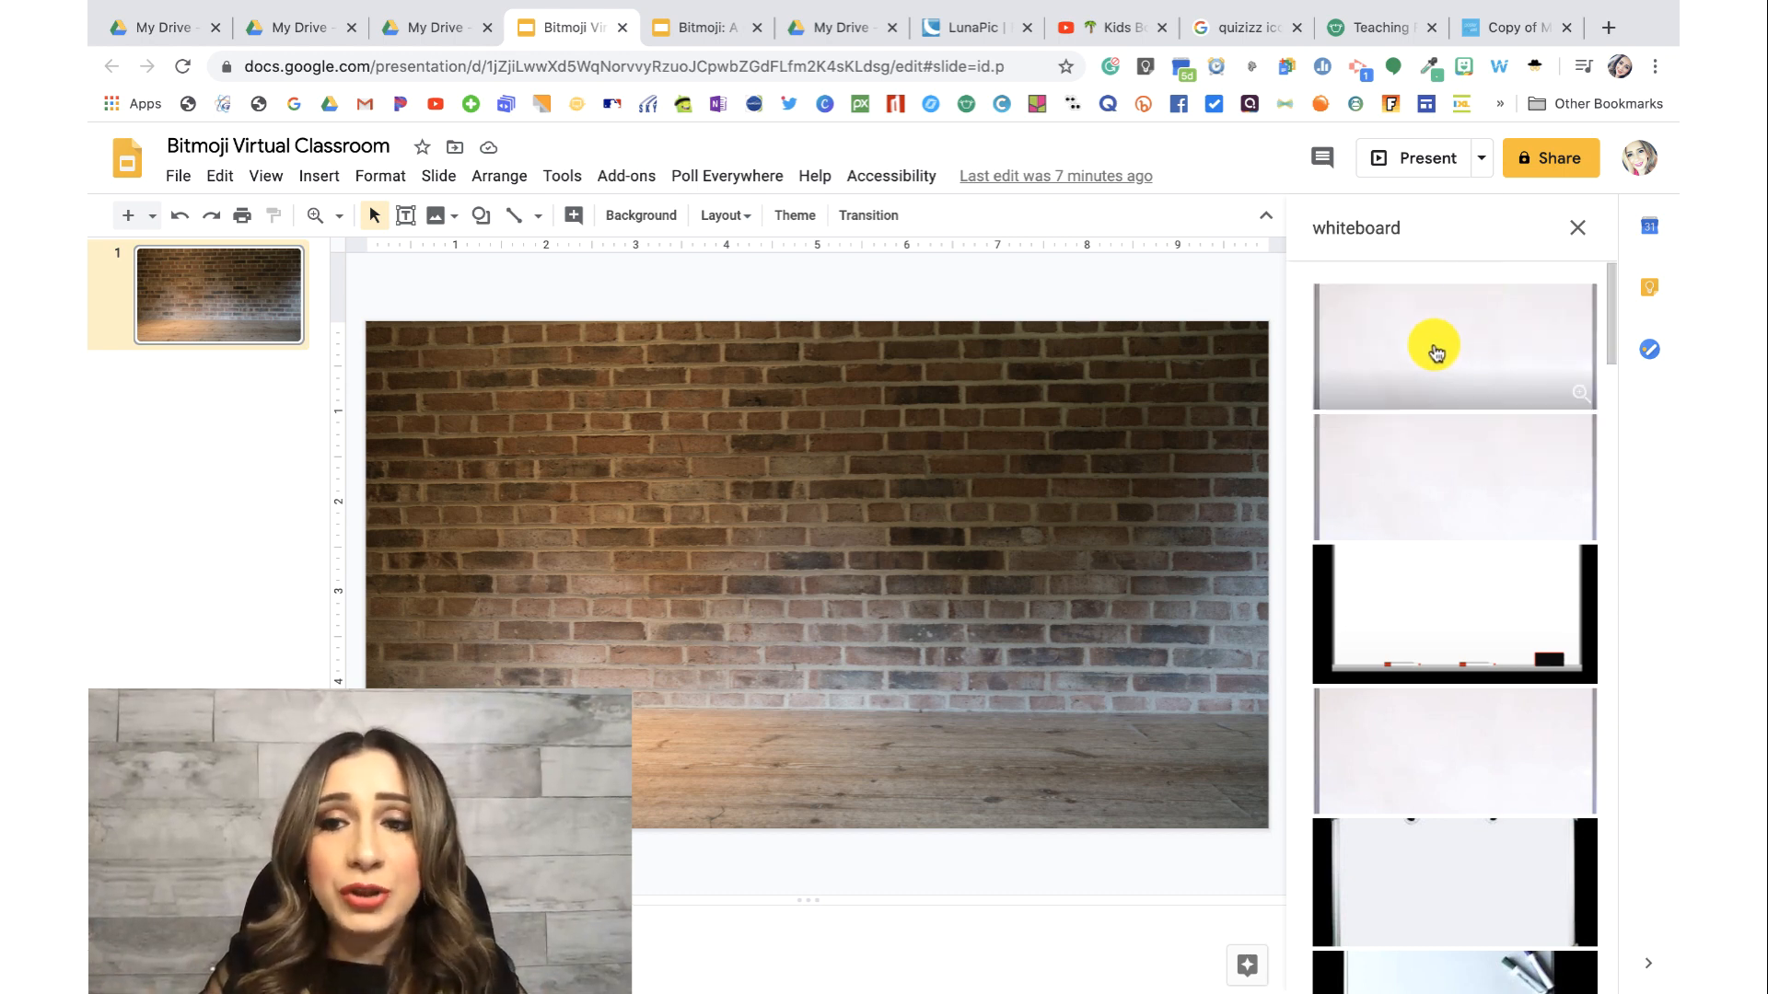
pyautogui.click(1434, 352)
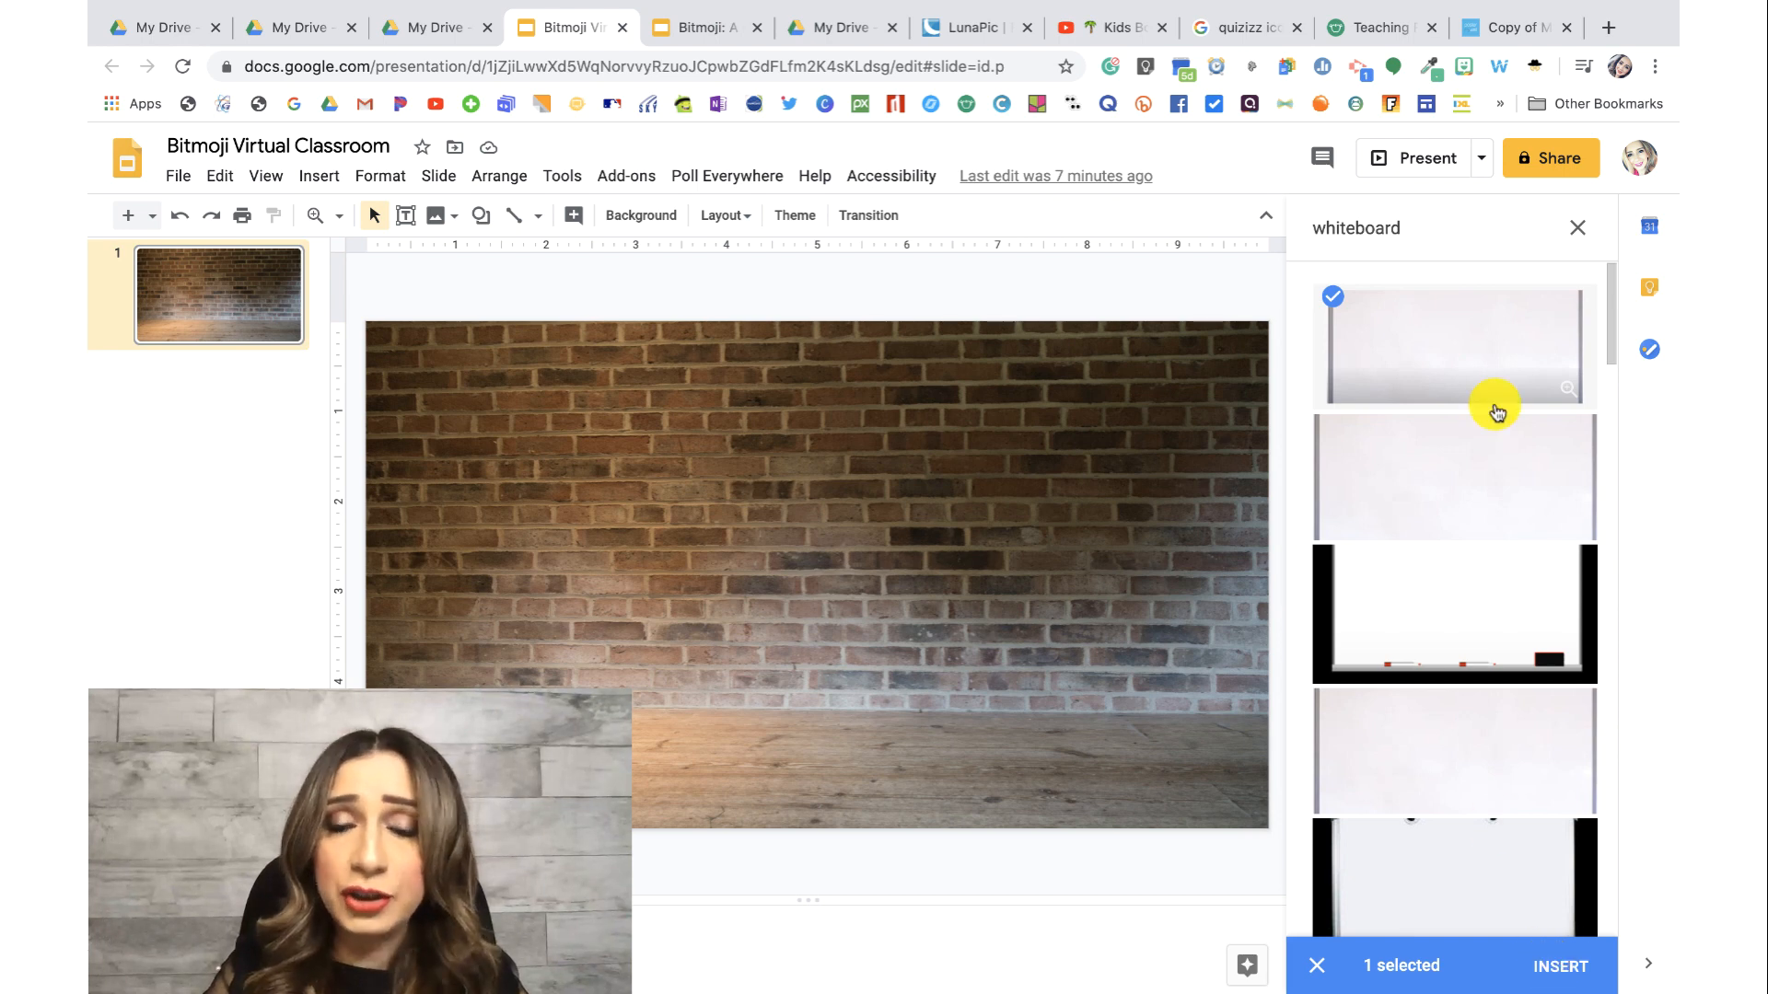
pyautogui.moveTo(1430, 342); pyautogui.dragTo(692, 437)
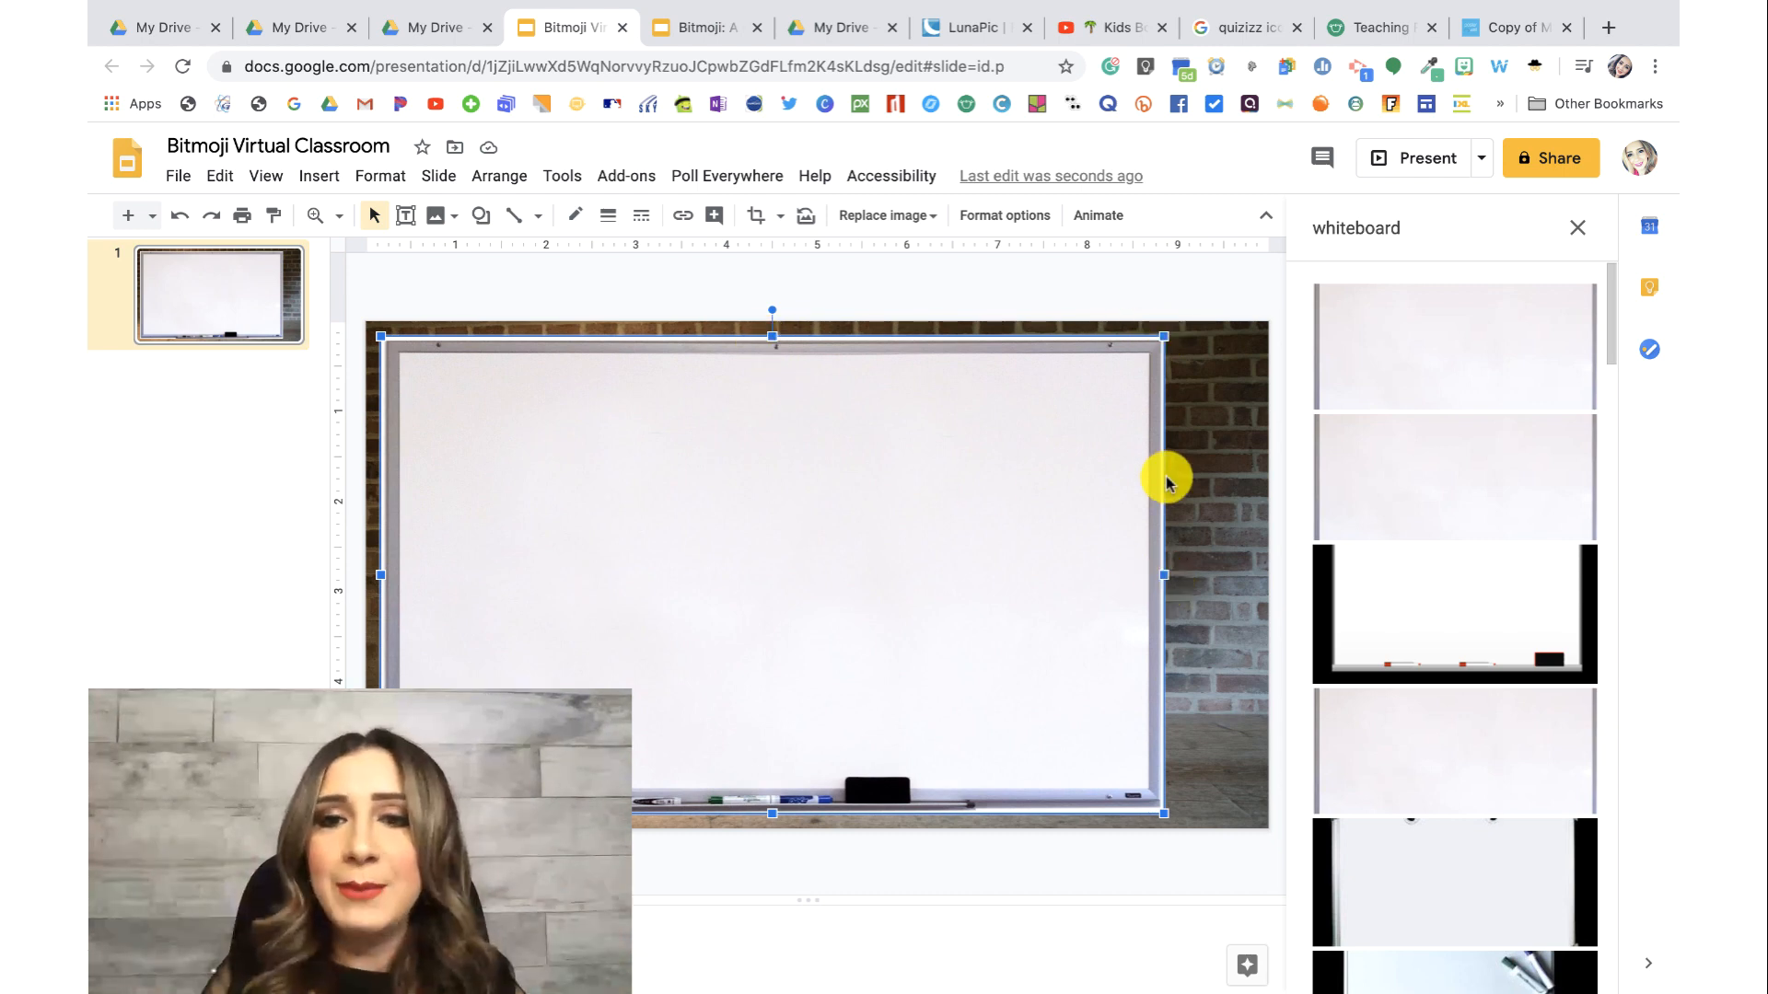
# Step: Shrink the whiteboard to about half its width, centre it on the brick wall and close the image search
pyautogui.moveTo(1165, 333); pyautogui.dragTo(681, 560)
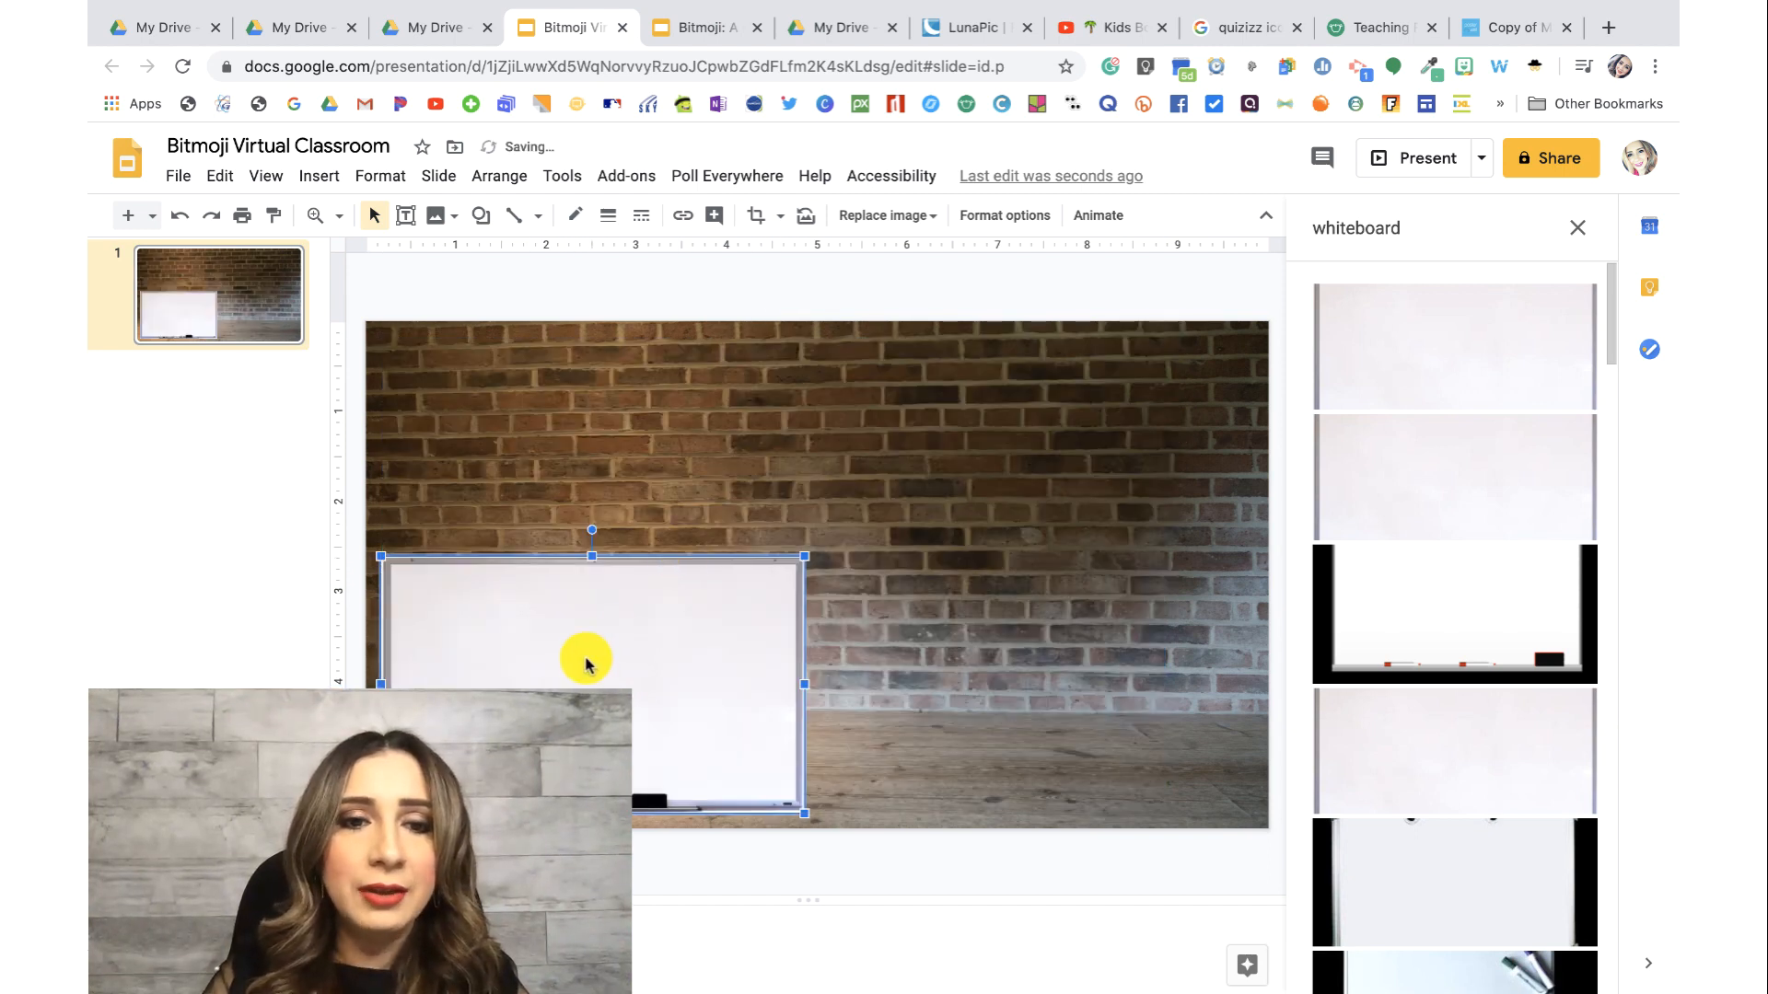
pyautogui.moveTo(583, 659); pyautogui.dragTo(749, 516)
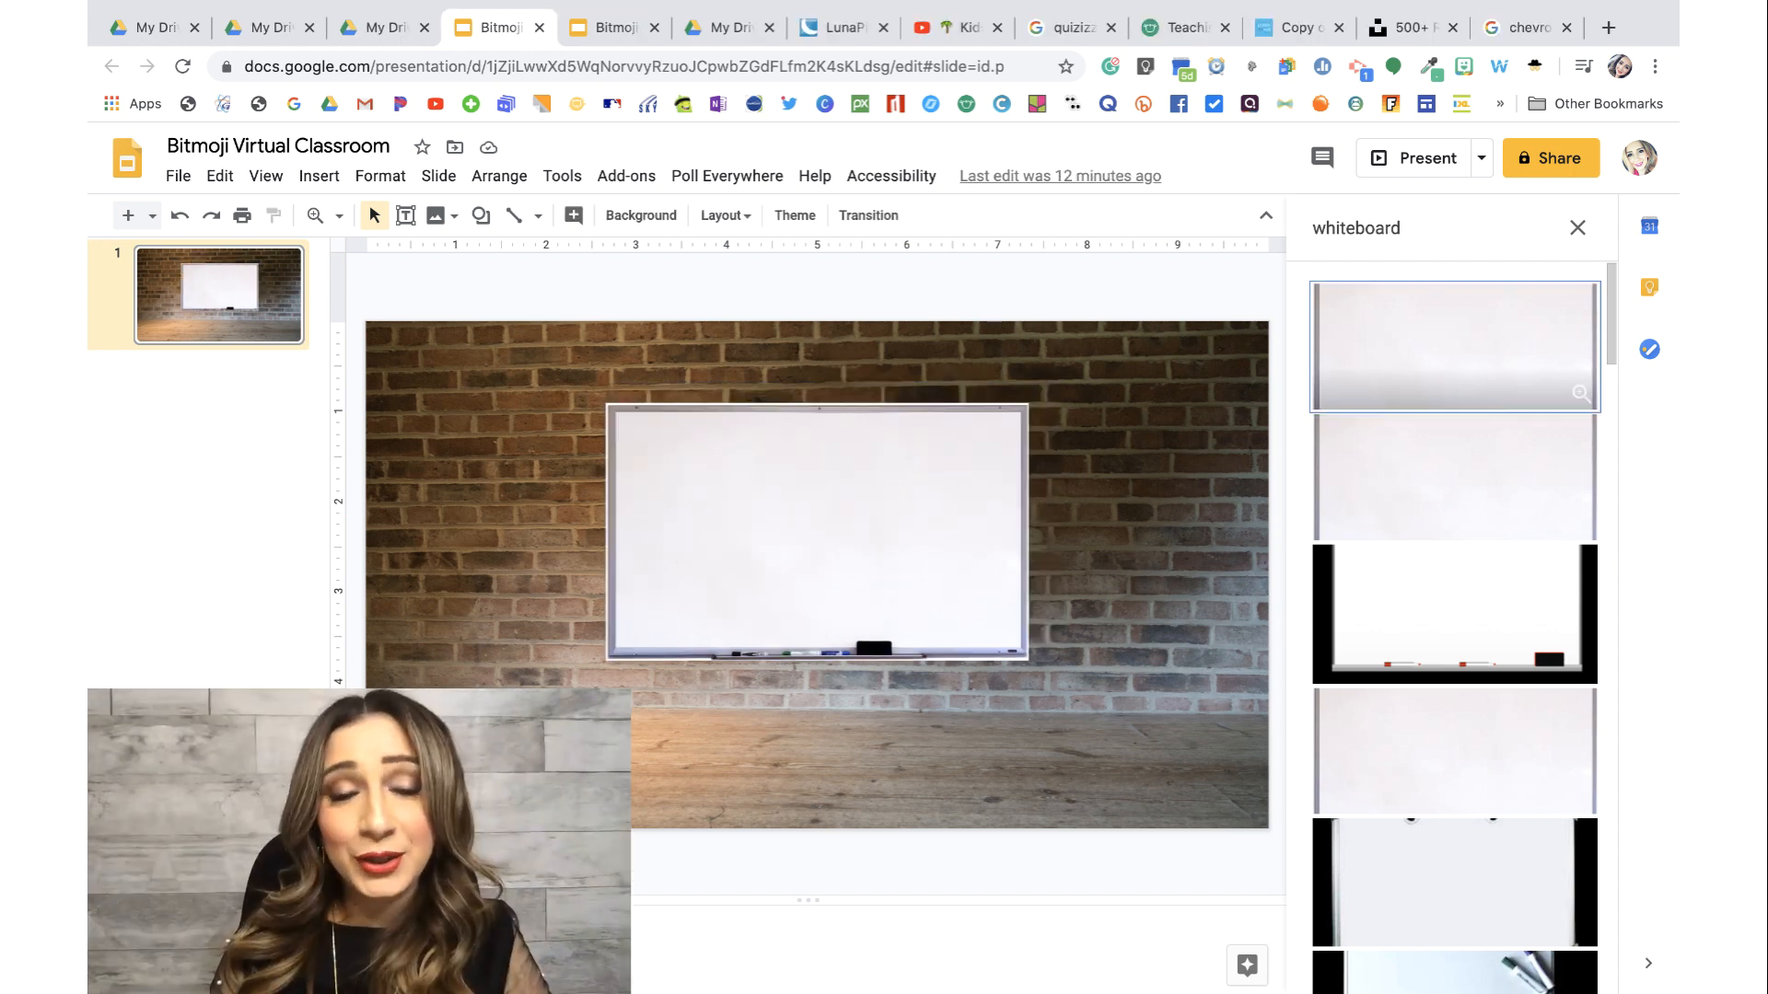
pyautogui.click(1577, 228)
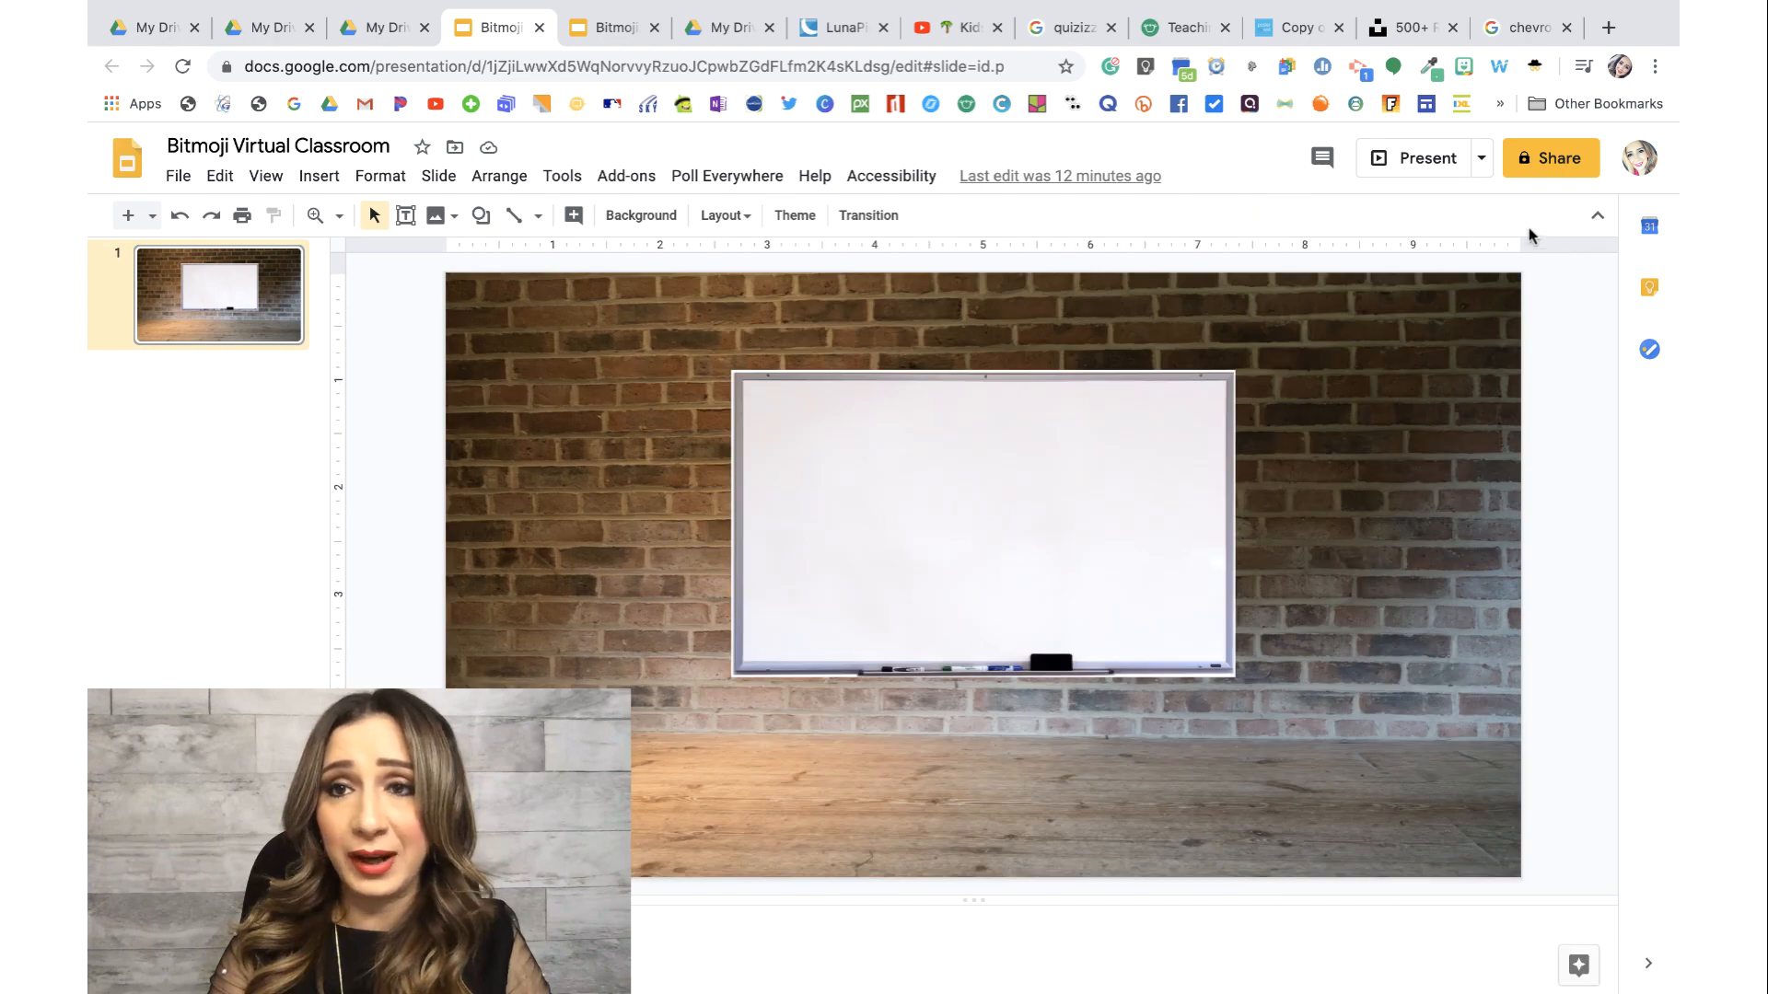
# Step: Switch to the chevron rug image search and save the black and white rug to the Desktop as JPEG DGC-CHEVRON-BW57-2
pyautogui.click(1510, 33)
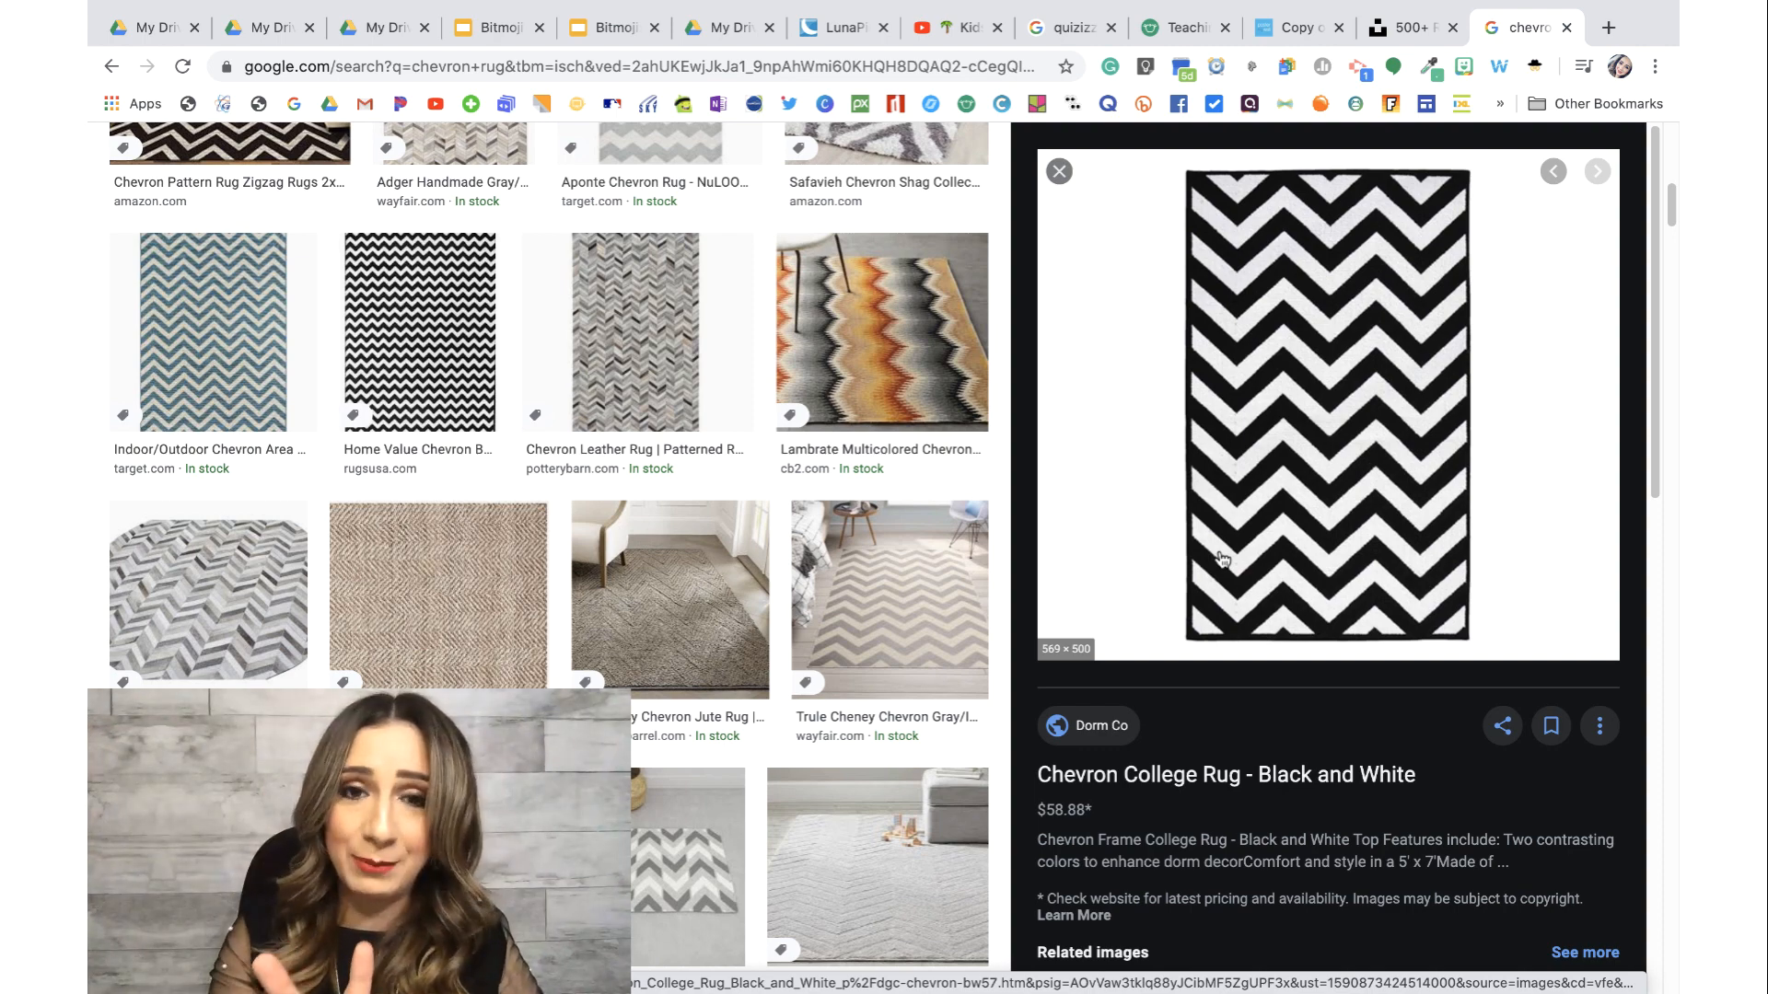
pyautogui.rightClick(1276, 450)
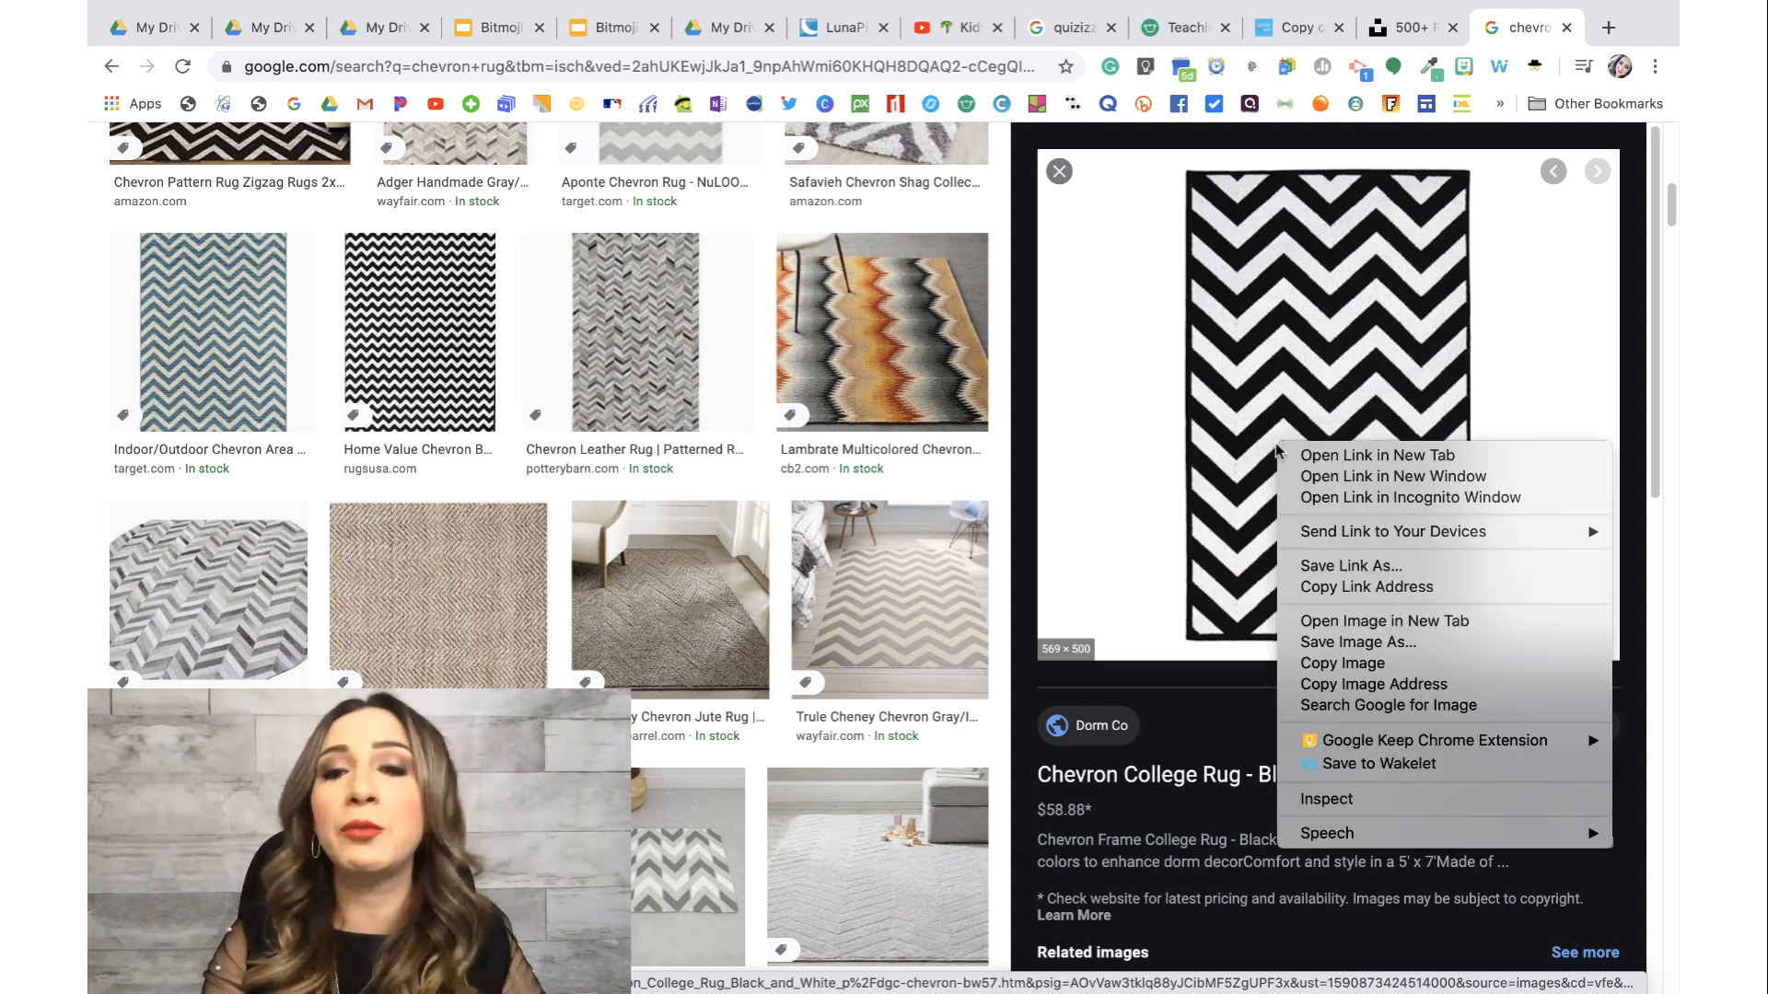
pyautogui.click(1315, 644)
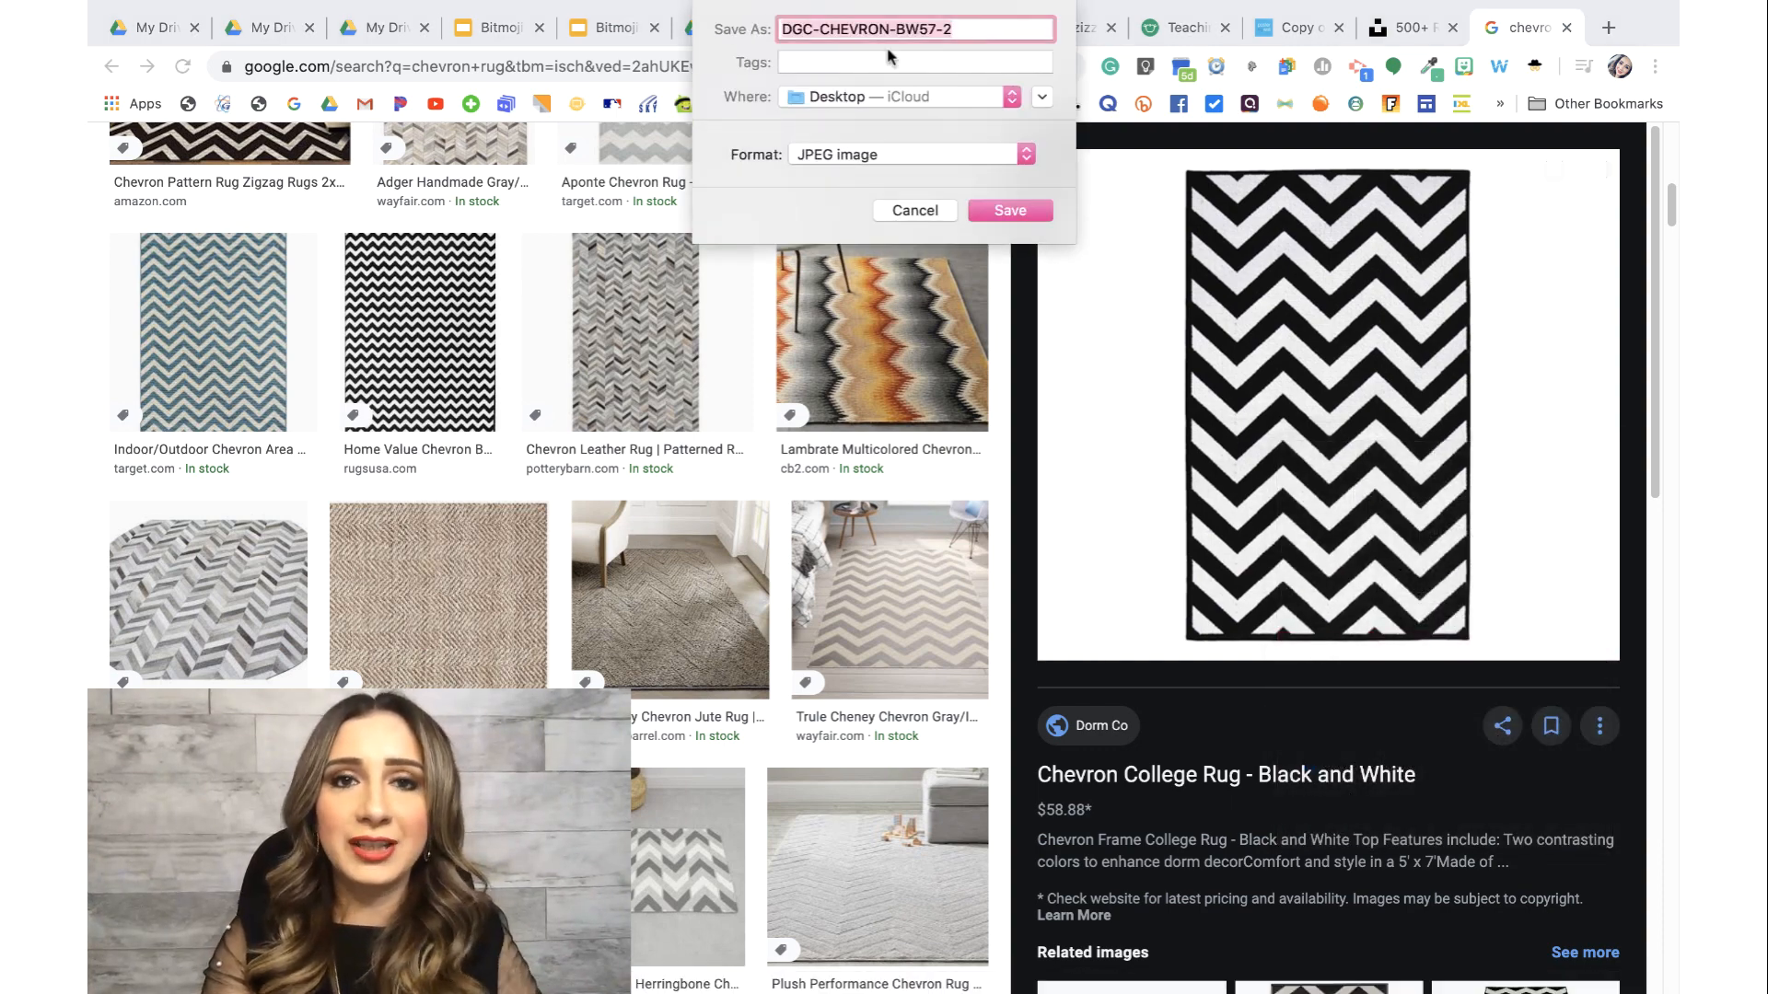
pyautogui.click(1005, 211)
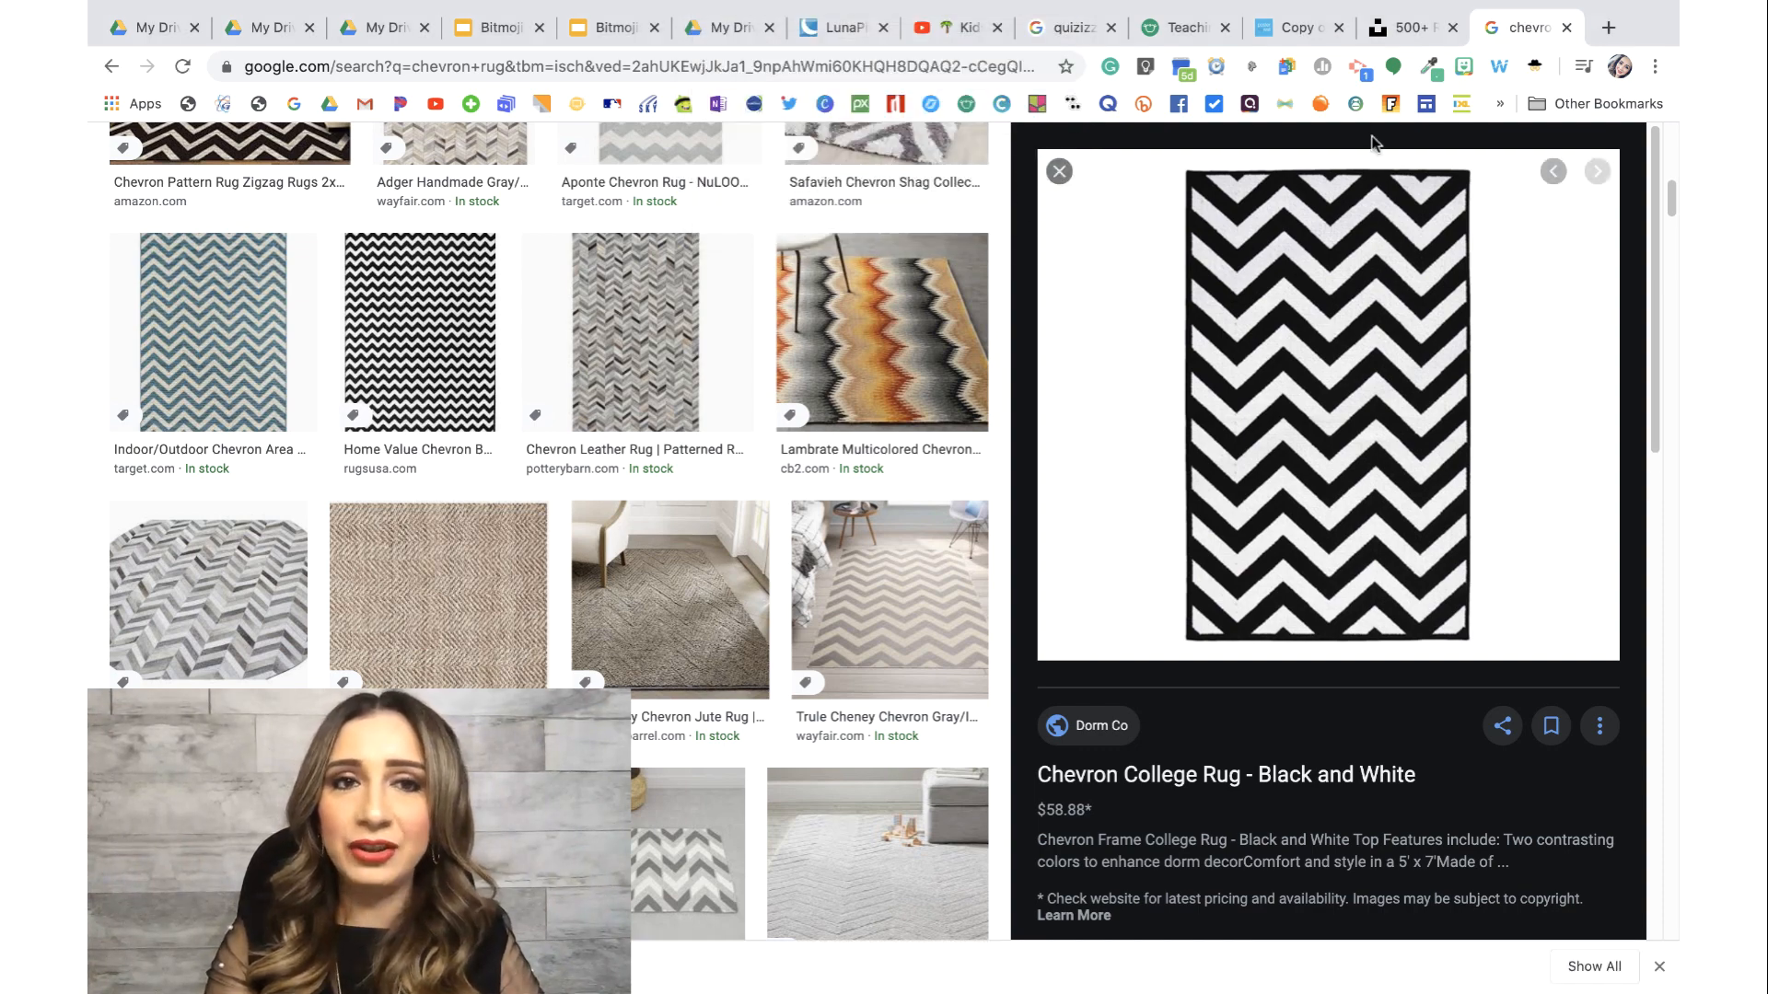
# Step: Open the remove.bg website in a new browser tab
pyautogui.click(1606, 29)
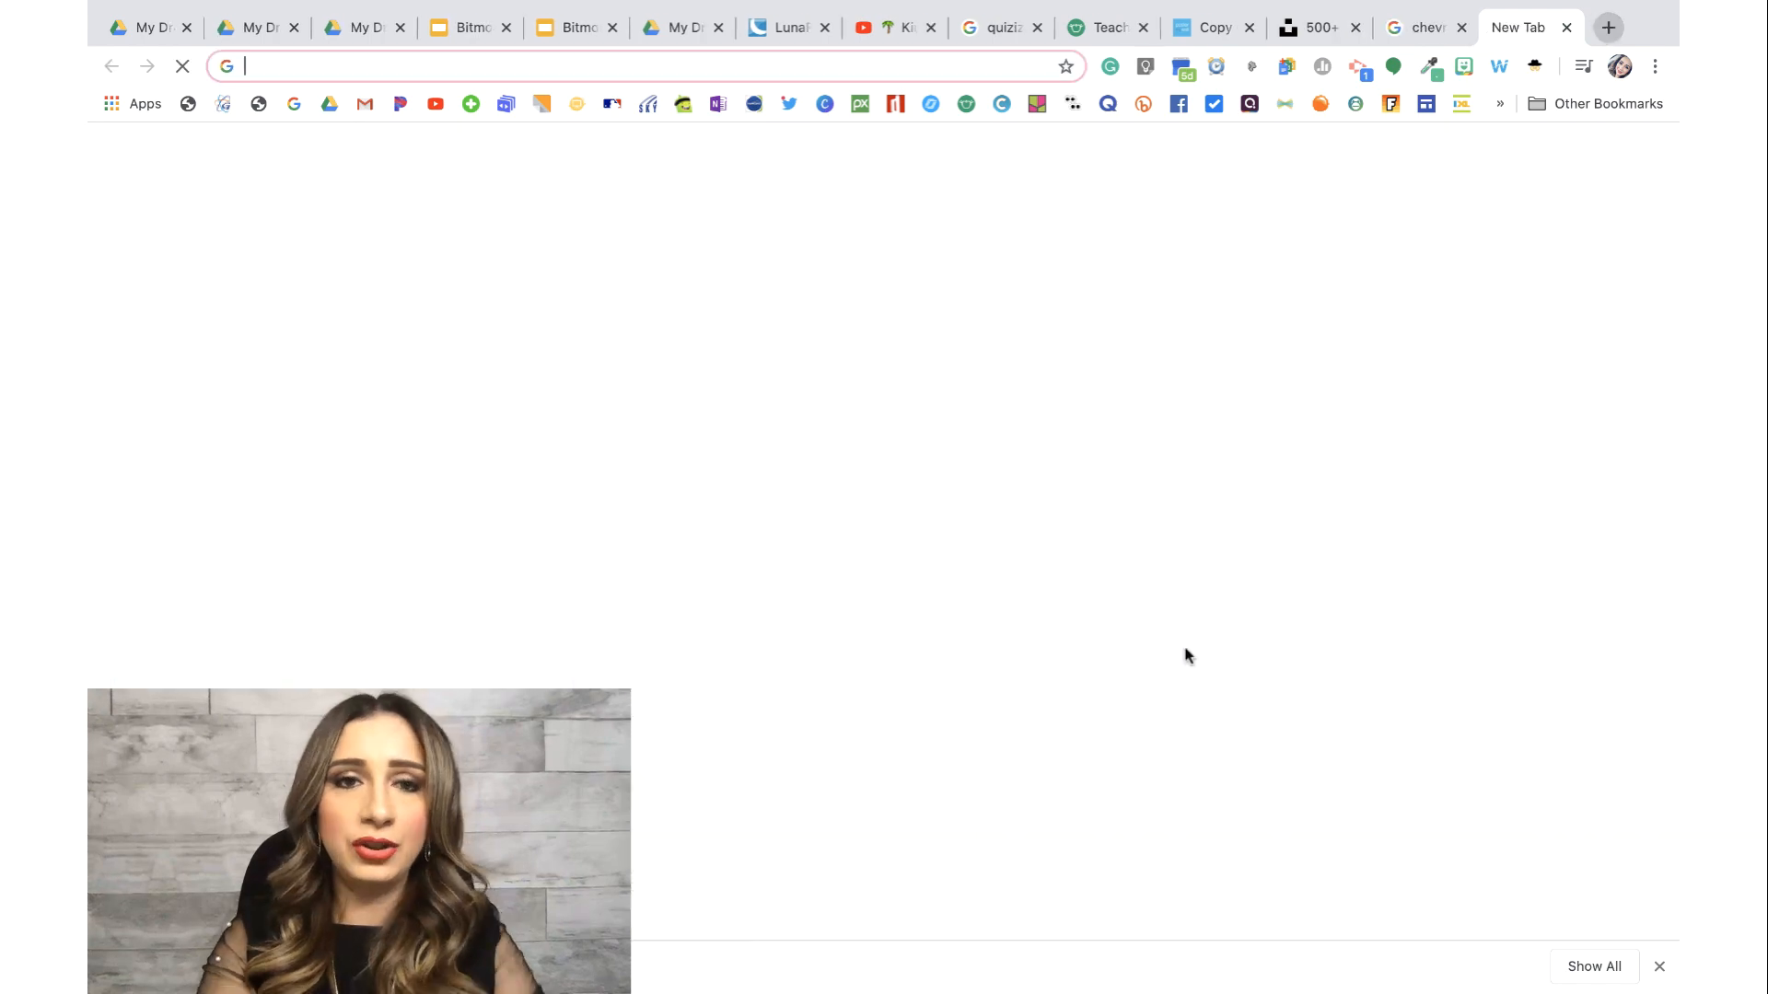
pyautogui.write('remove.bg')
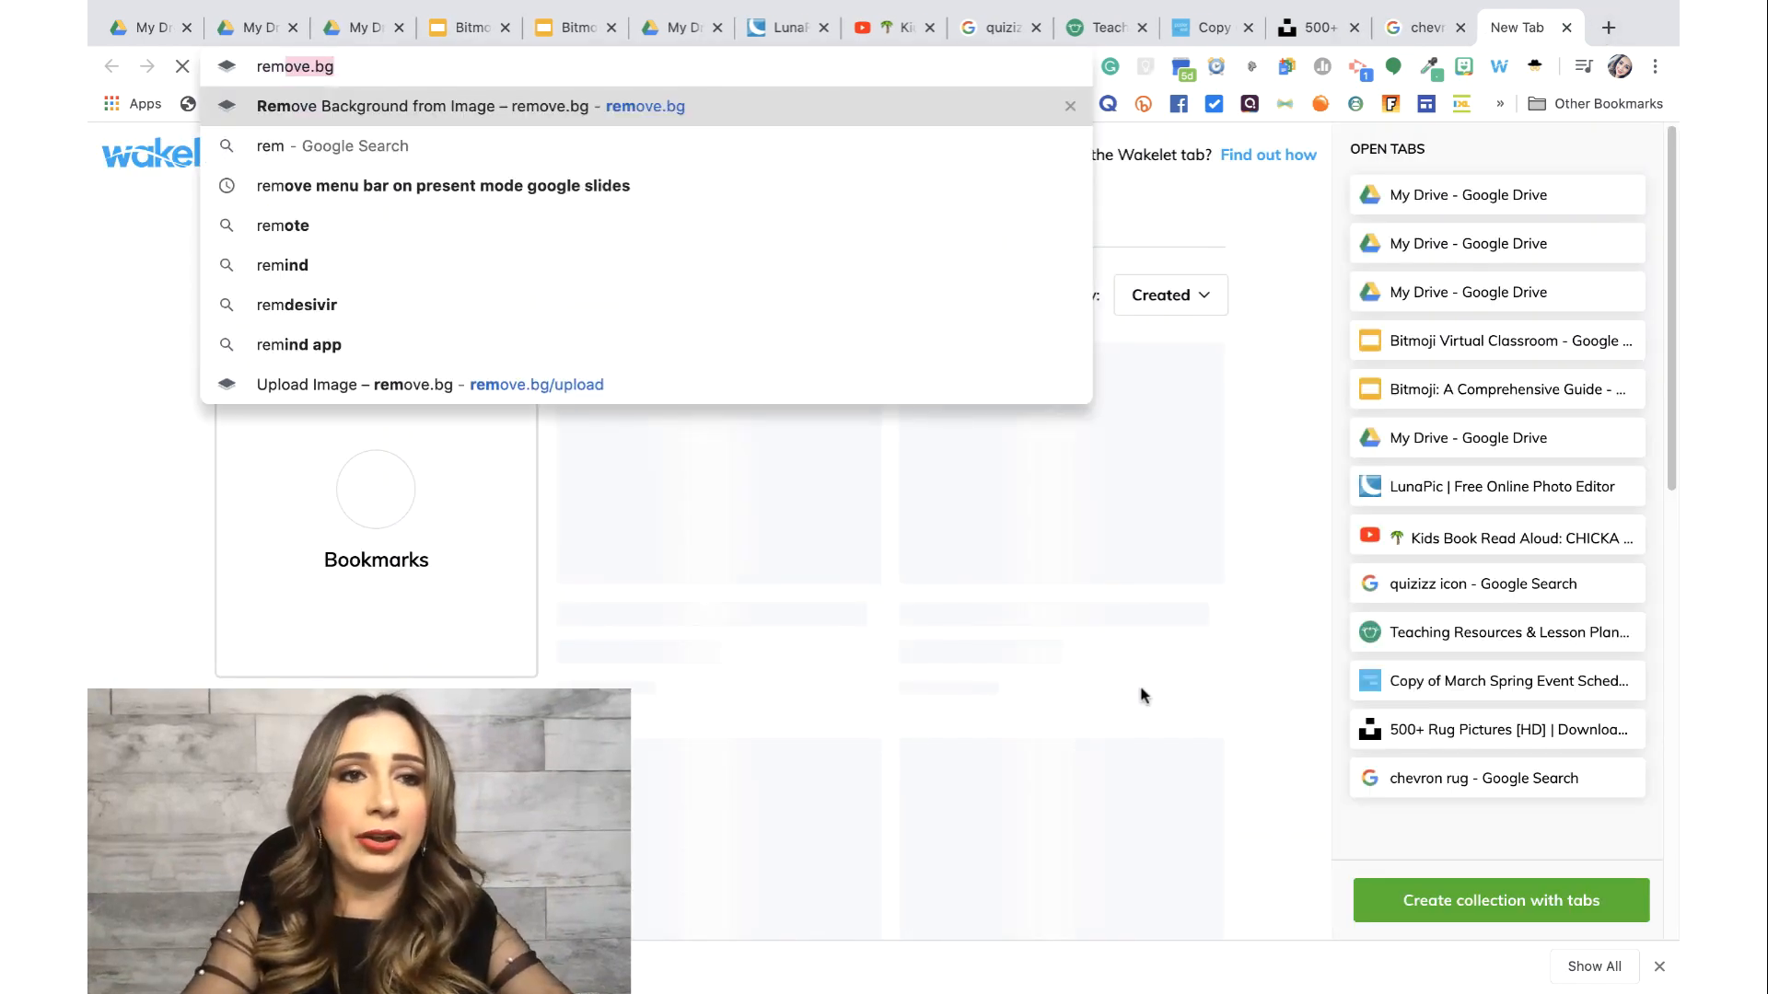
pyautogui.press('Return')
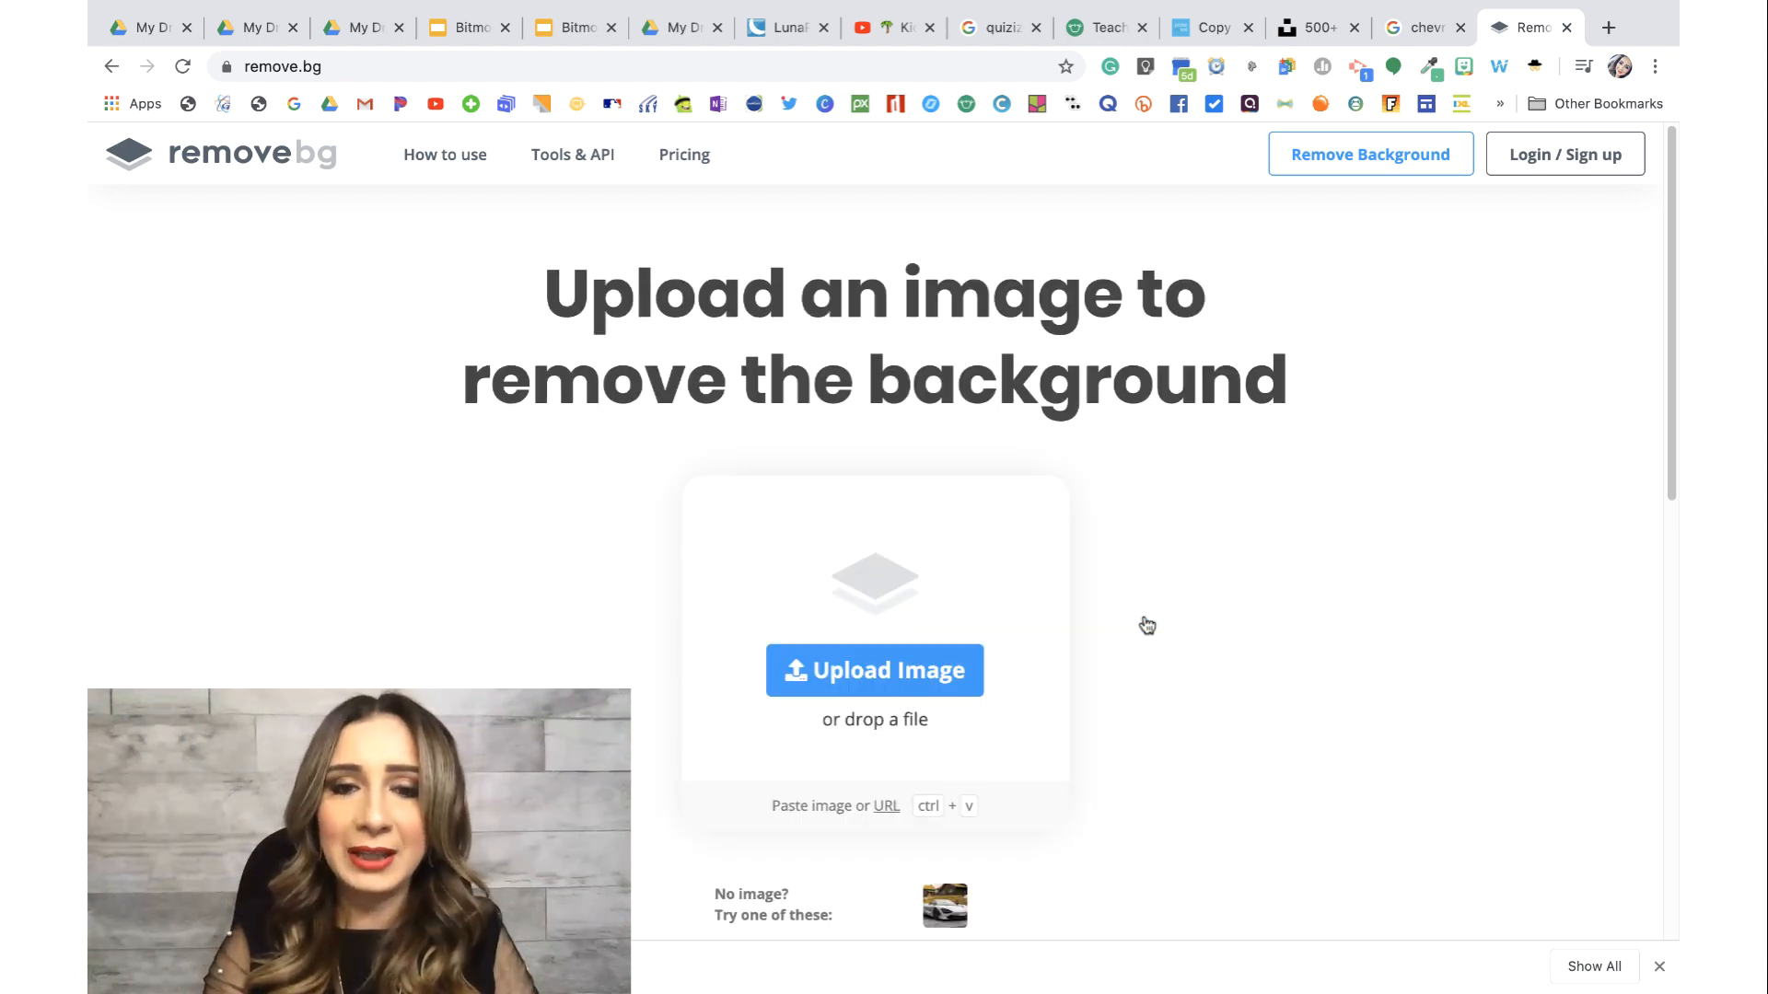
# Step: Upload DGC-CHEVRON-BW57-2.jpg from the Desktop for background removal and download the preview-size result
pyautogui.click(845, 676)
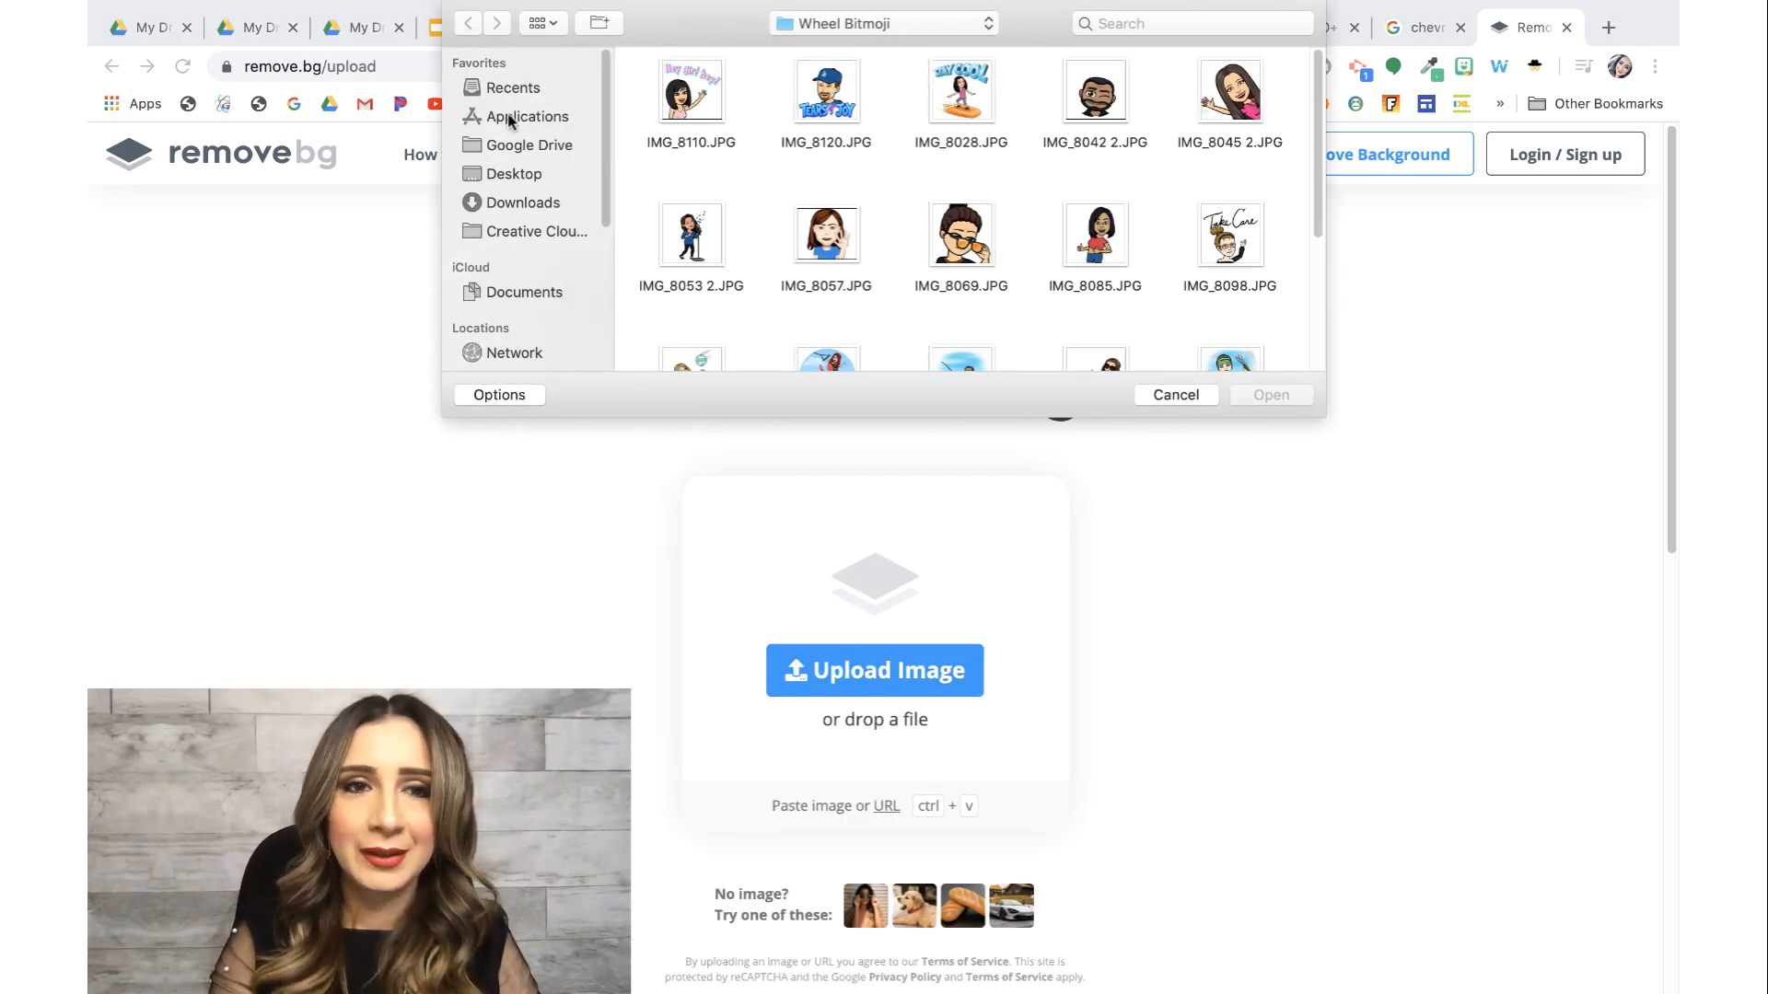
pyautogui.click(522, 175)
pyautogui.click(687, 83)
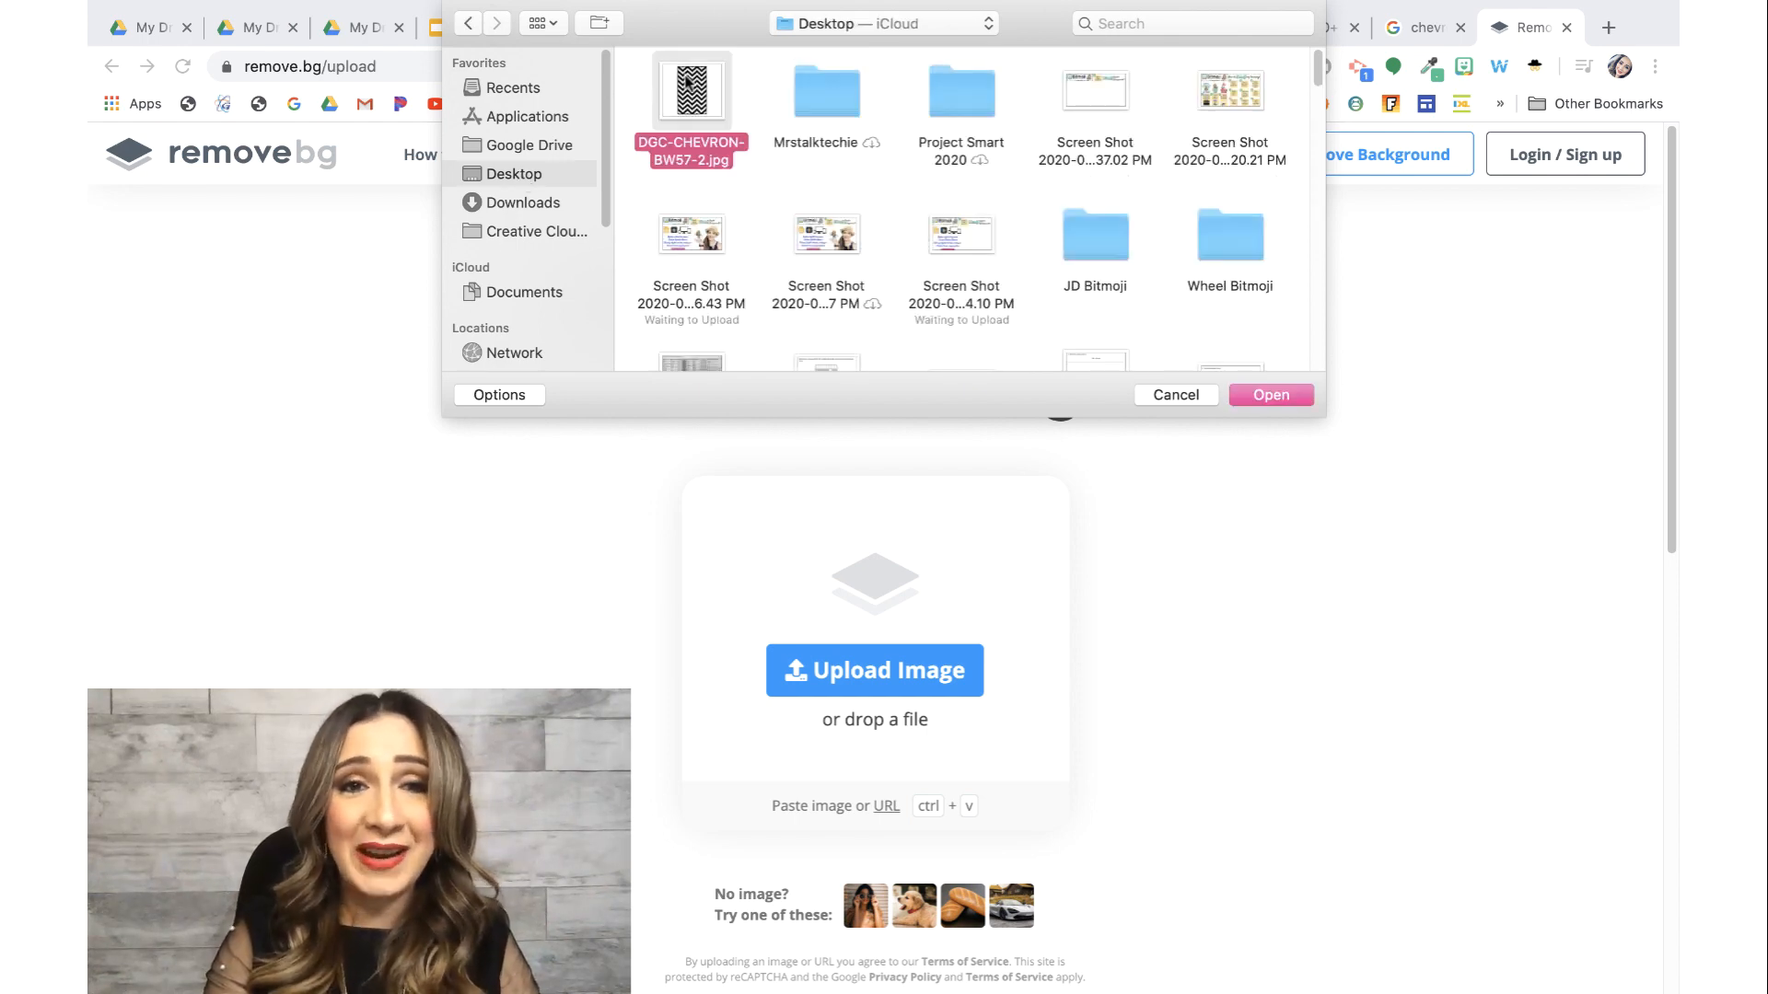
pyautogui.click(1289, 398)
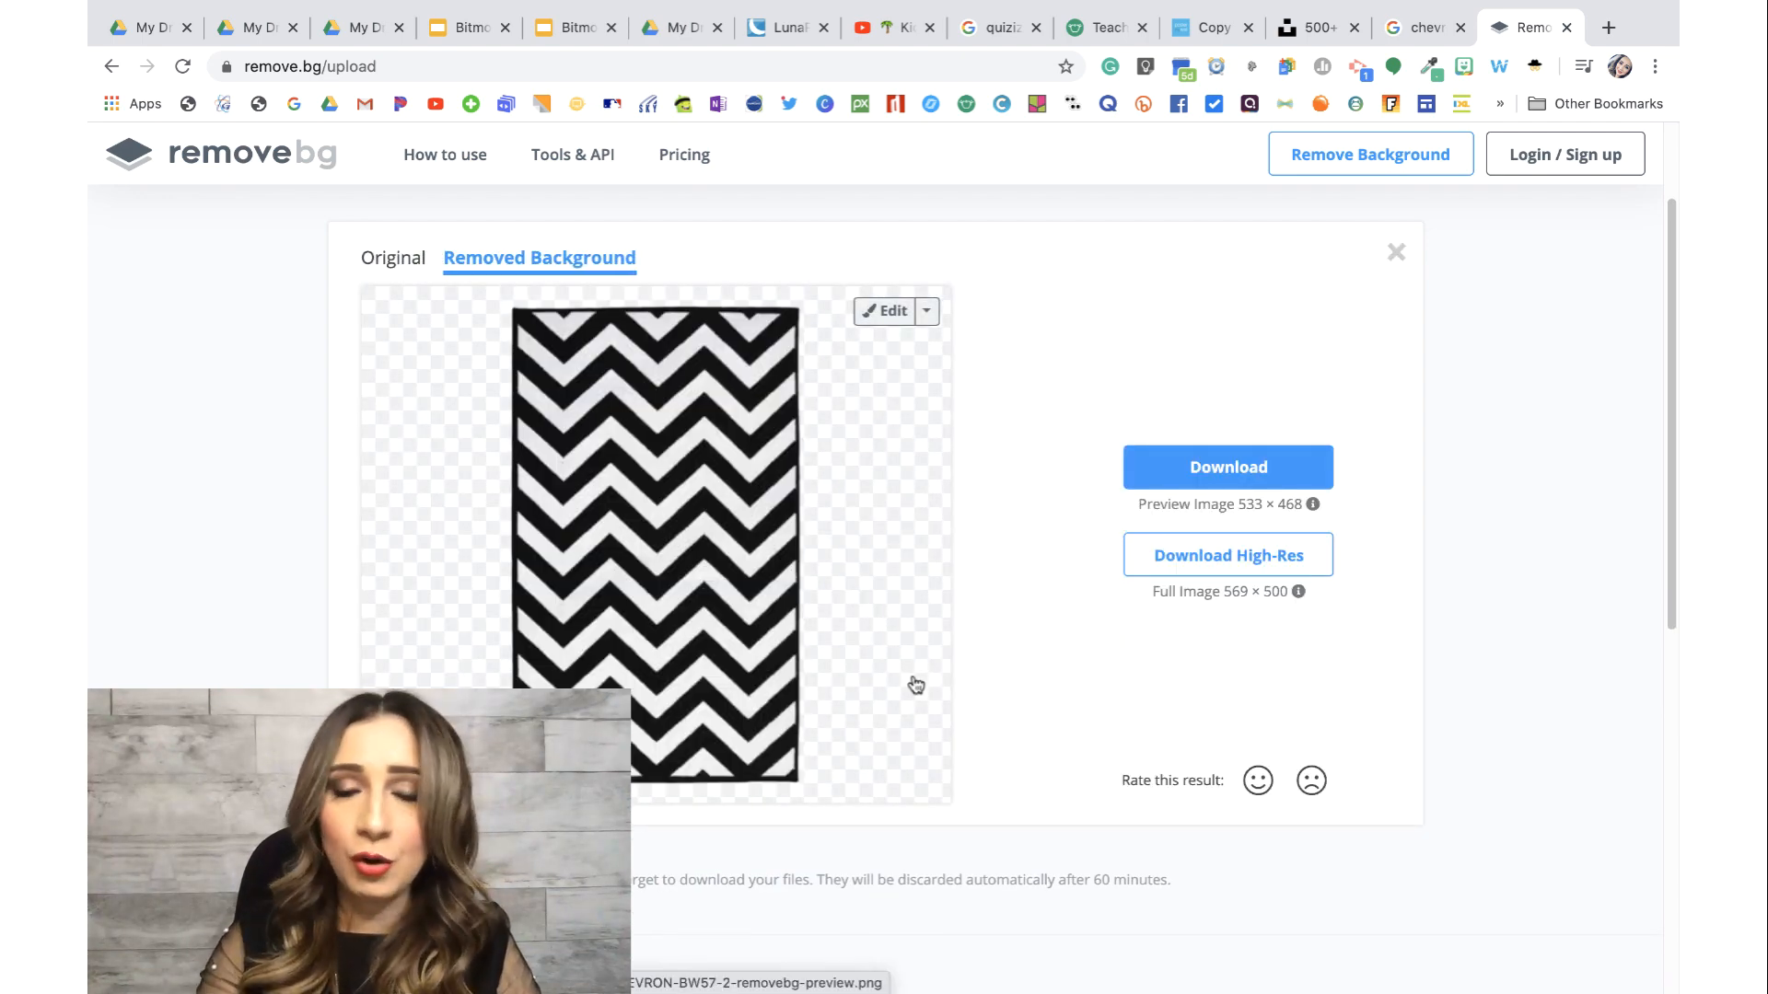
pyautogui.click(1225, 469)
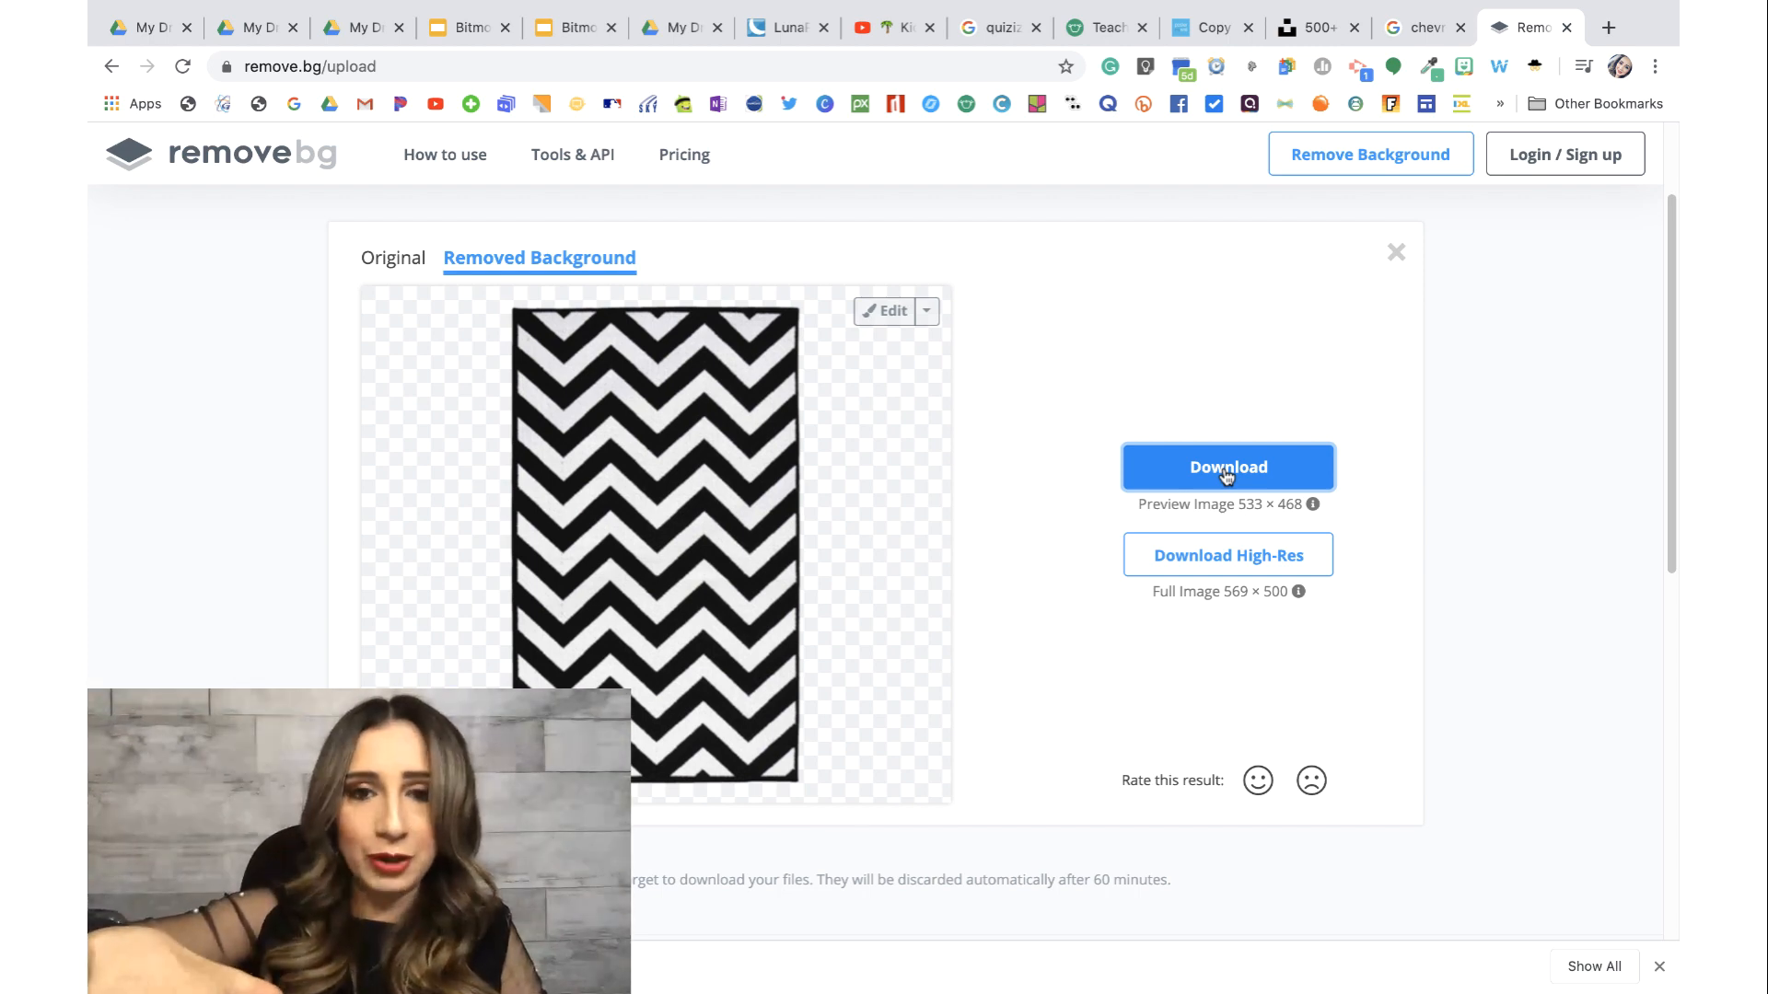
# Step: Switch to LunaPic and upload DGC-CHEVRON-BW57-2.jpg from the Desktop for editing
pyautogui.click(760, 33)
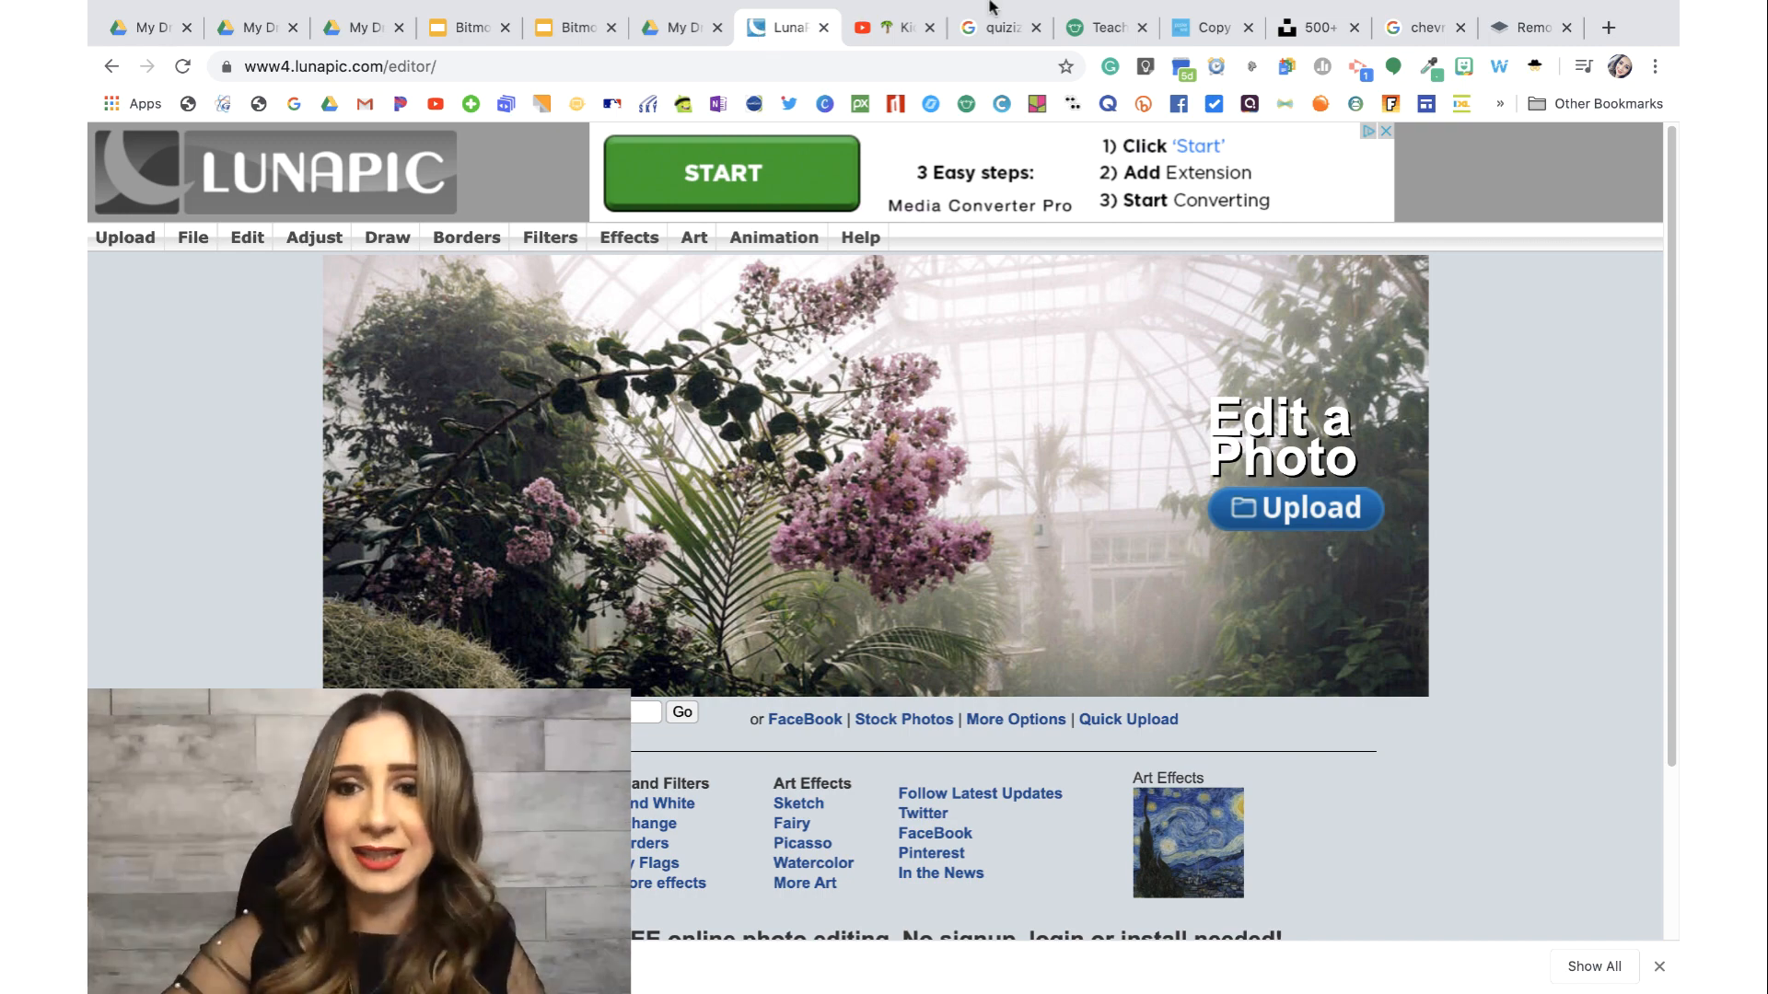
pyautogui.click(1291, 518)
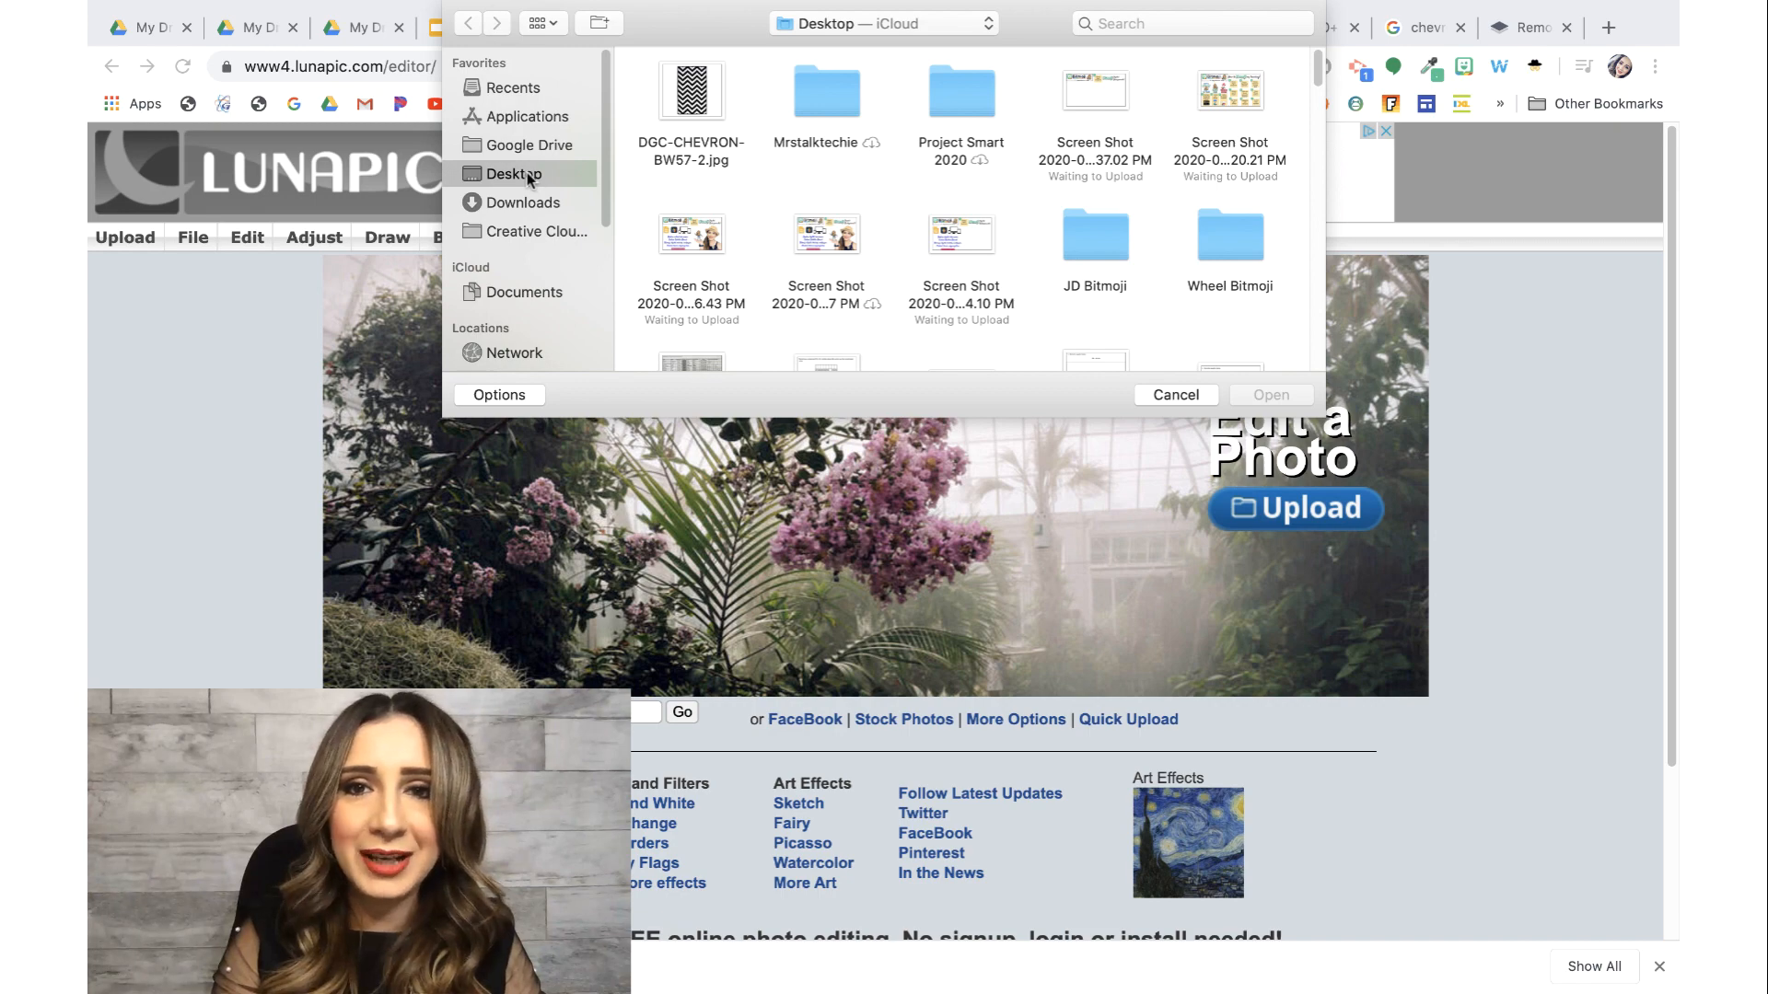
pyautogui.click(697, 95)
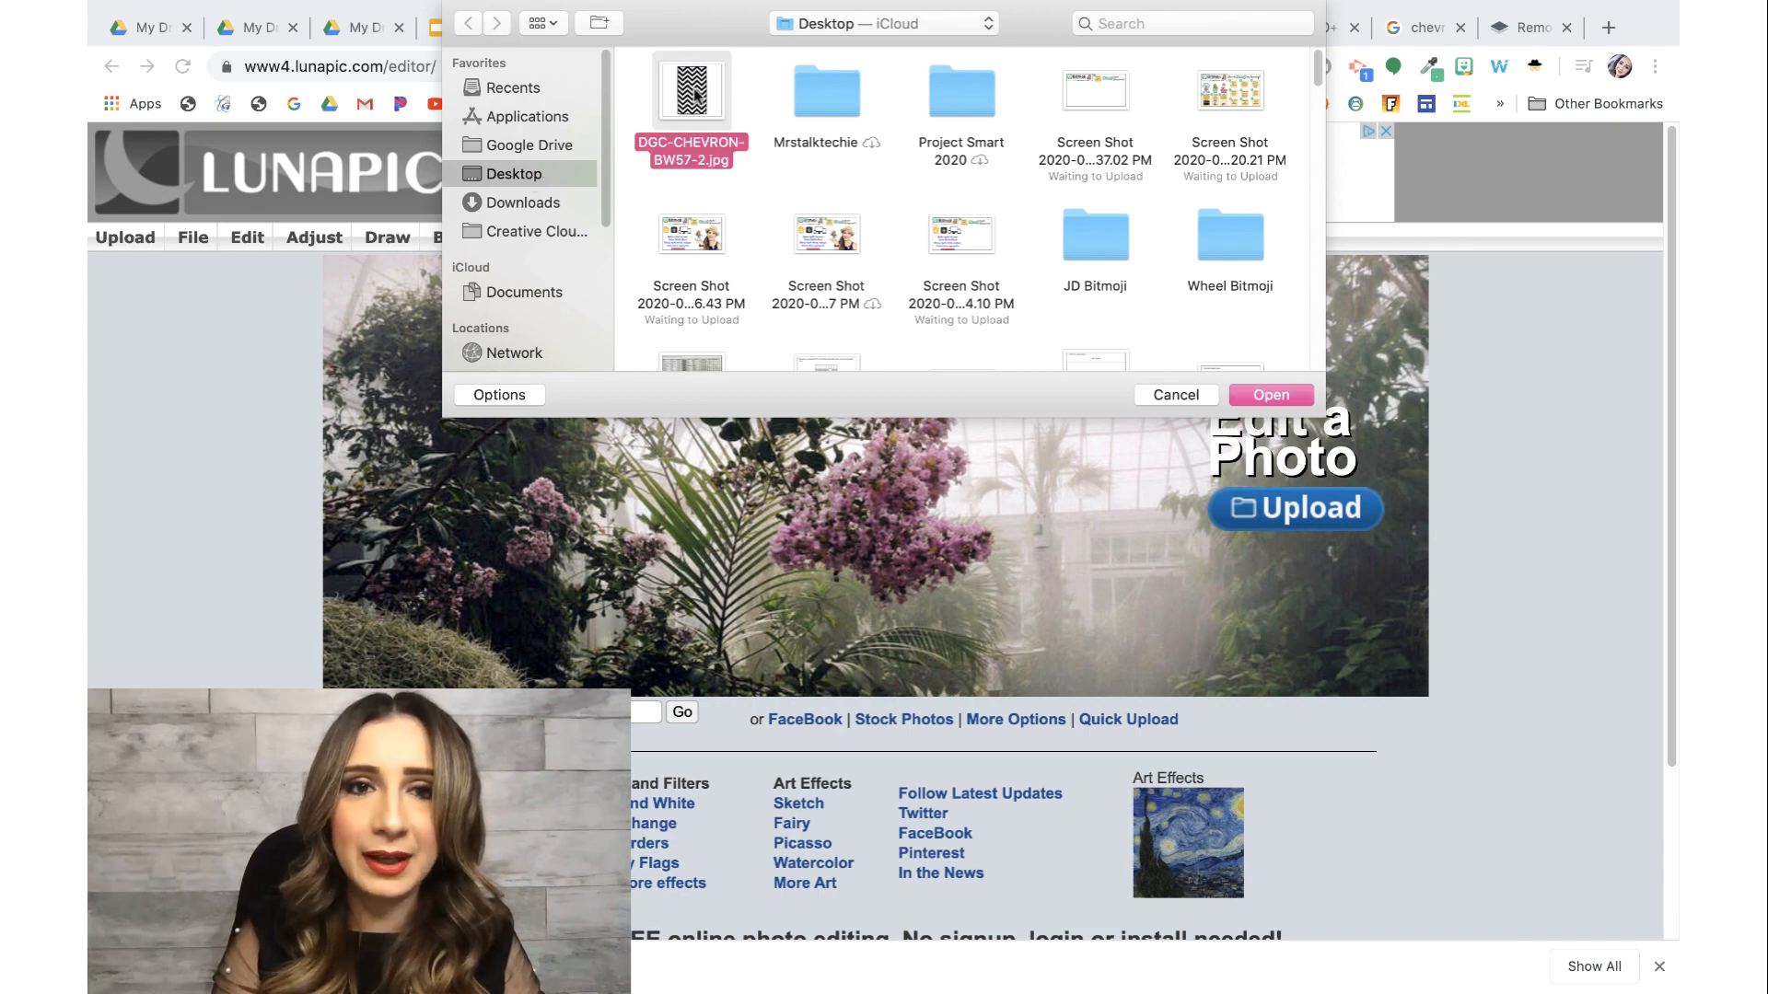
pyautogui.click(1259, 396)
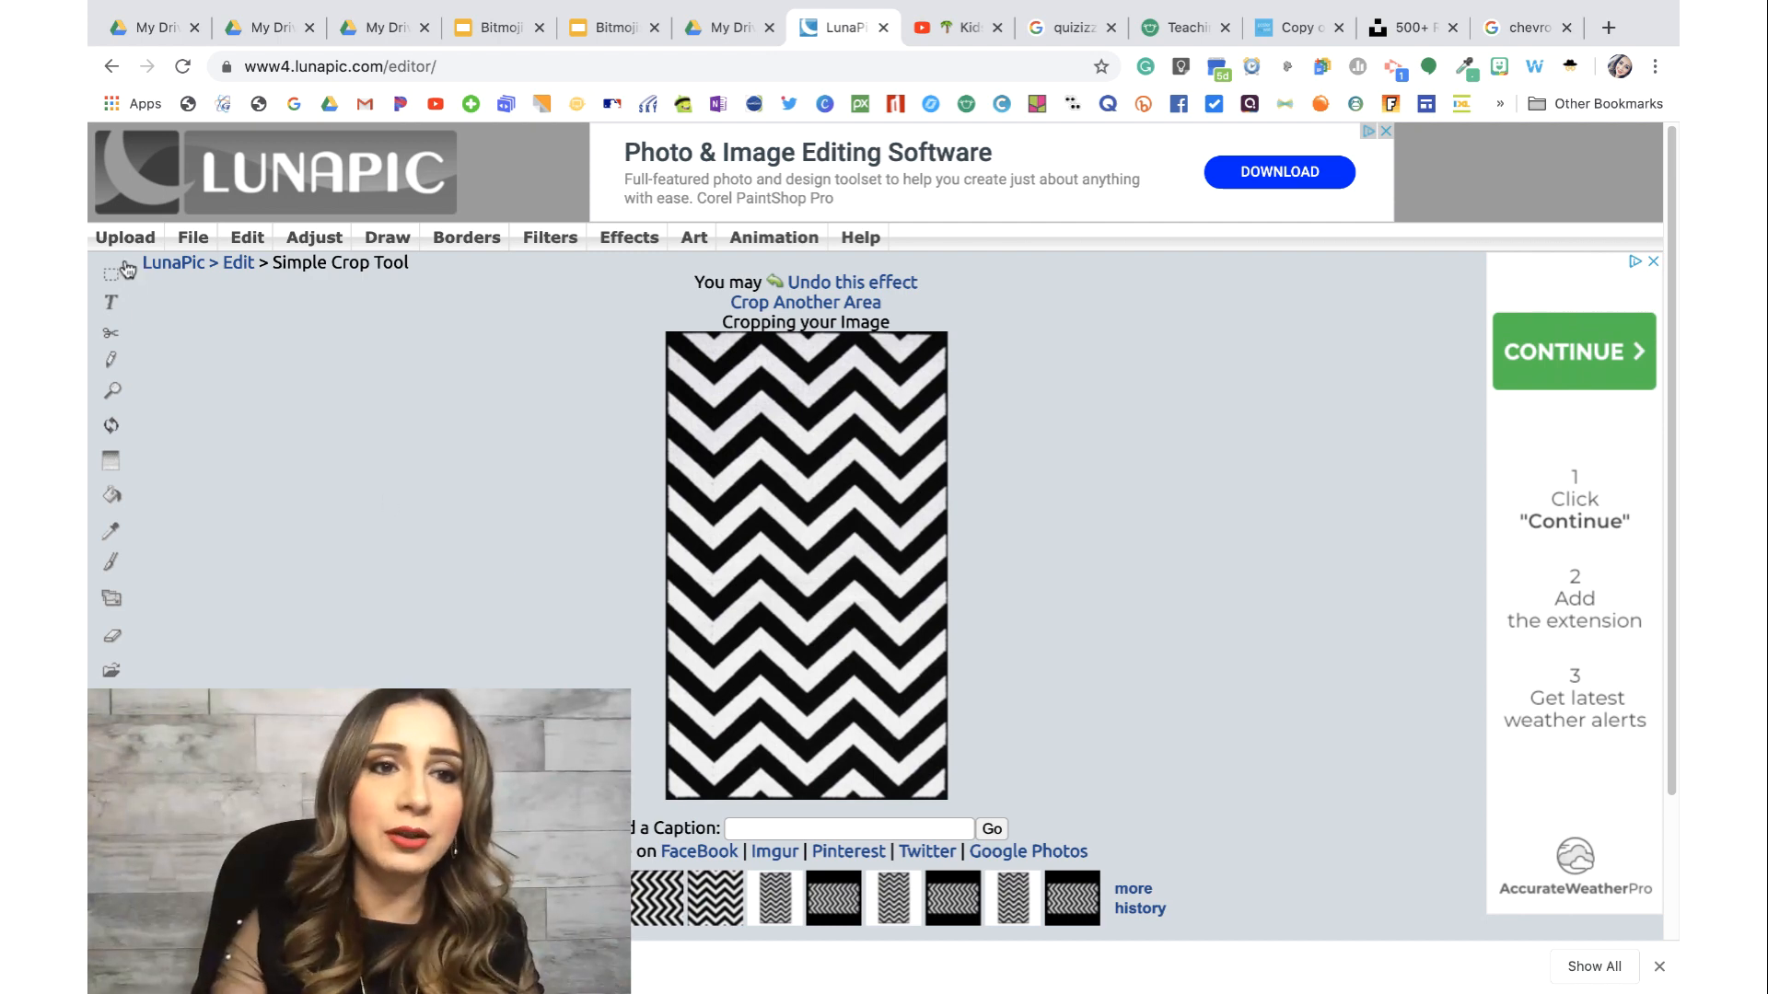
# Step: Rotate the cropped chevron rug image 90 degrees clockwise so it lies horizontally
pyautogui.moveTo(241, 242)
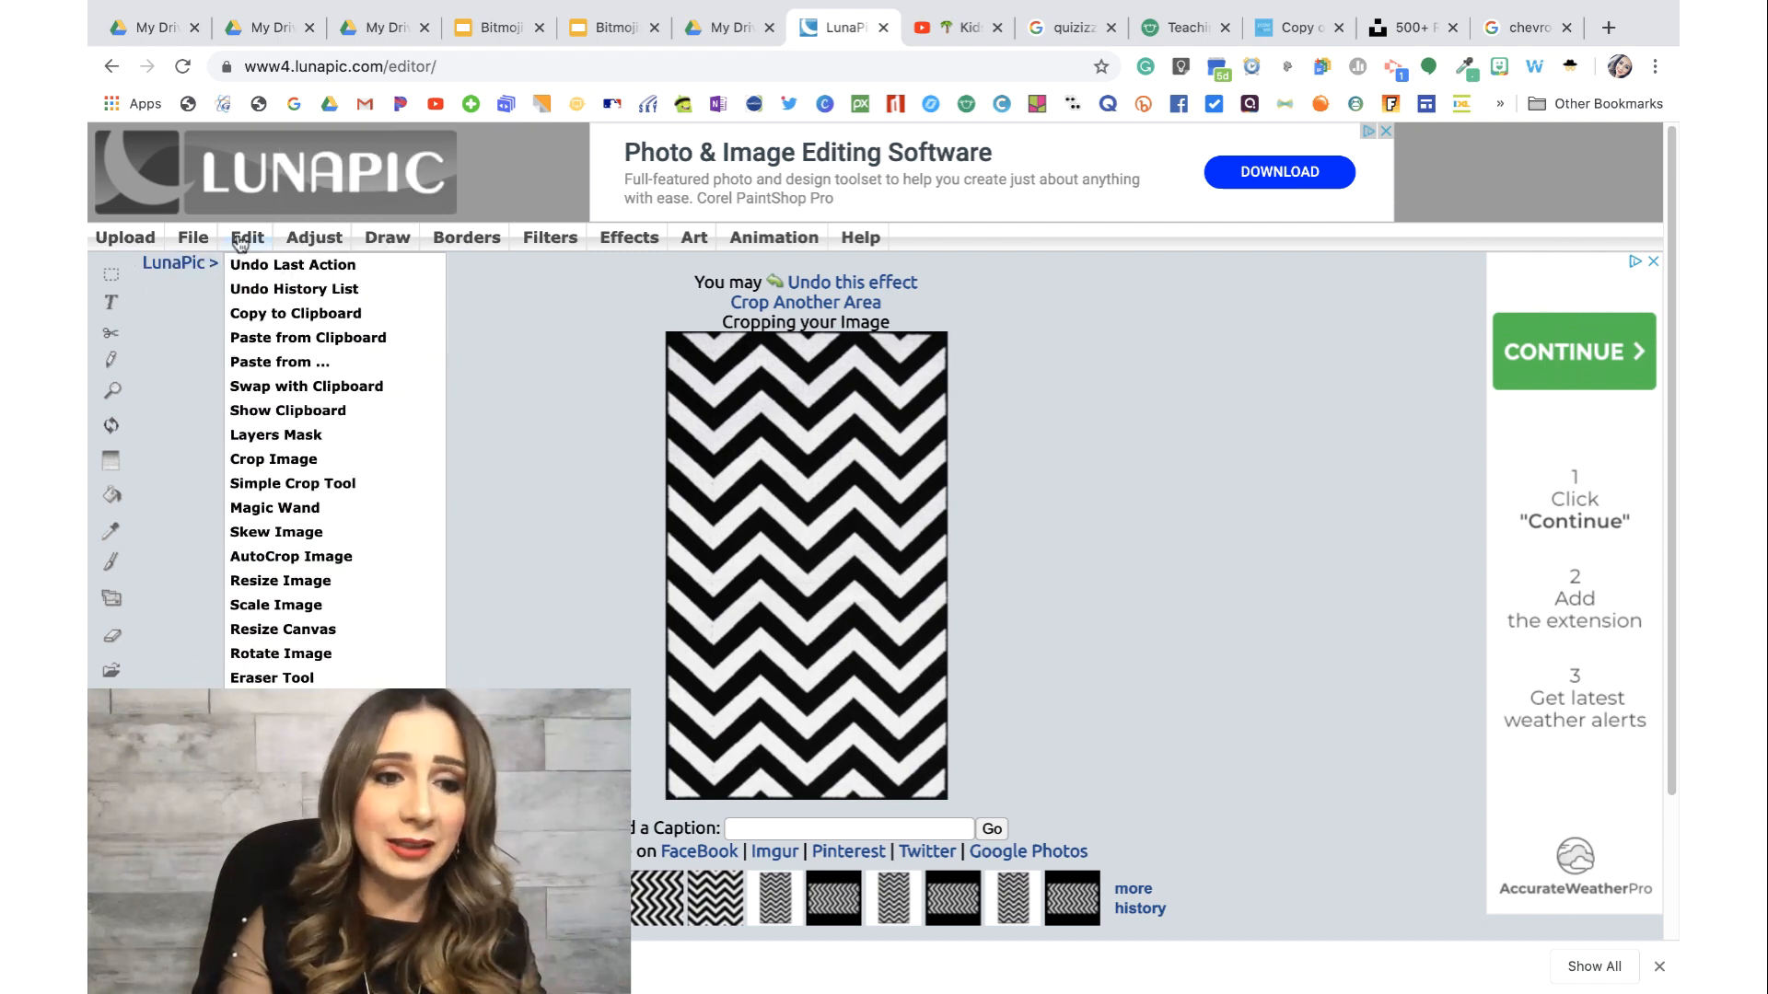
pyautogui.click(294, 653)
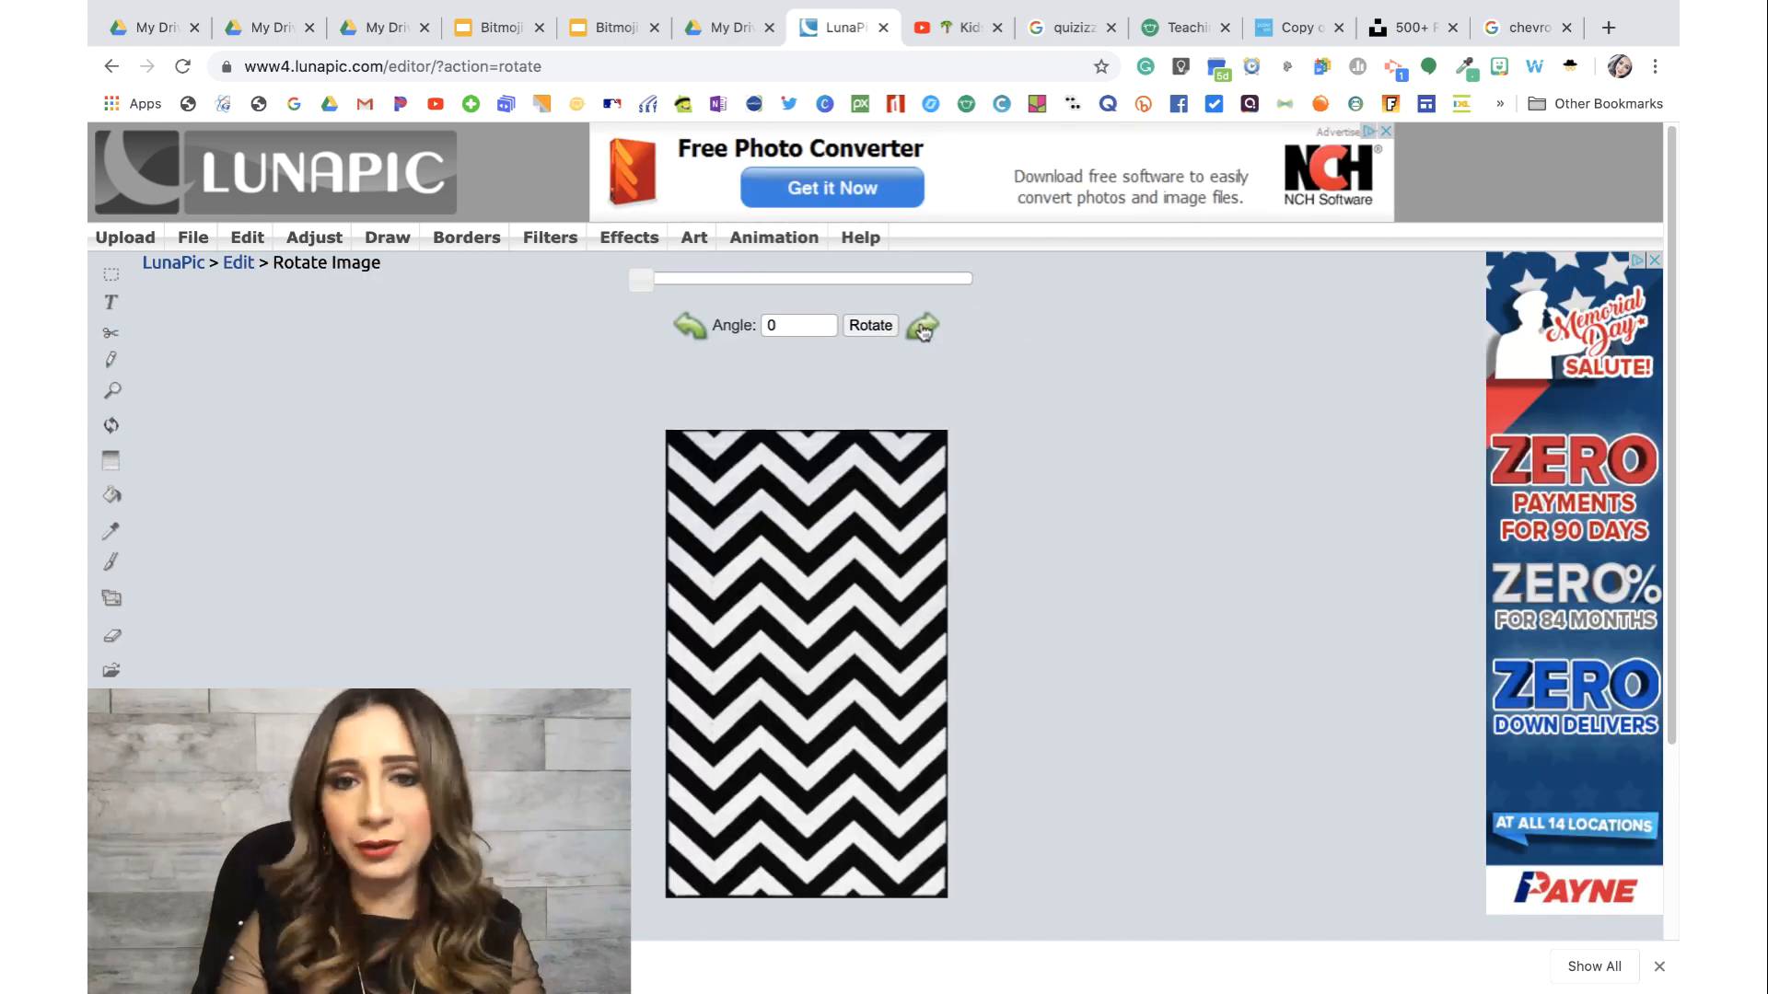
pyautogui.click(922, 328)
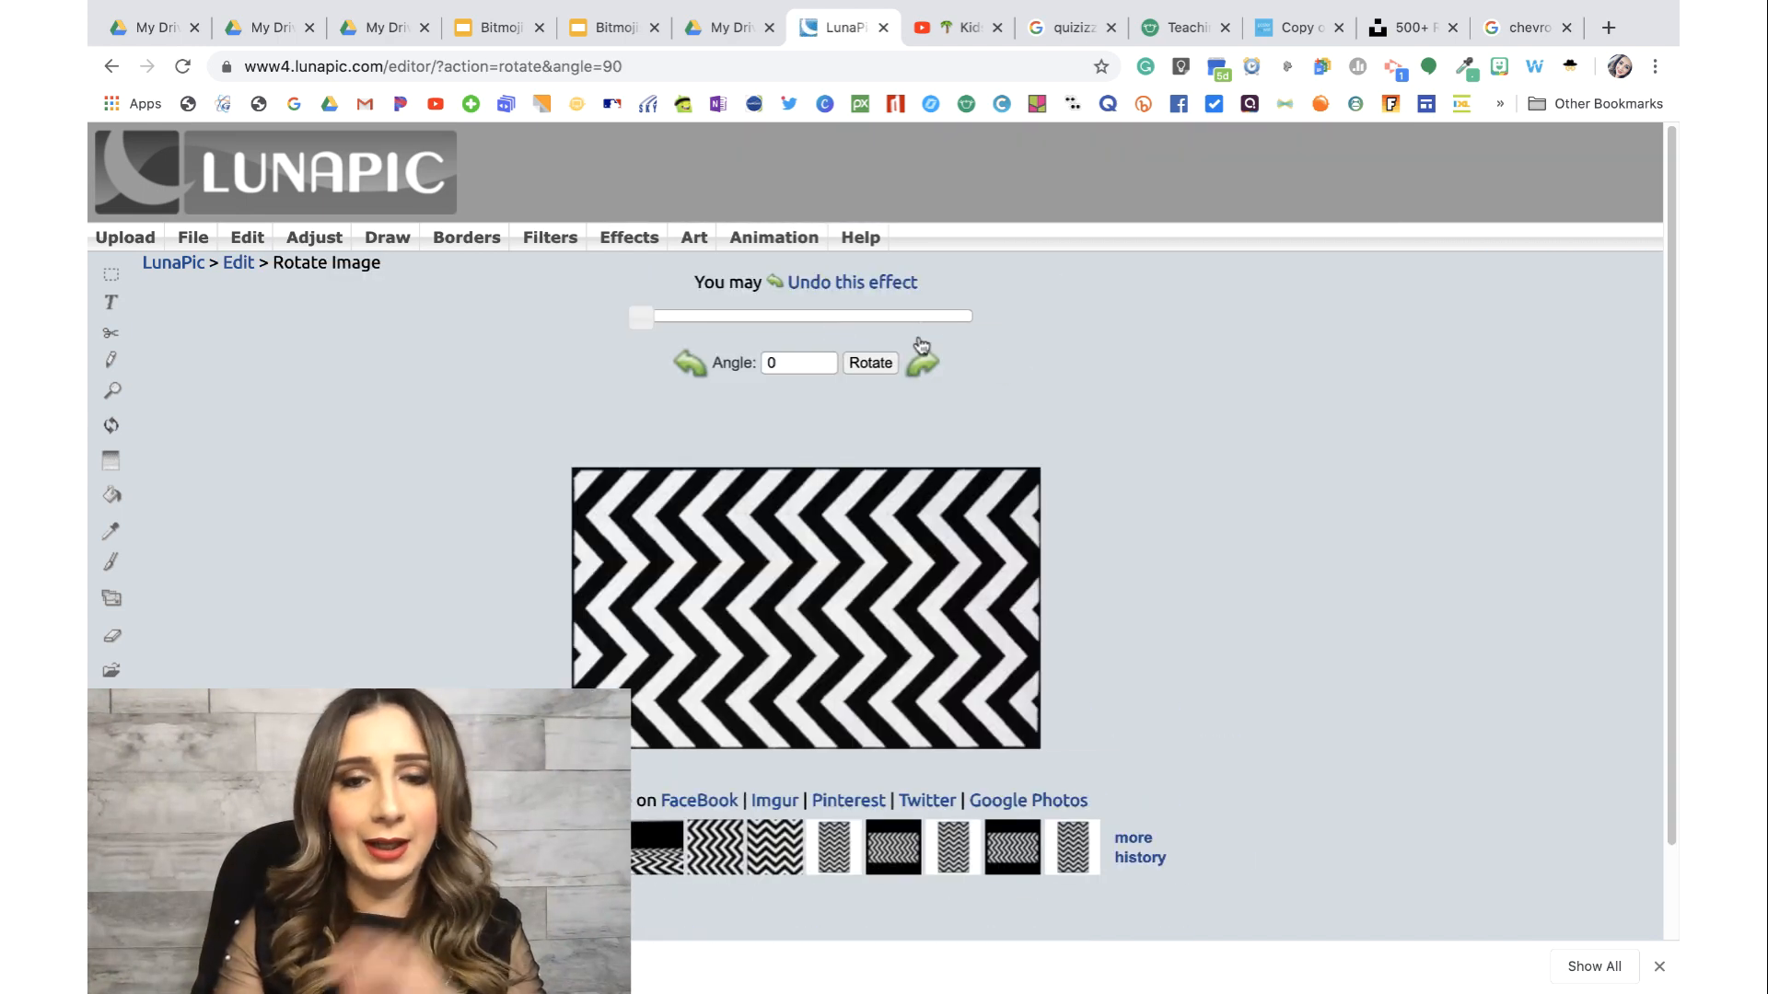
# Step: Apply a Perspective adjustment to the rug, moving both upper corners inward and down into a trapezoid like a rug on the floor
pyautogui.moveTo(318, 241)
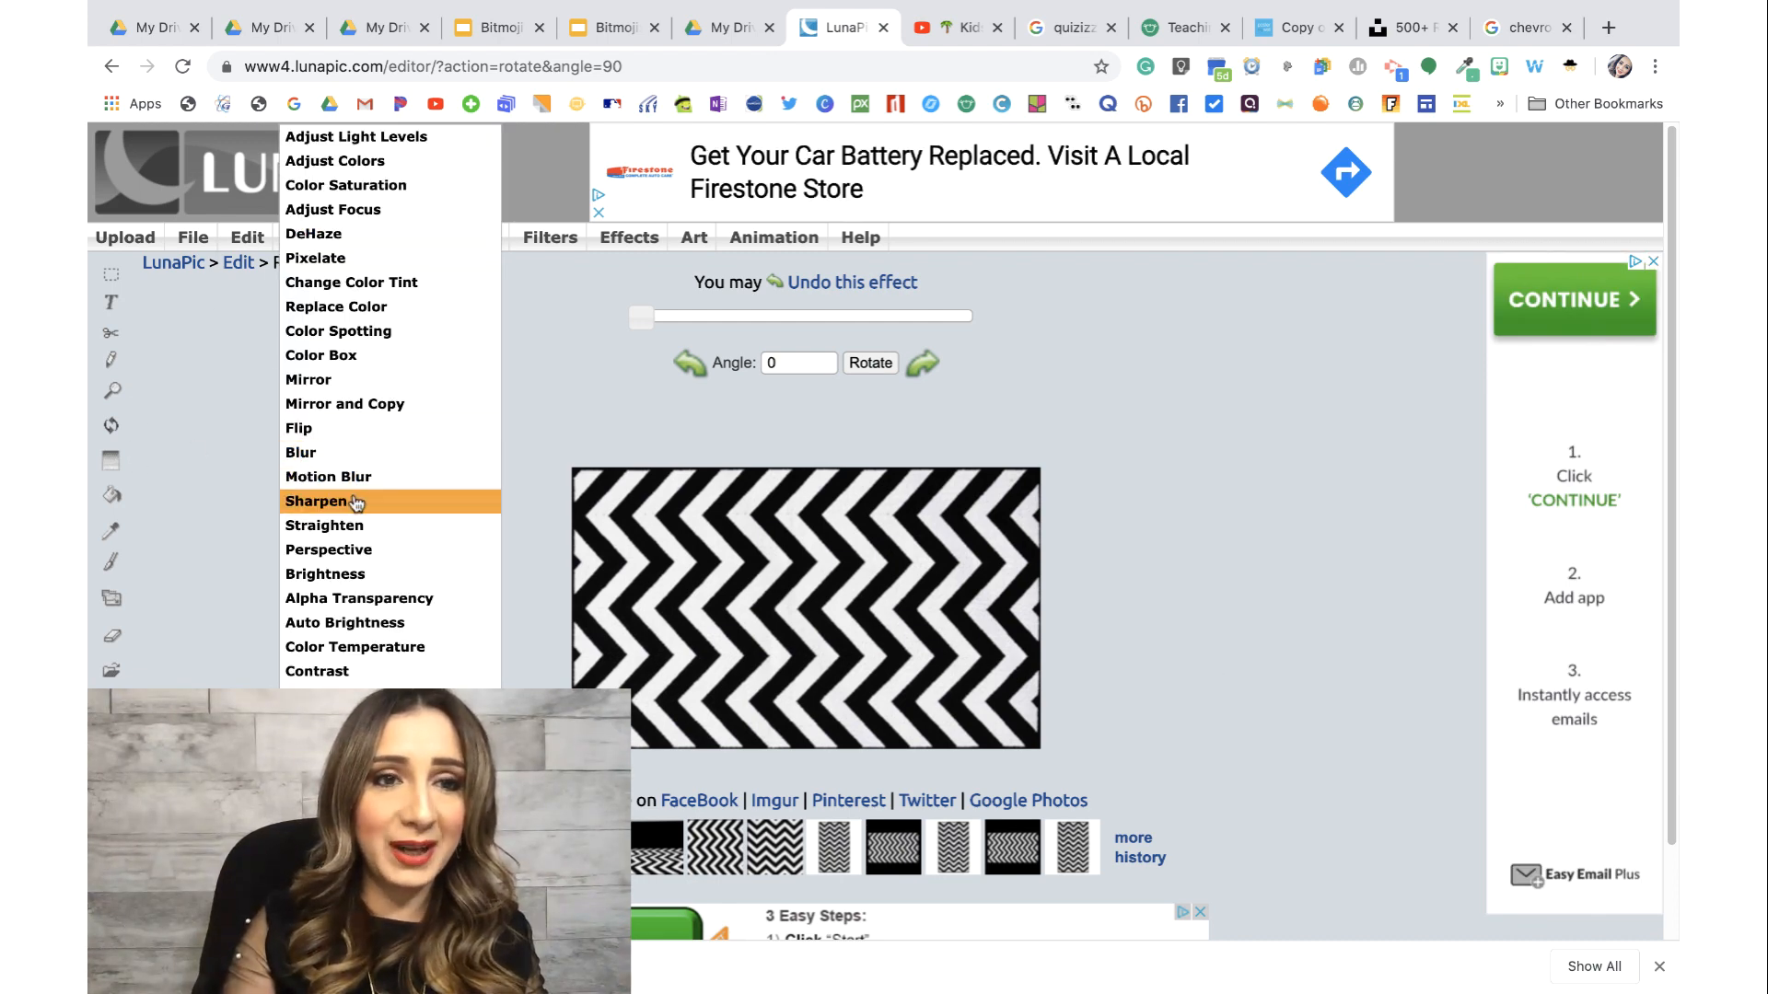
pyautogui.click(355, 550)
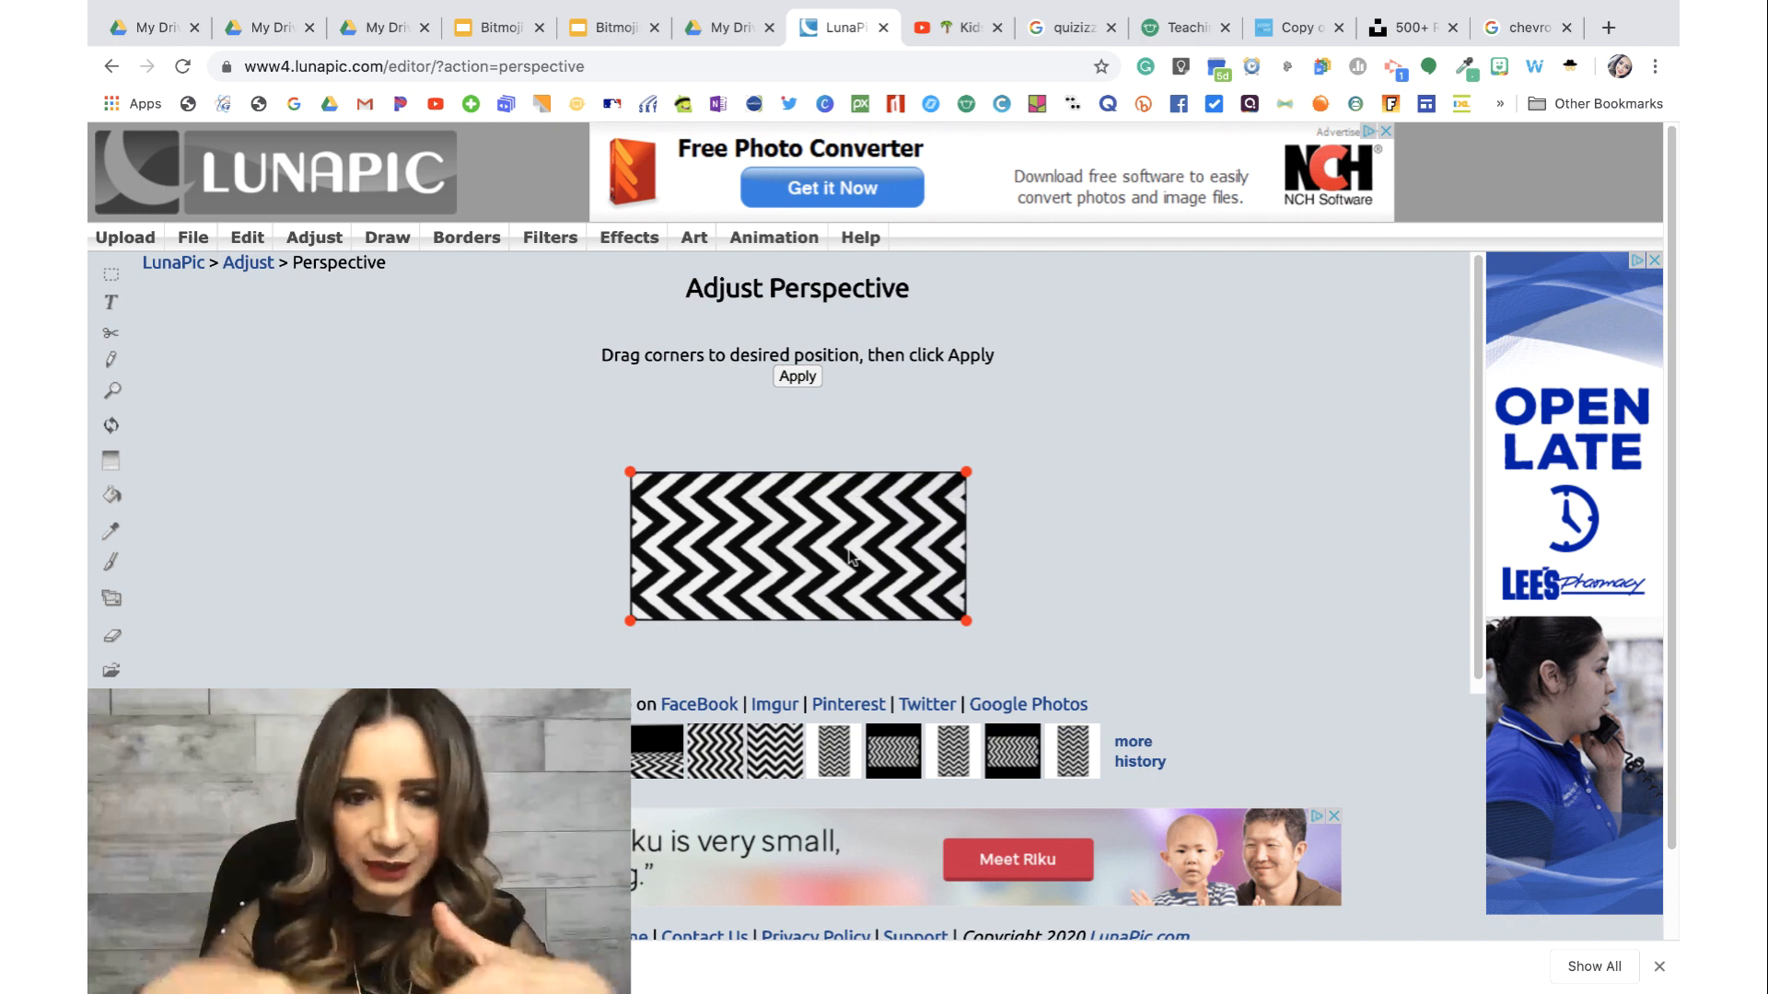
pyautogui.moveTo(630, 472); pyautogui.dragTo(707, 532)
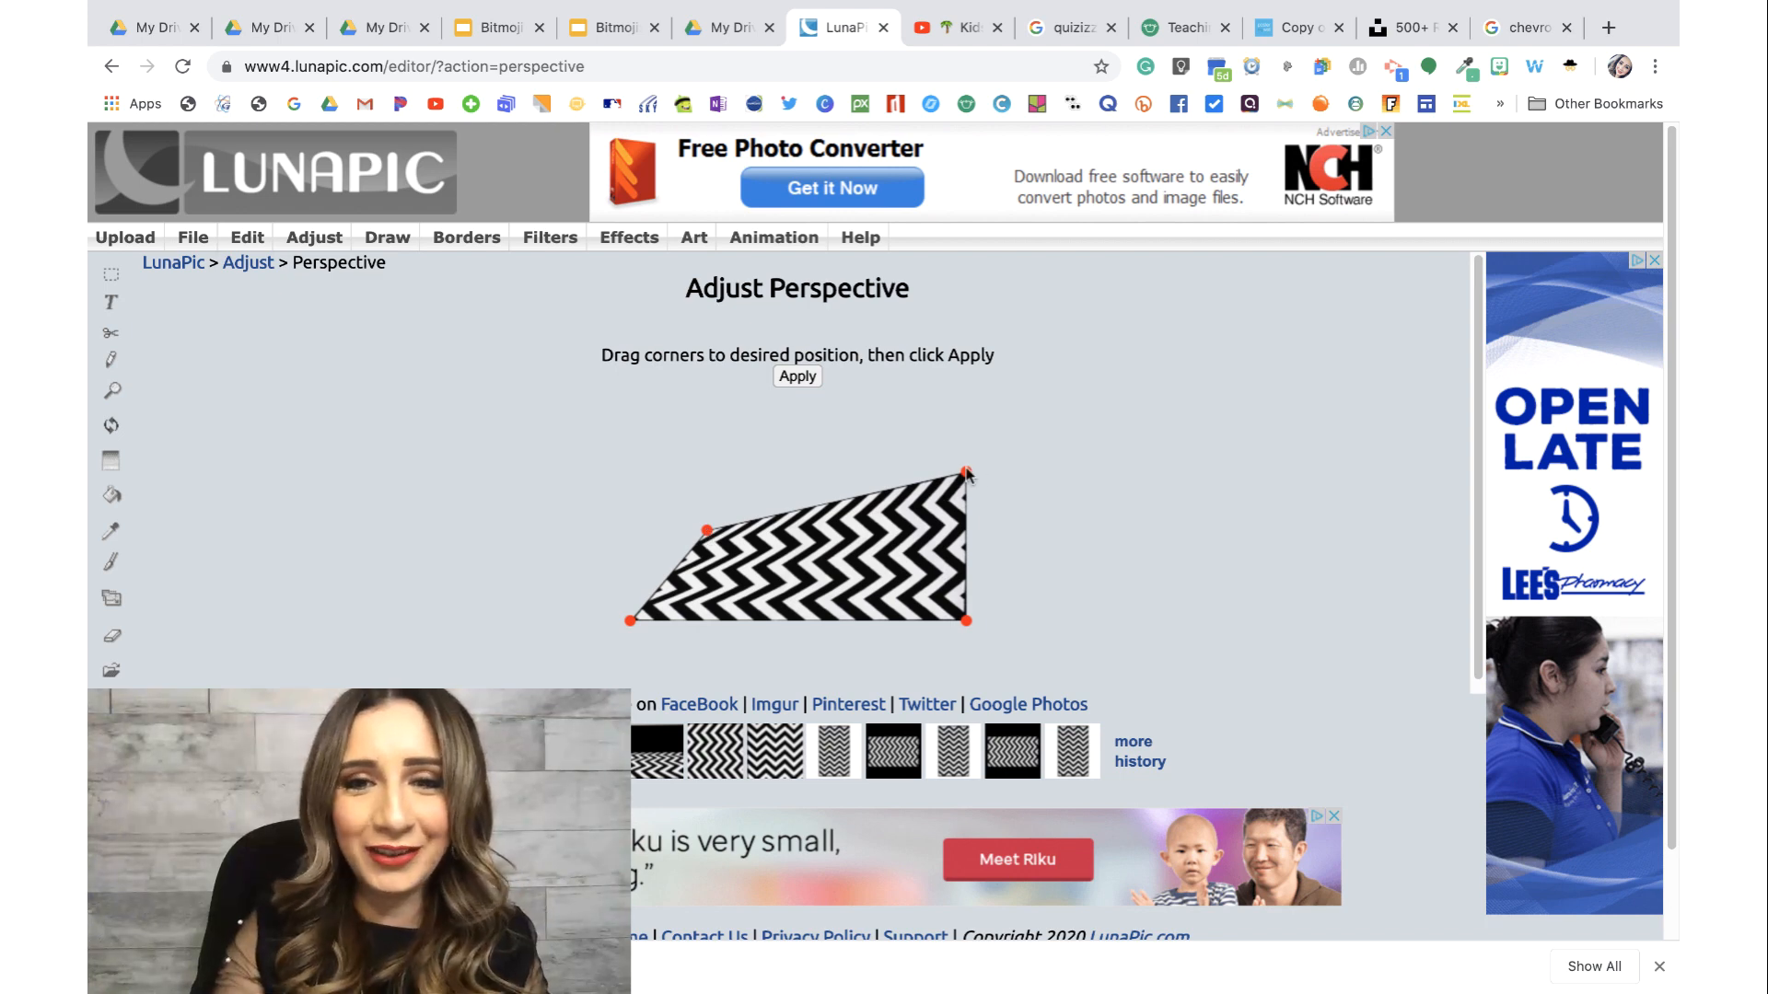
pyautogui.moveTo(967, 474); pyautogui.dragTo(877, 538)
pyautogui.moveTo(708, 541); pyautogui.dragTo(712, 546)
pyautogui.click(795, 378)
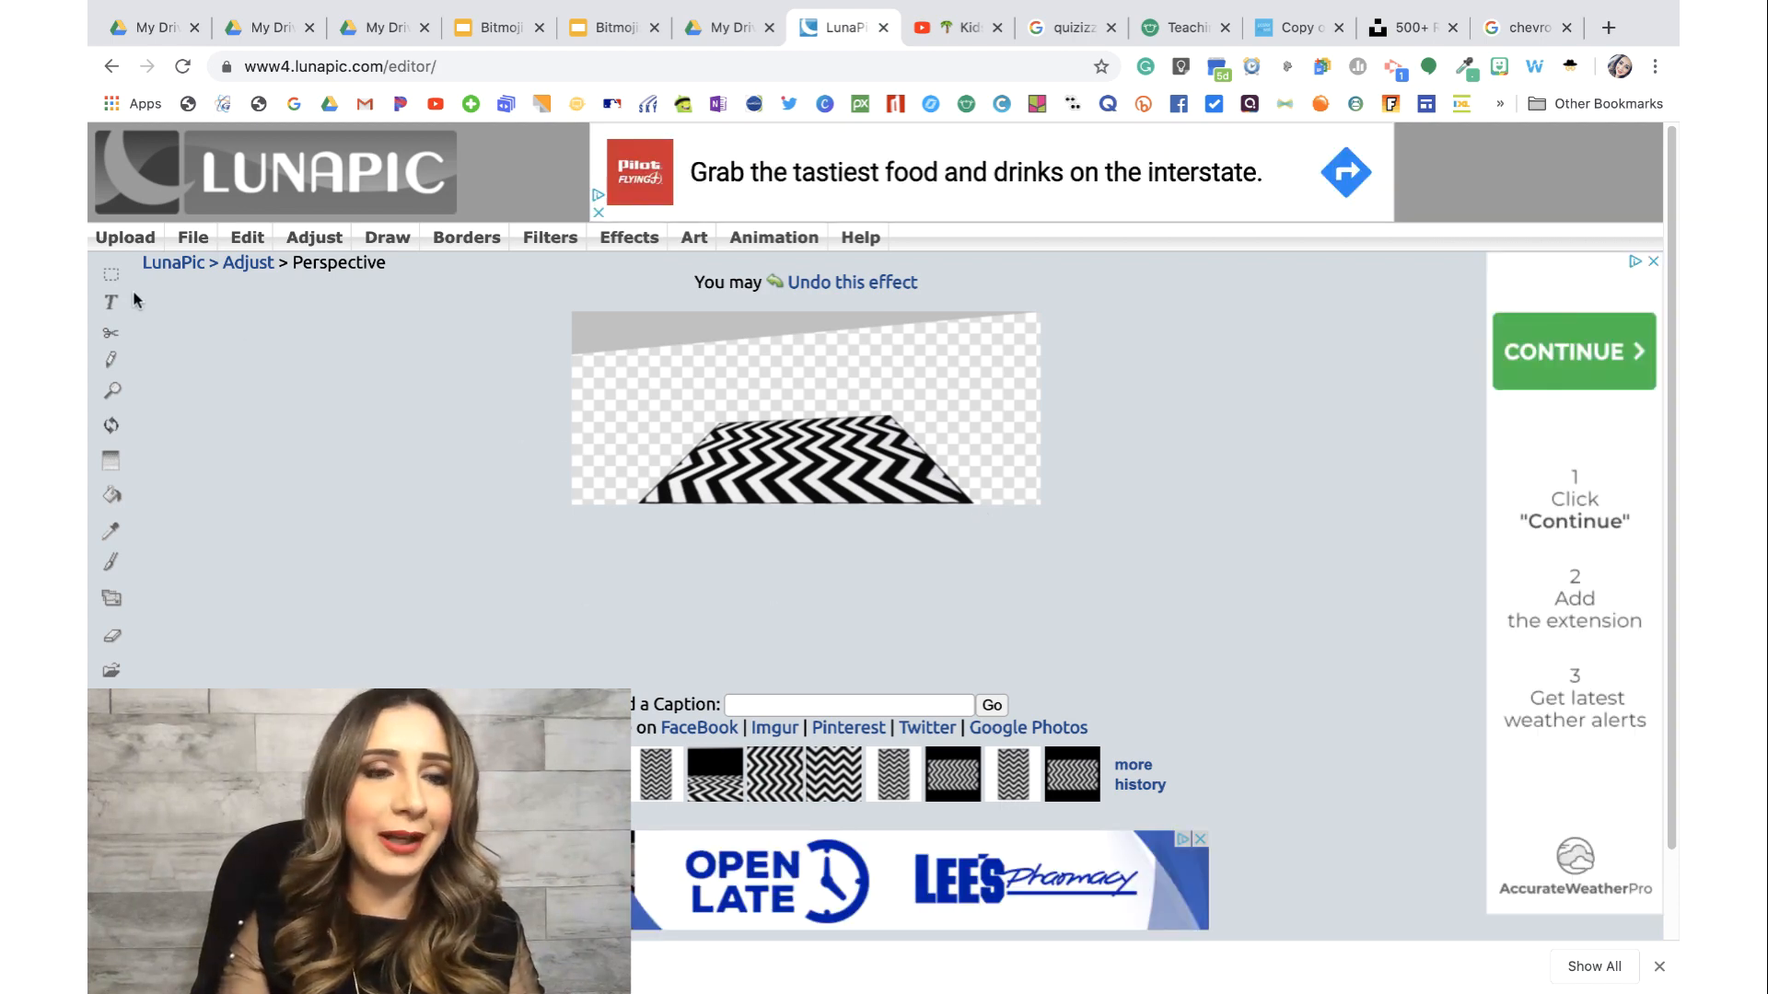
# Step: Save the perspective-adjusted chevron rug image in PNG format
pyautogui.moveTo(190, 243)
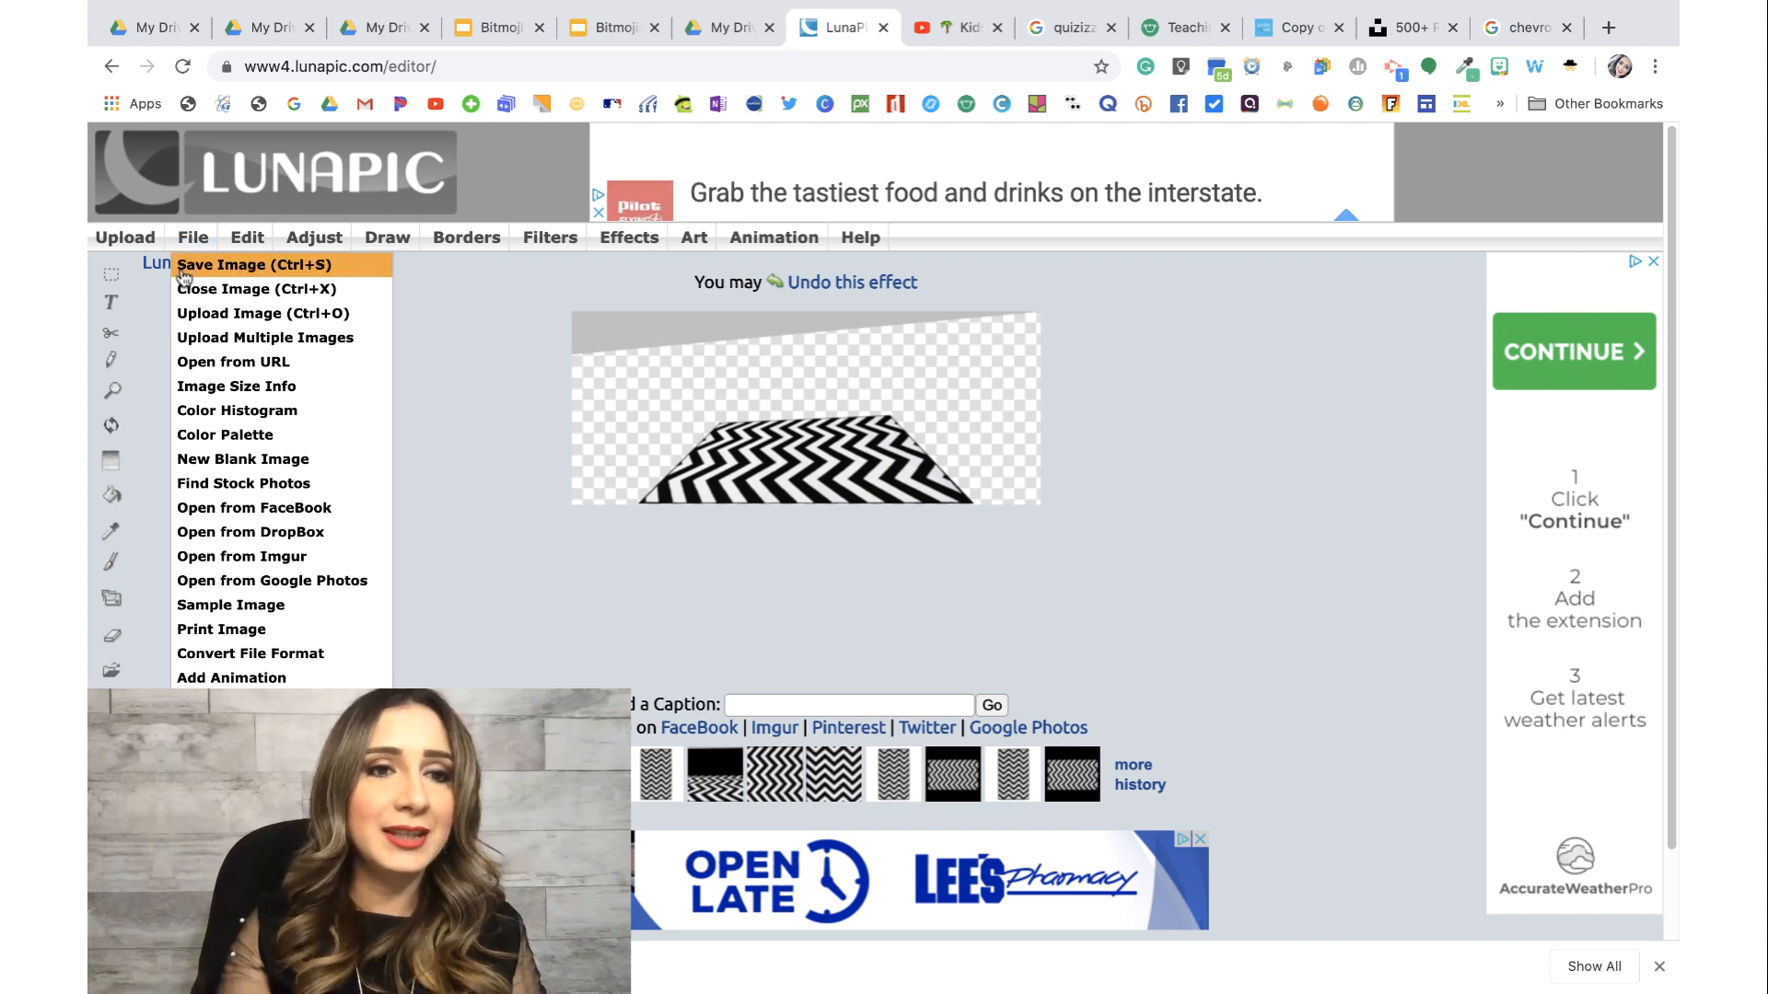
pyautogui.click(185, 266)
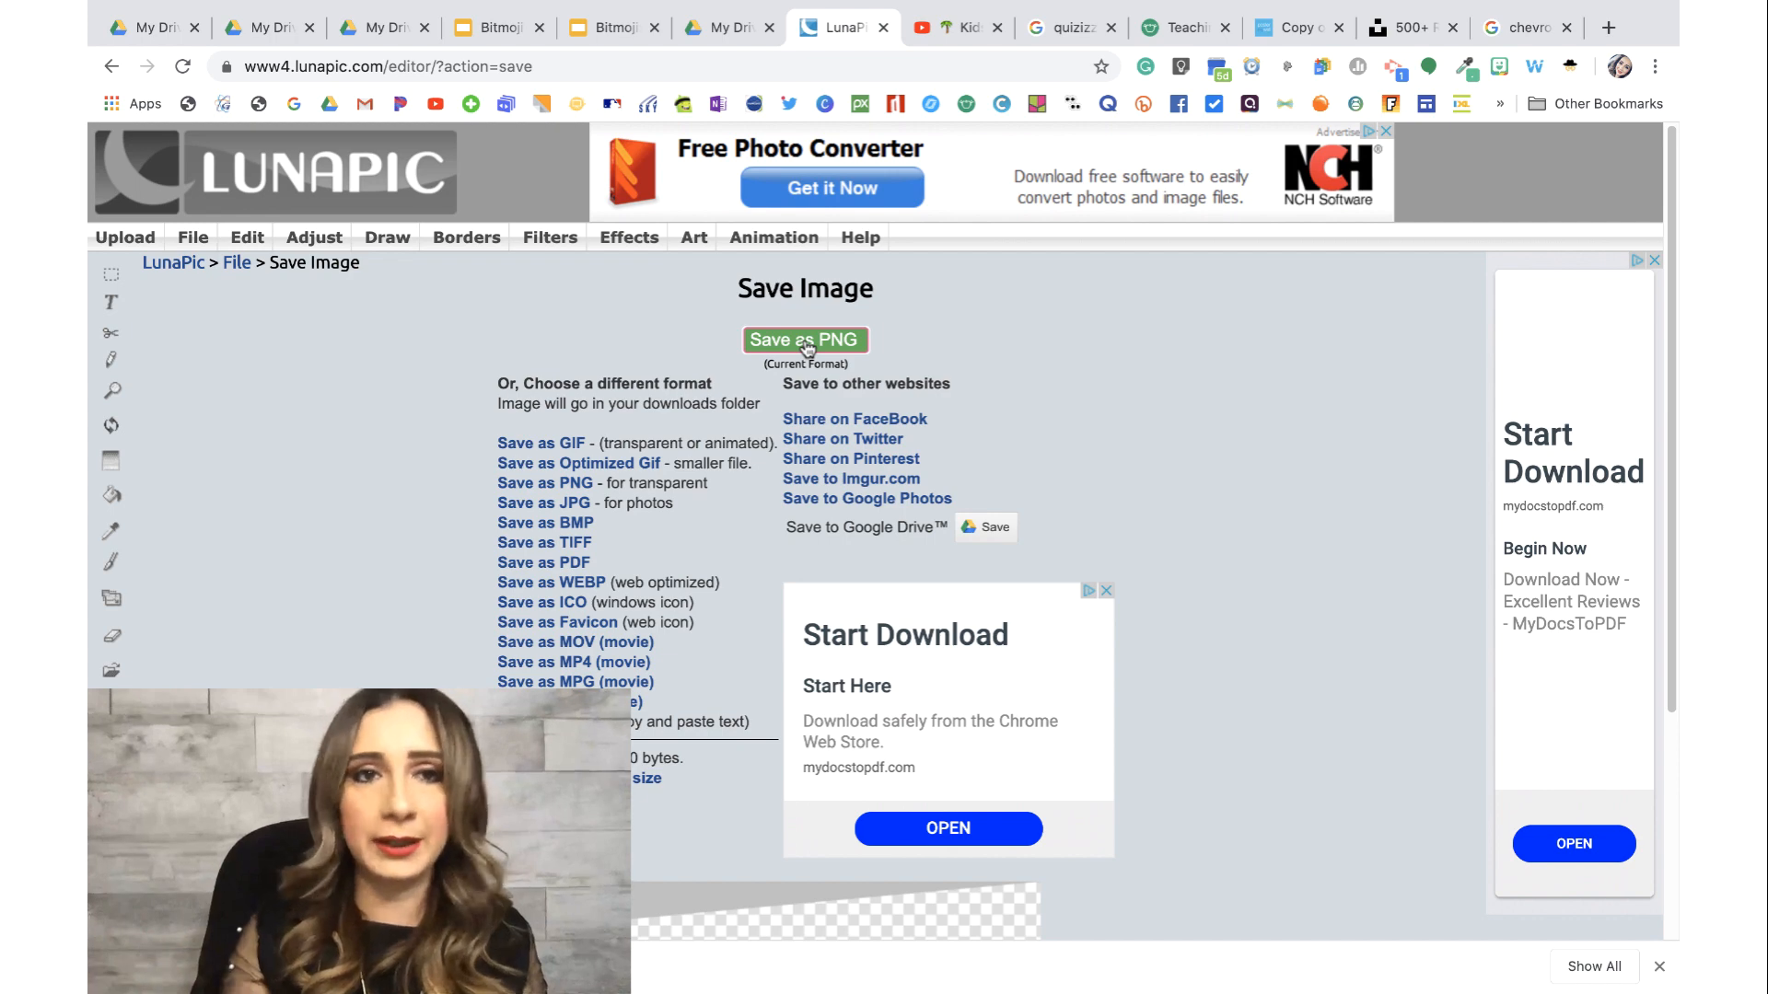
# Step: Switch to the Bitmoji Virtual Classroom presentation and insert imageedit_13_3259399905.png from the computer's Downloads folder
pyautogui.click(489, 32)
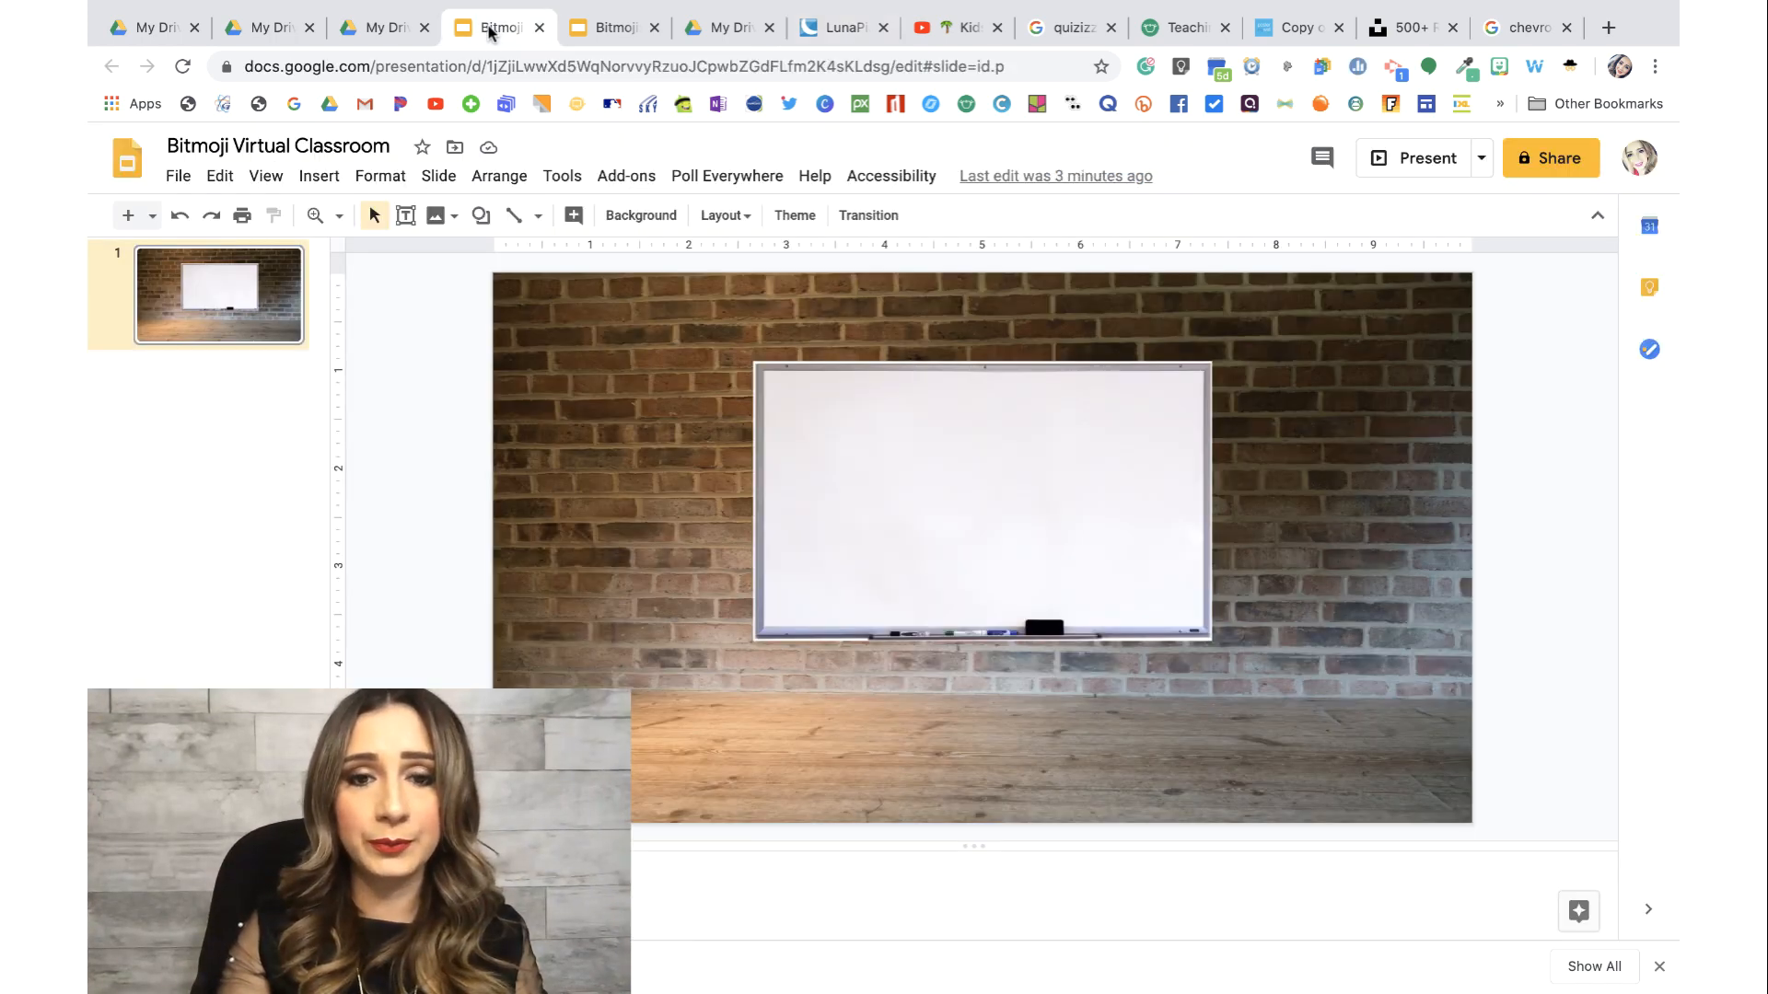
pyautogui.click(315, 179)
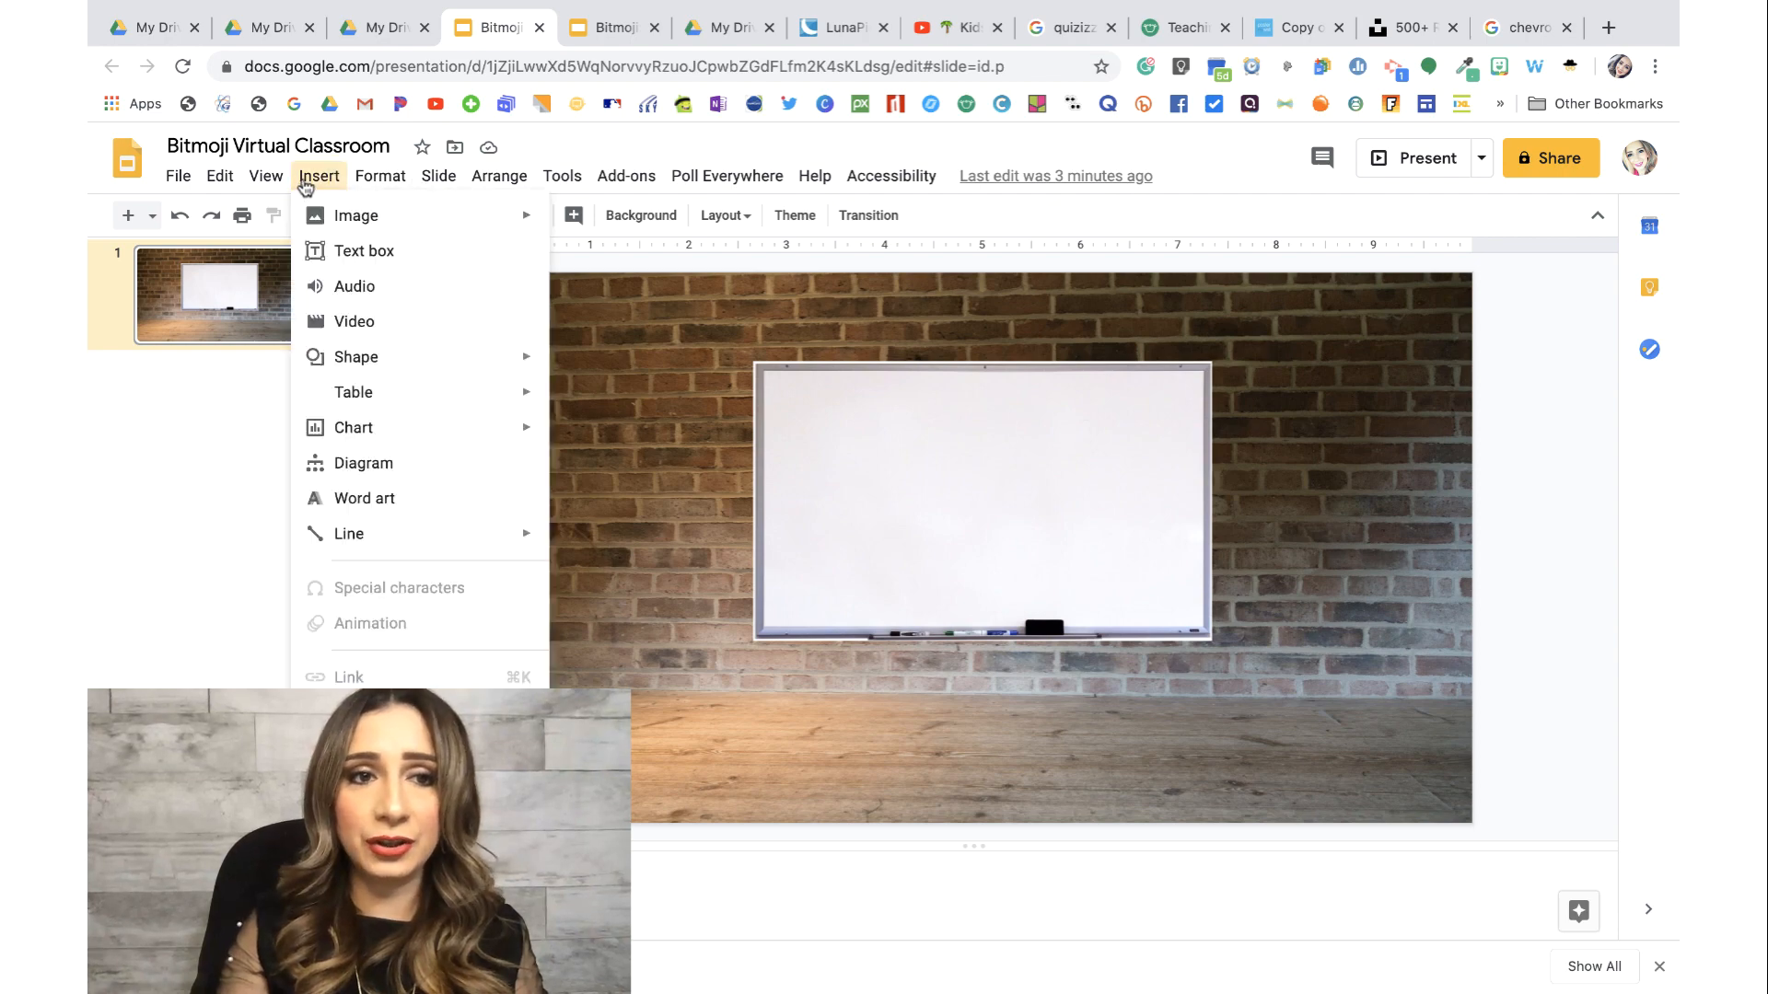
pyautogui.moveTo(334, 229)
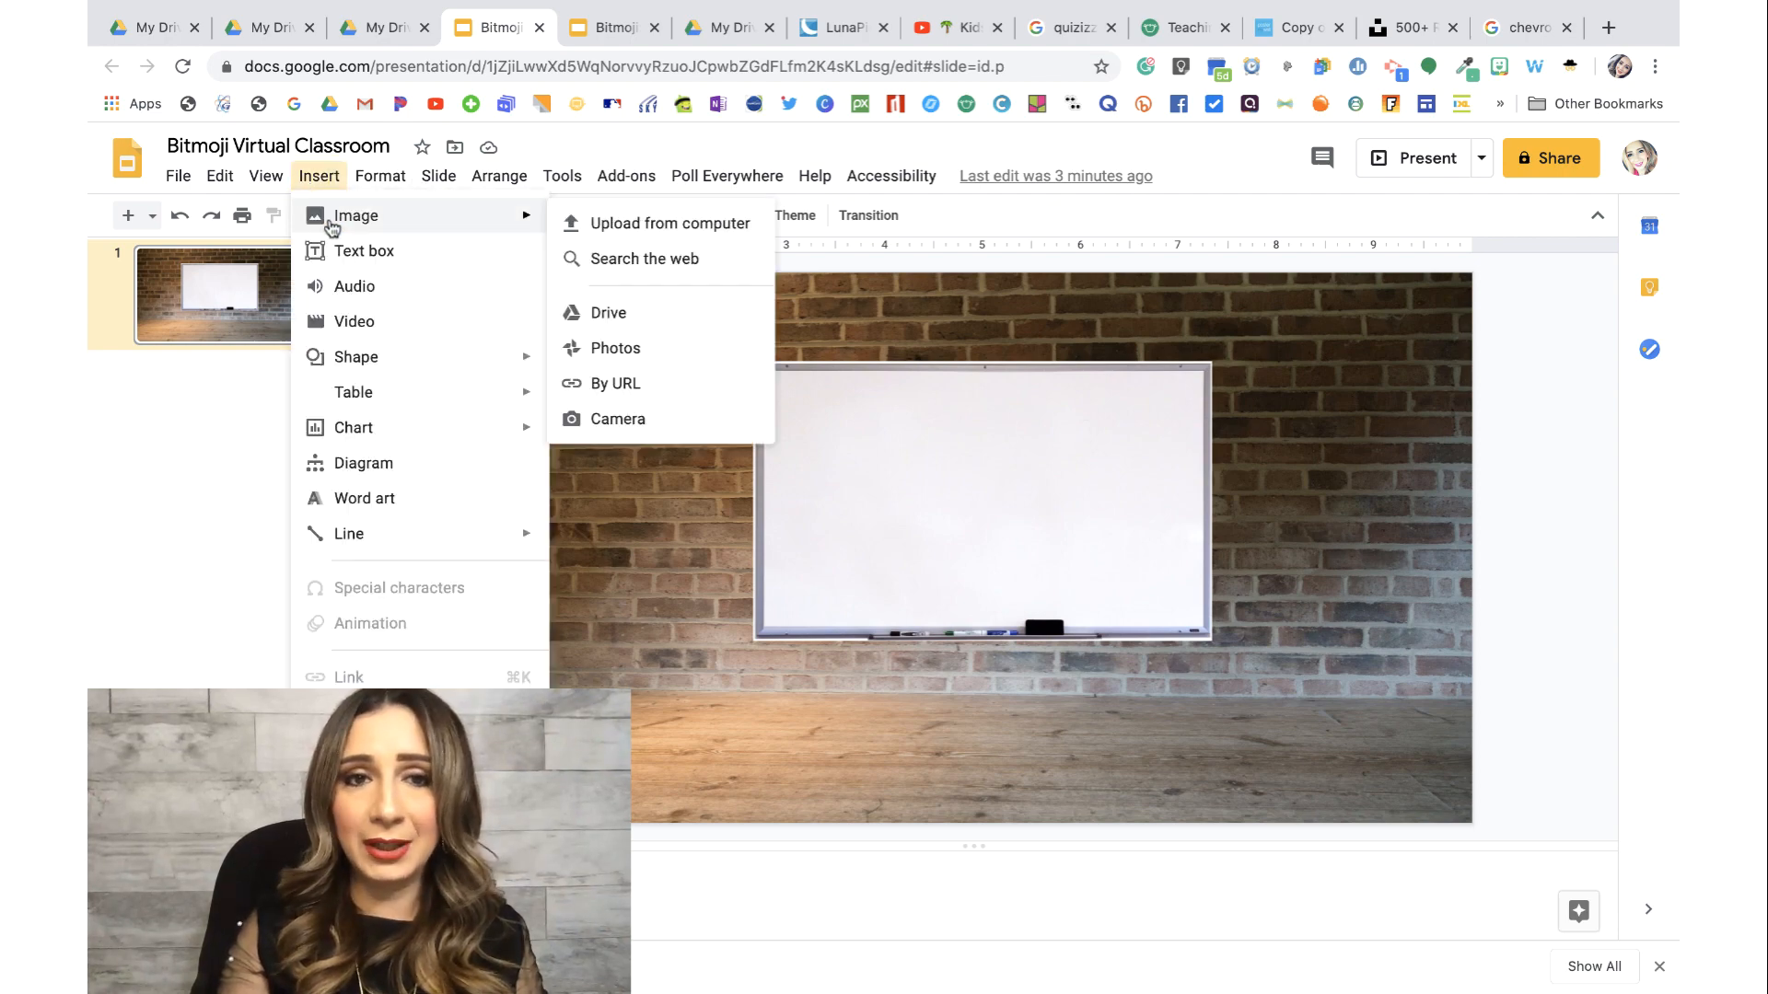
pyautogui.click(623, 235)
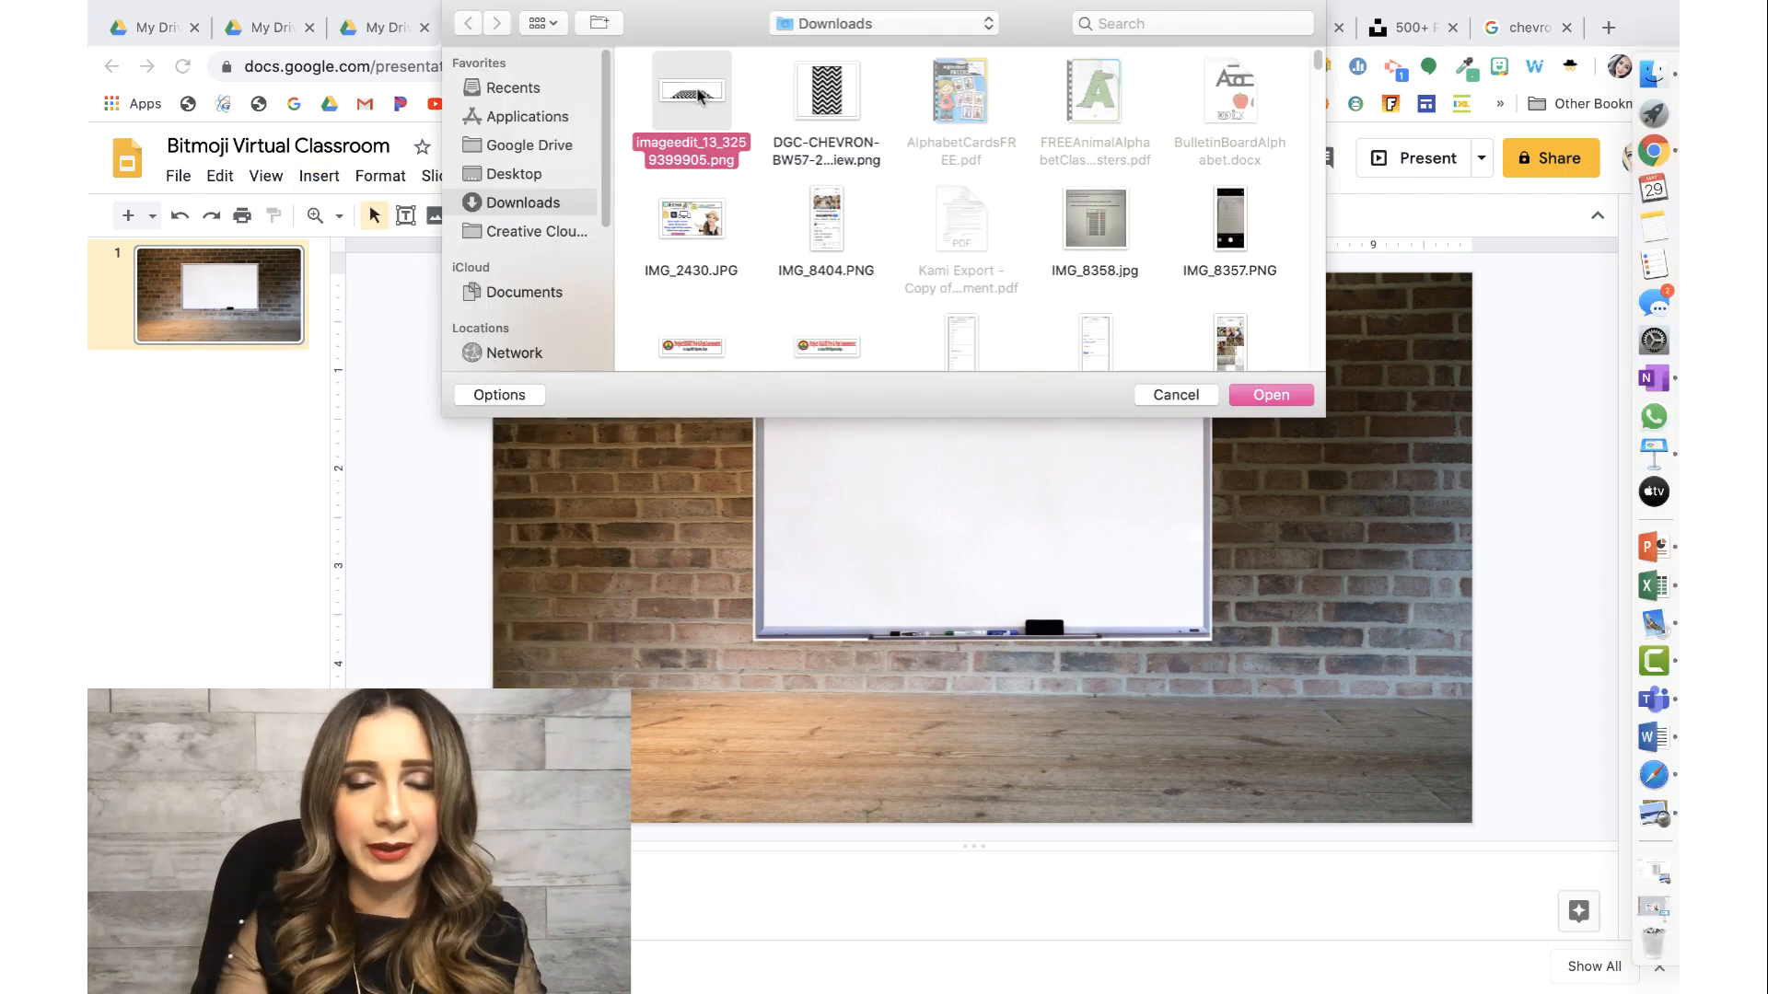
pyautogui.click(1269, 396)
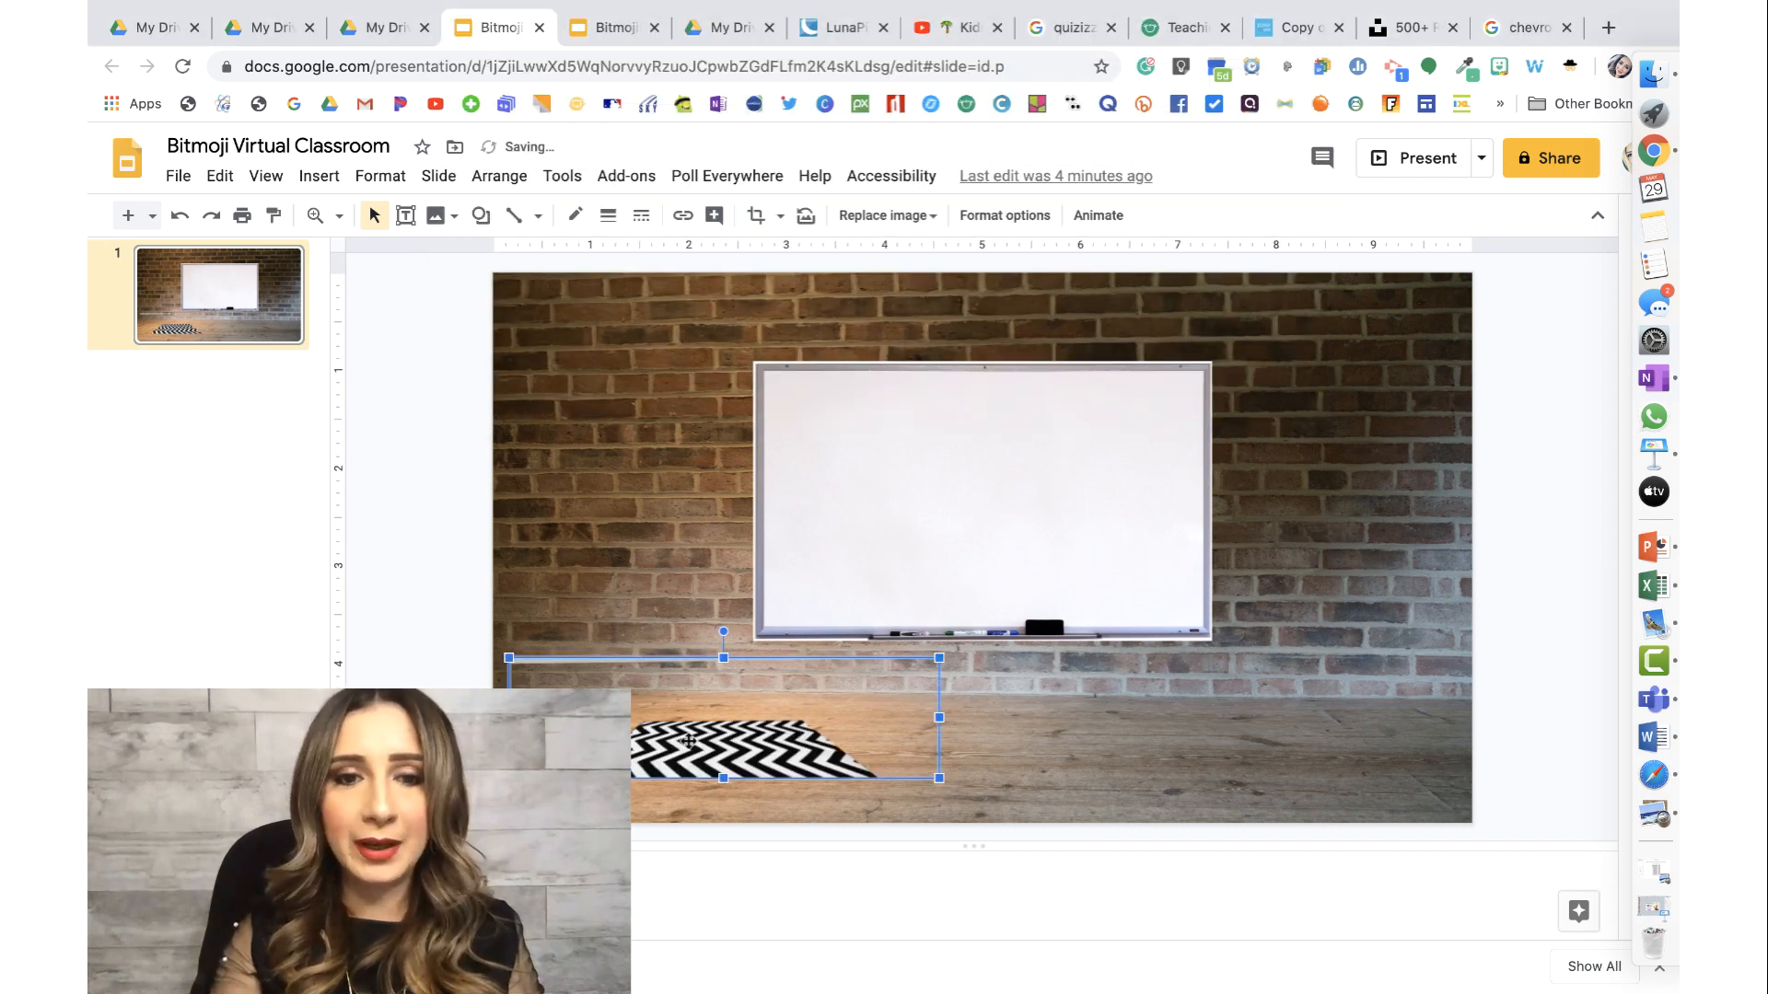
# Step: Place the chevron rug on the wooden floor below the whiteboard and enlarge it to about the whiteboard's width
pyautogui.moveTo(689, 741); pyautogui.dragTo(1033, 743)
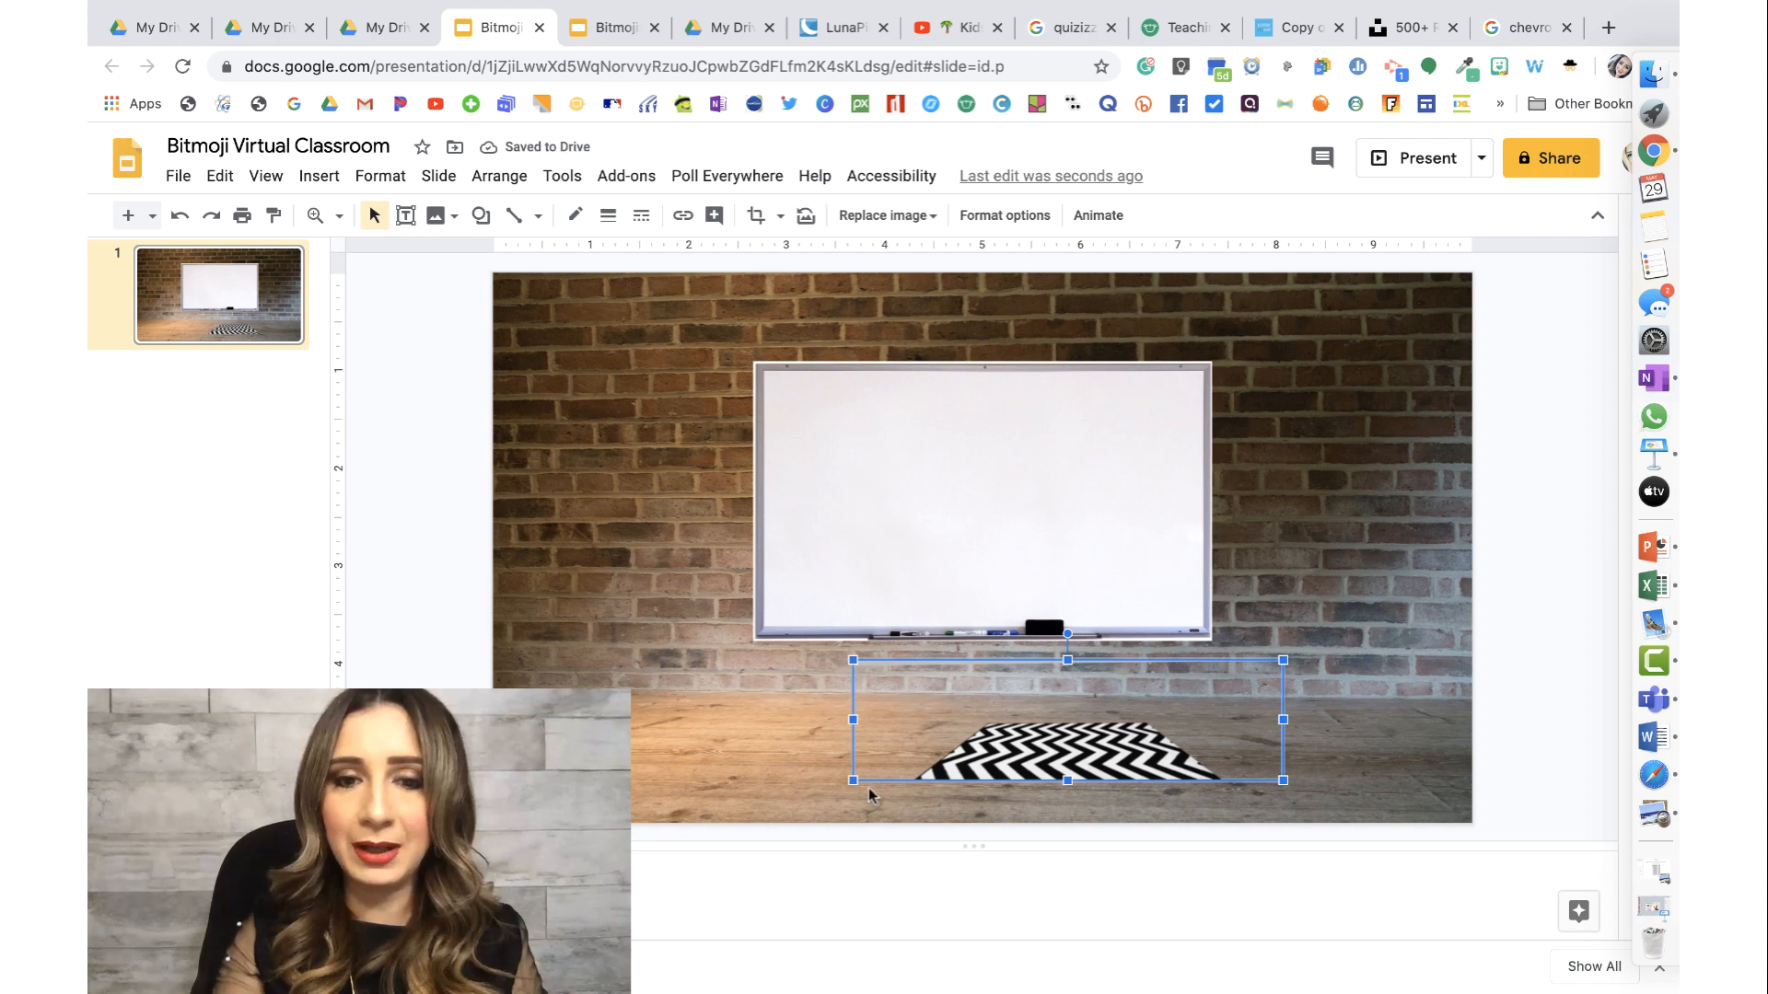
pyautogui.moveTo(849, 784); pyautogui.dragTo(748, 800)
pyautogui.click(724, 785)
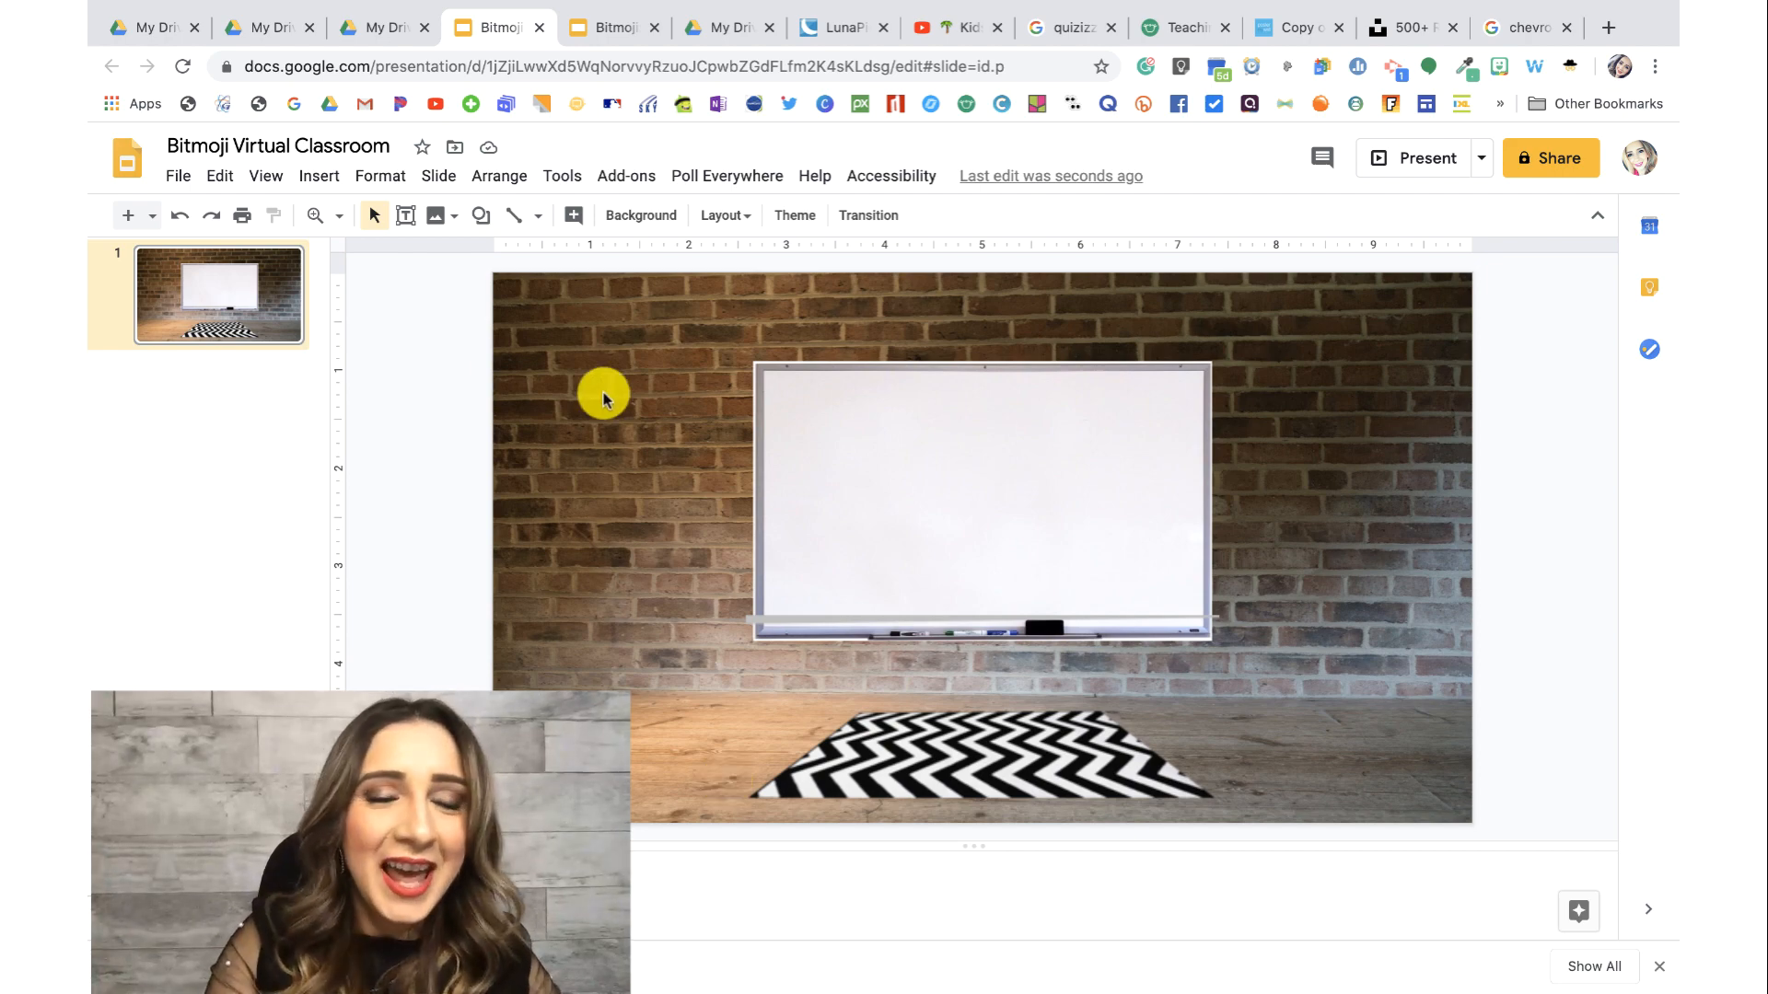
# Step: Search the web for "sofa transparent" images and insert the brown leather two-seat sofa on the slide
pyautogui.click(324, 175)
pyautogui.moveTo(355, 217)
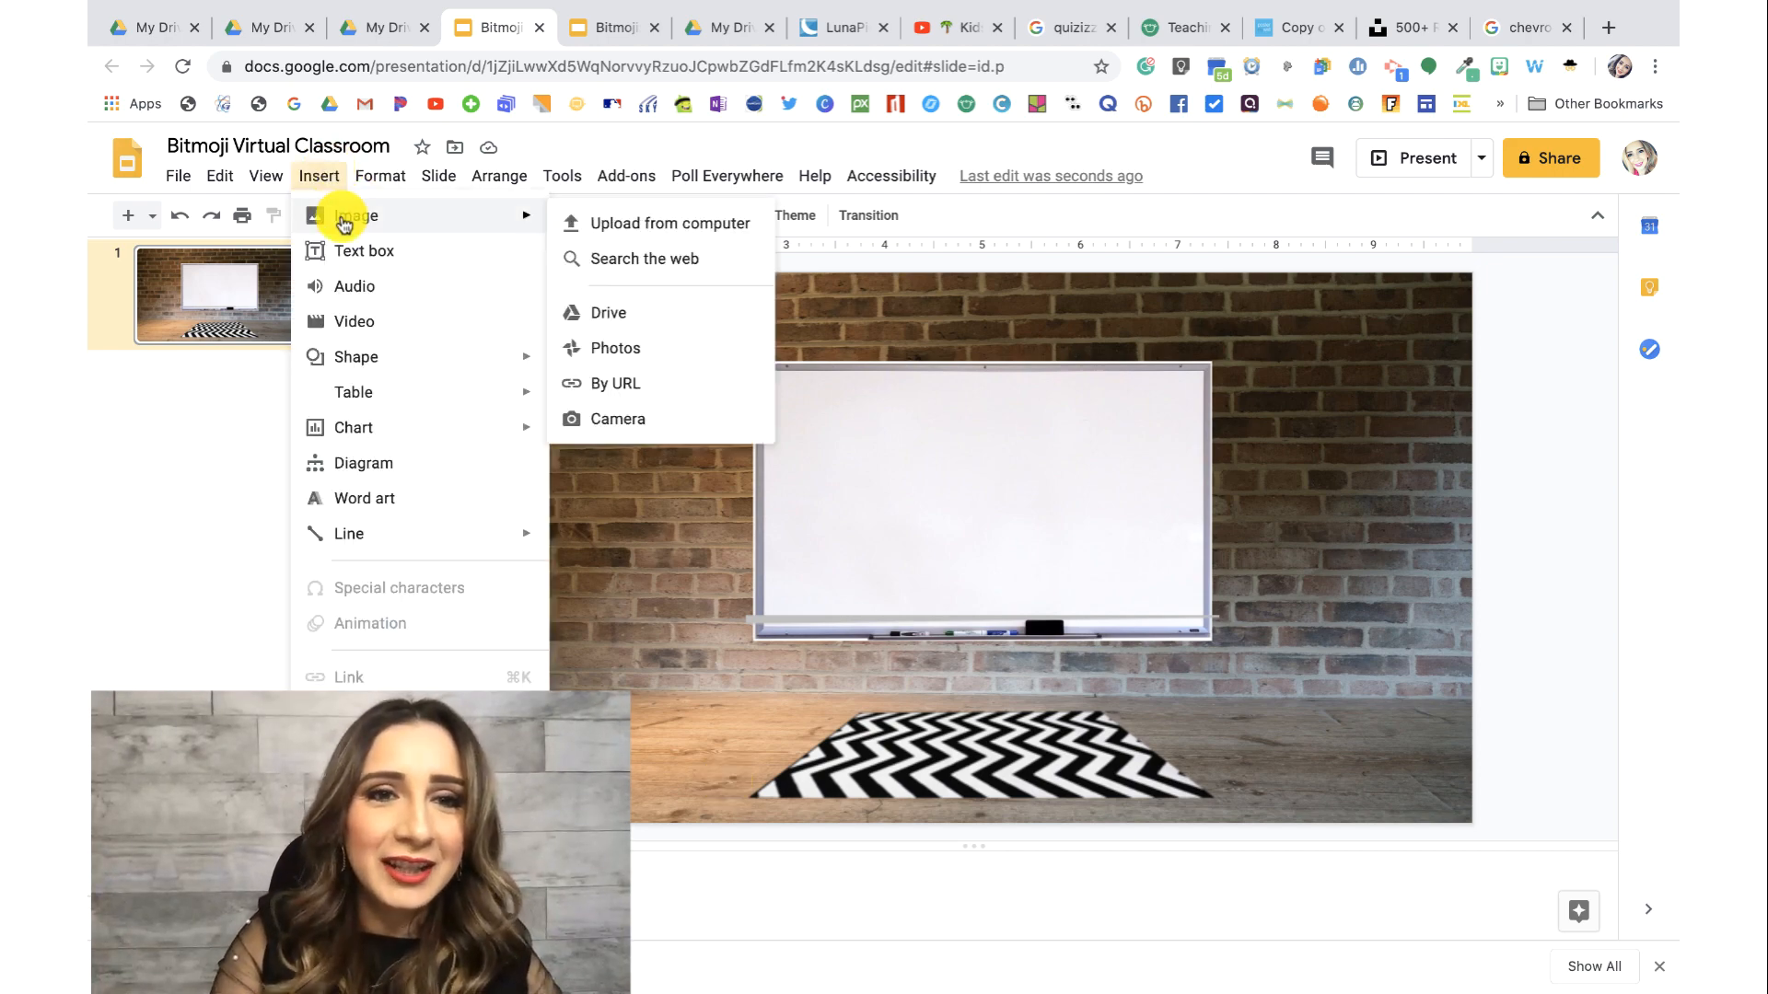
pyautogui.click(620, 260)
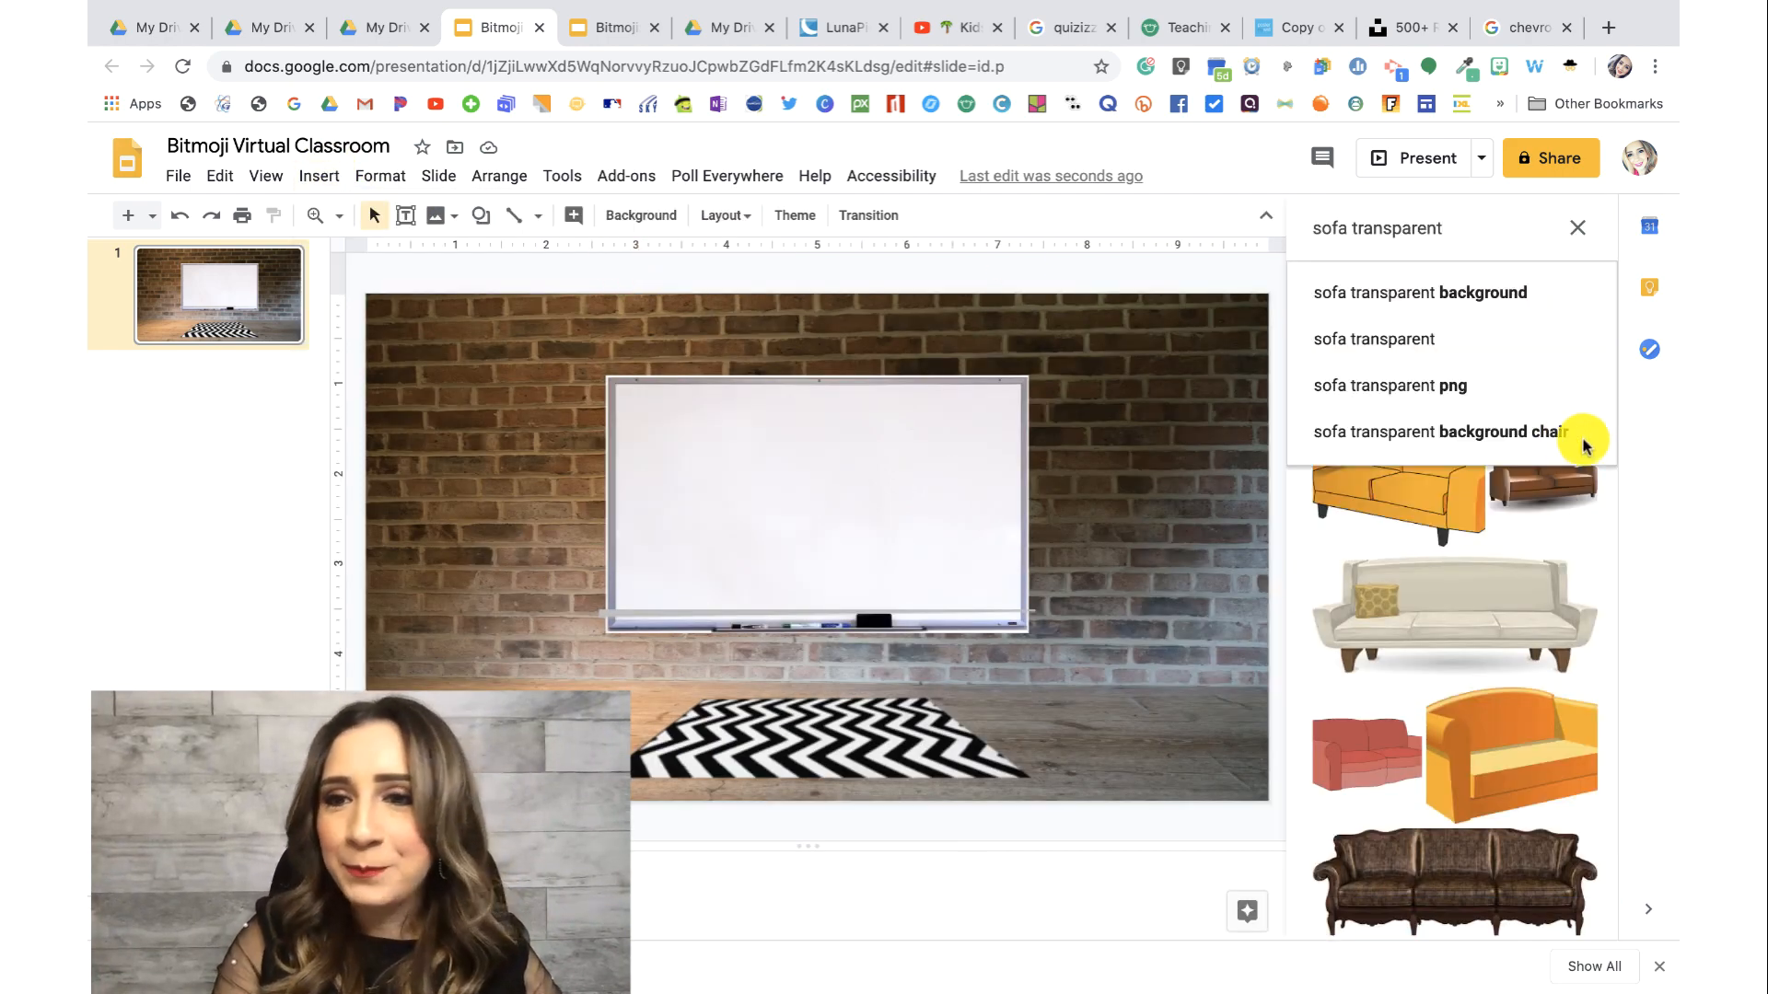
pyautogui.click(1536, 505)
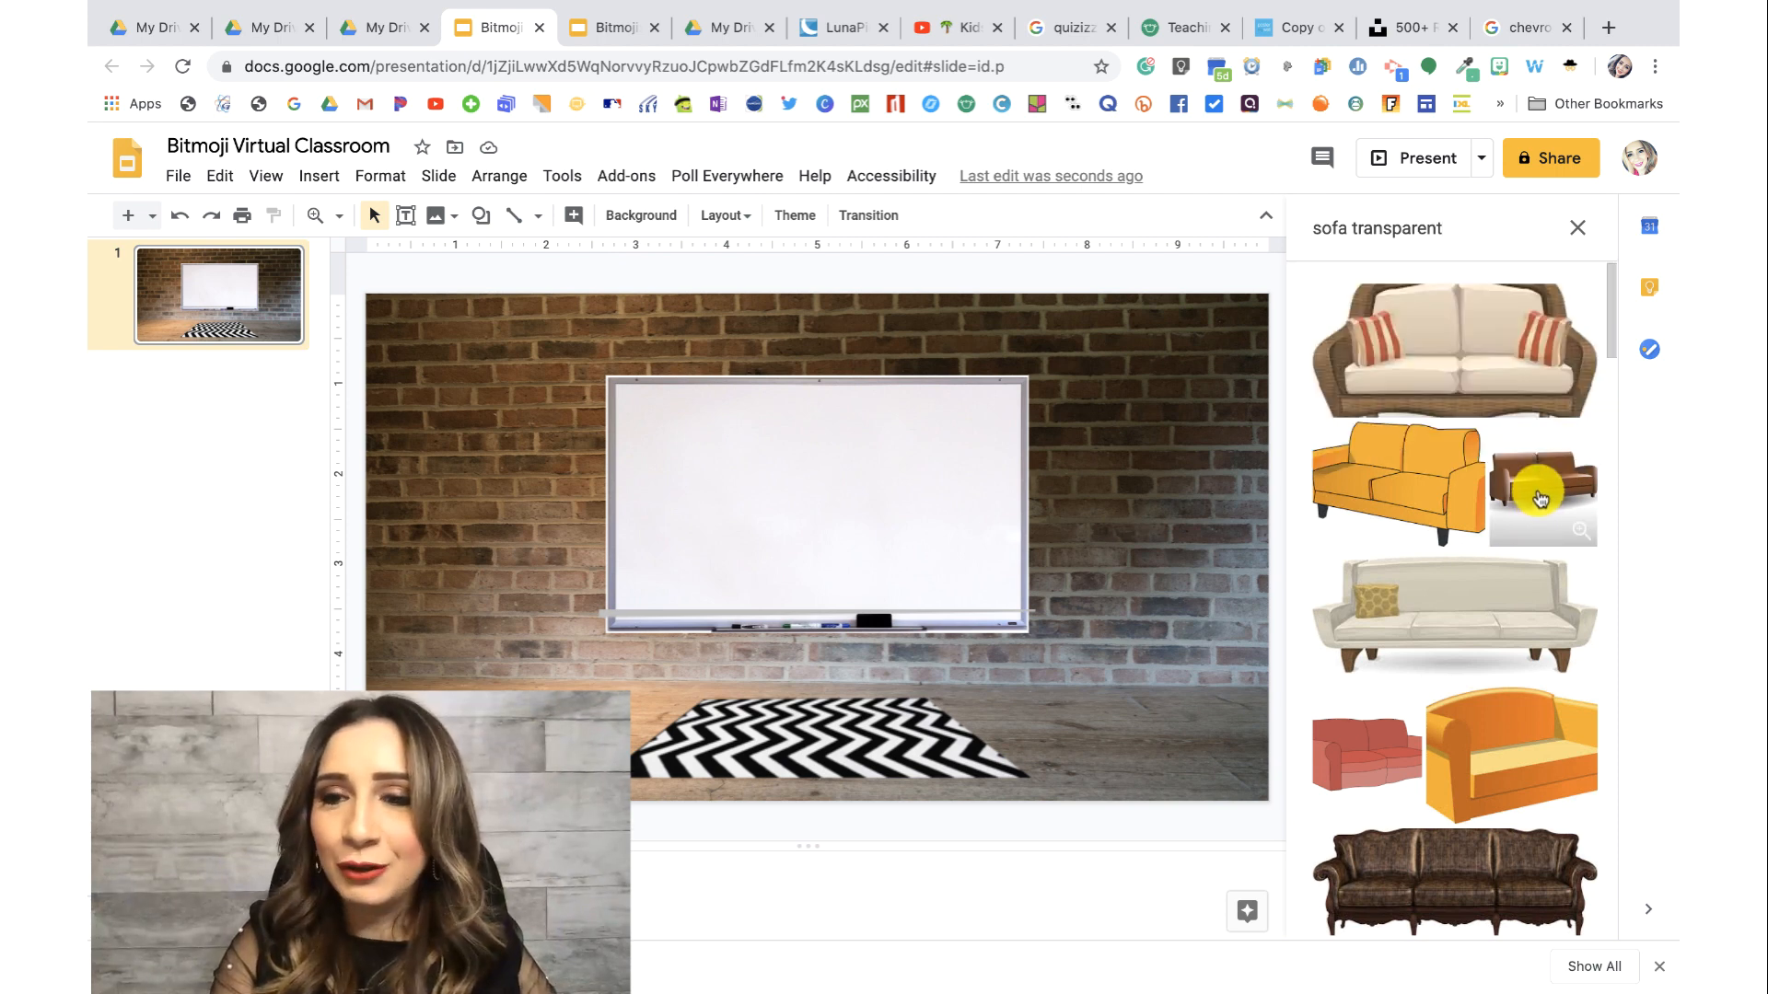
pyautogui.moveTo(1535, 490); pyautogui.dragTo(755, 615)
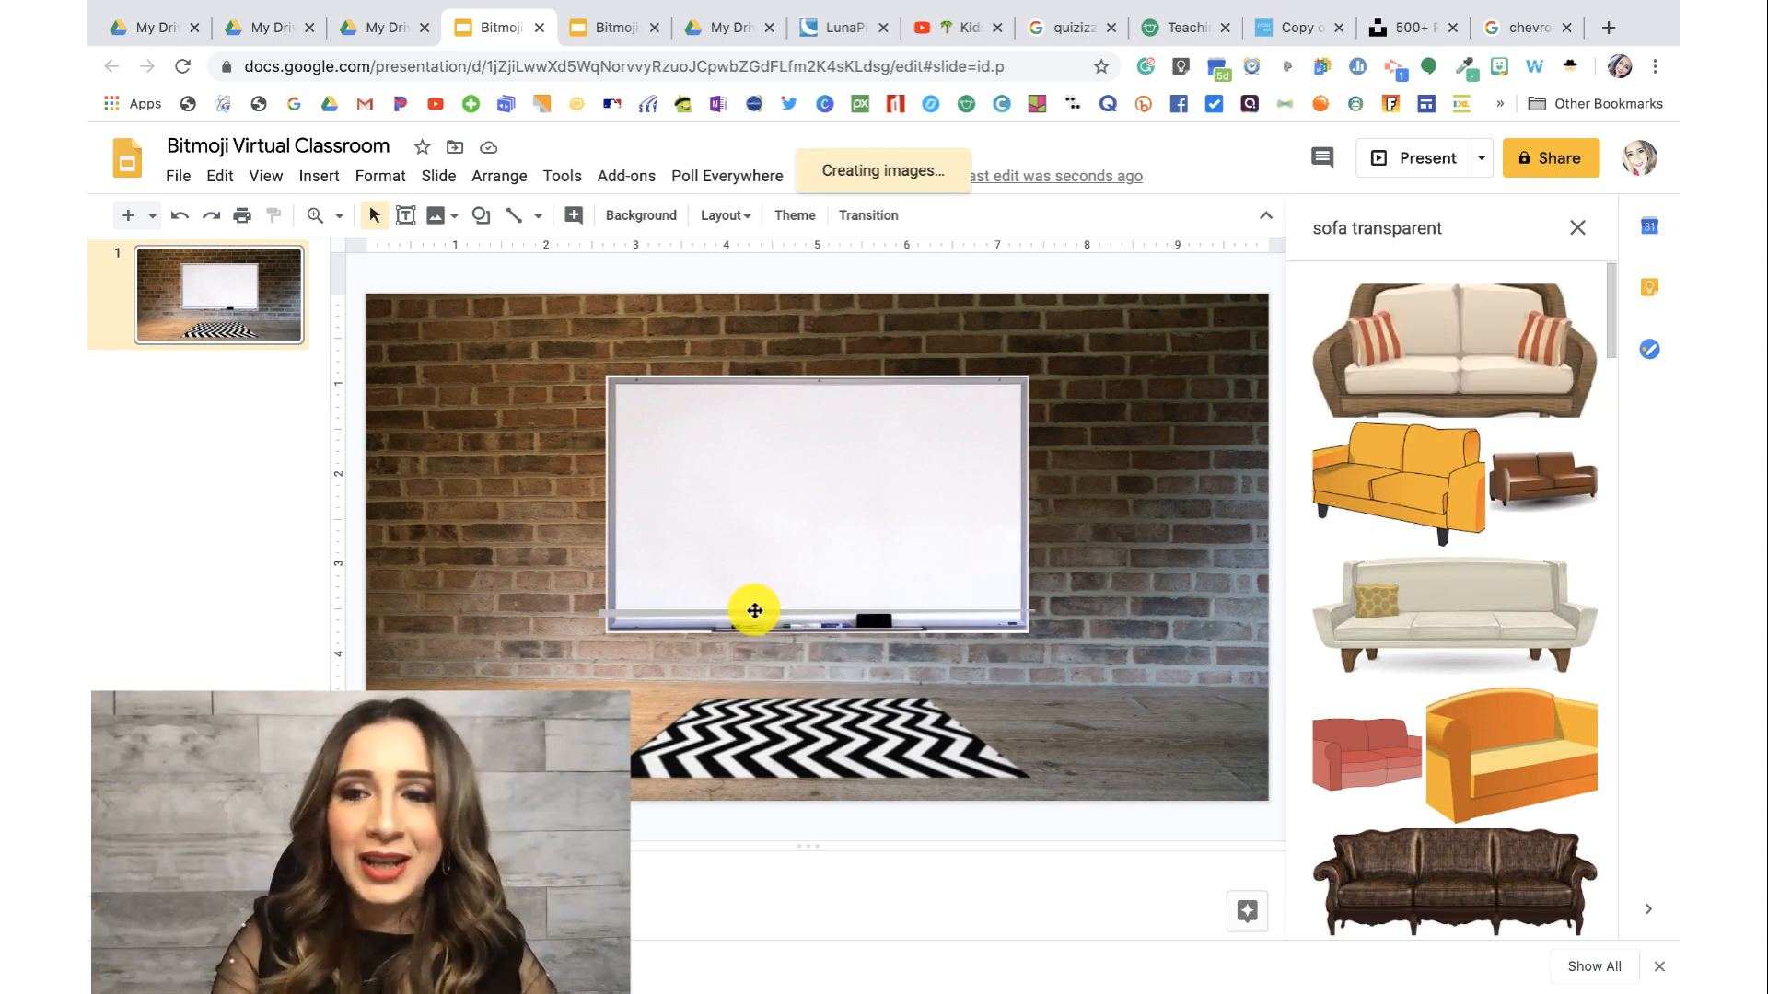
# Step: Shrink the brown sofa and place it on the floor to the left of the rug, partly over the whiteboard's lower left corner
pyautogui.moveTo(1117, 394); pyautogui.dragTo(518, 676)
pyautogui.moveTo(652, 589); pyautogui.dragTo(769, 474)
pyautogui.moveTo(626, 684); pyautogui.dragTo(624, 691)
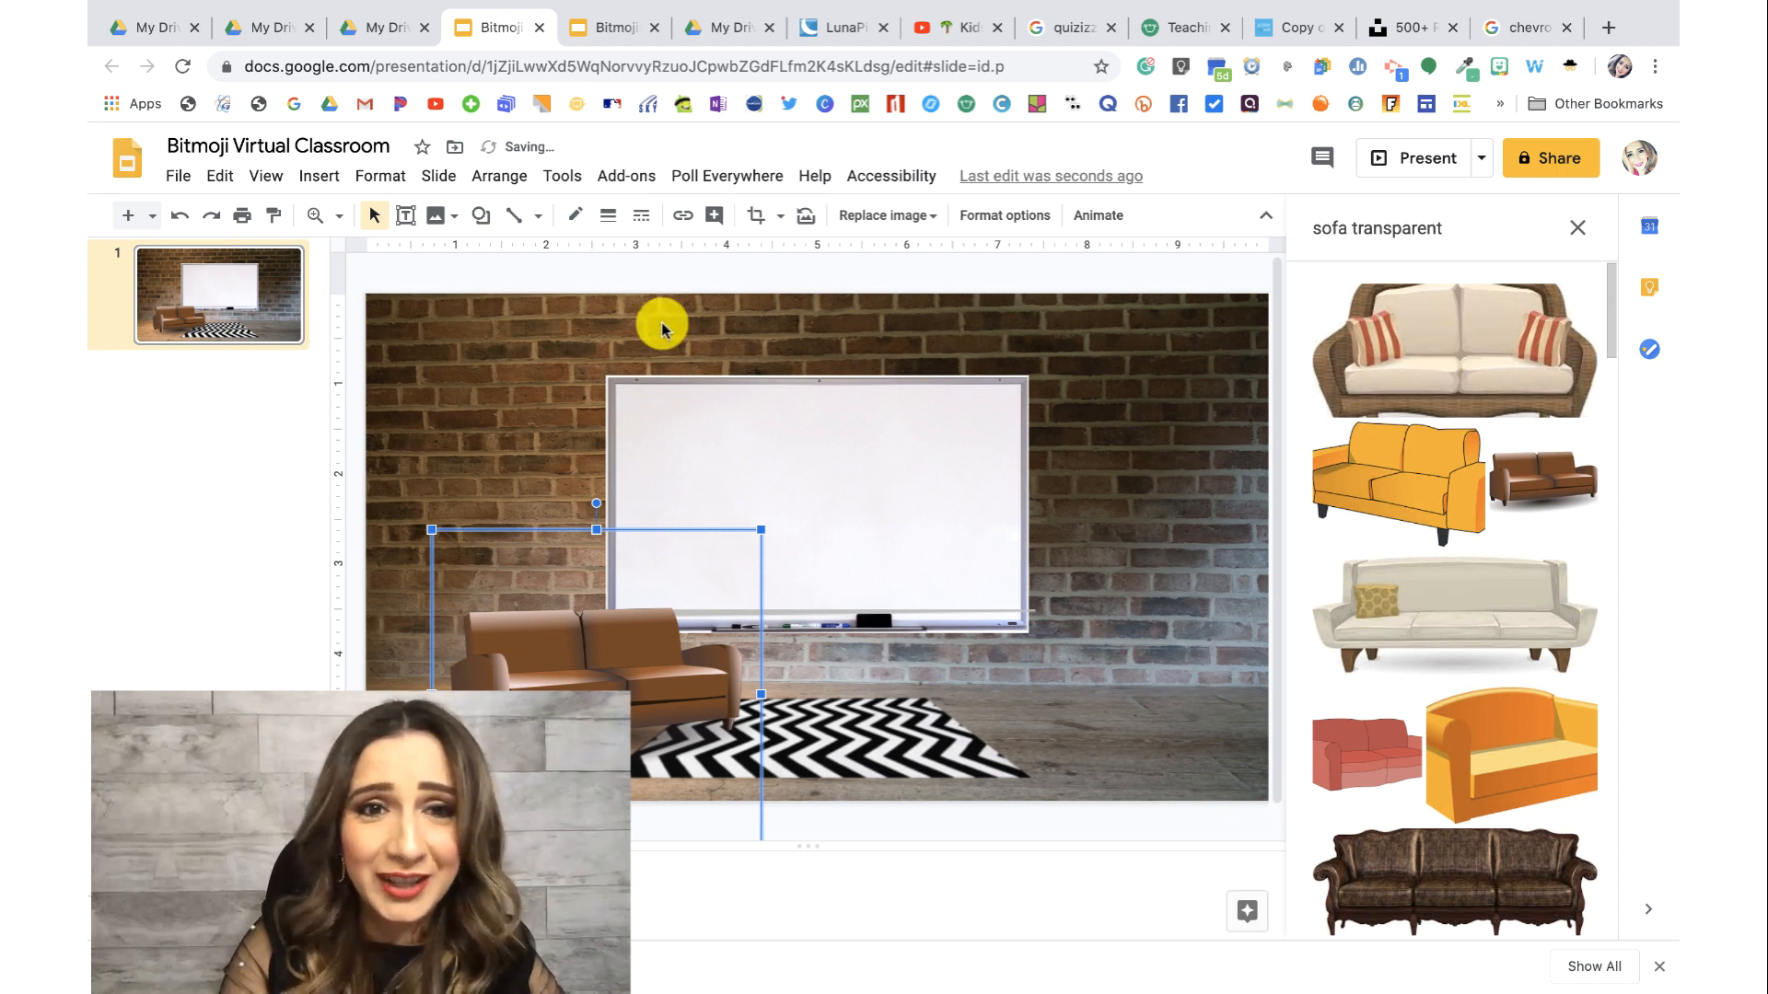
# Step: Recolor the sofa turquoise with the Light 7 option
pyautogui.click(1003, 217)
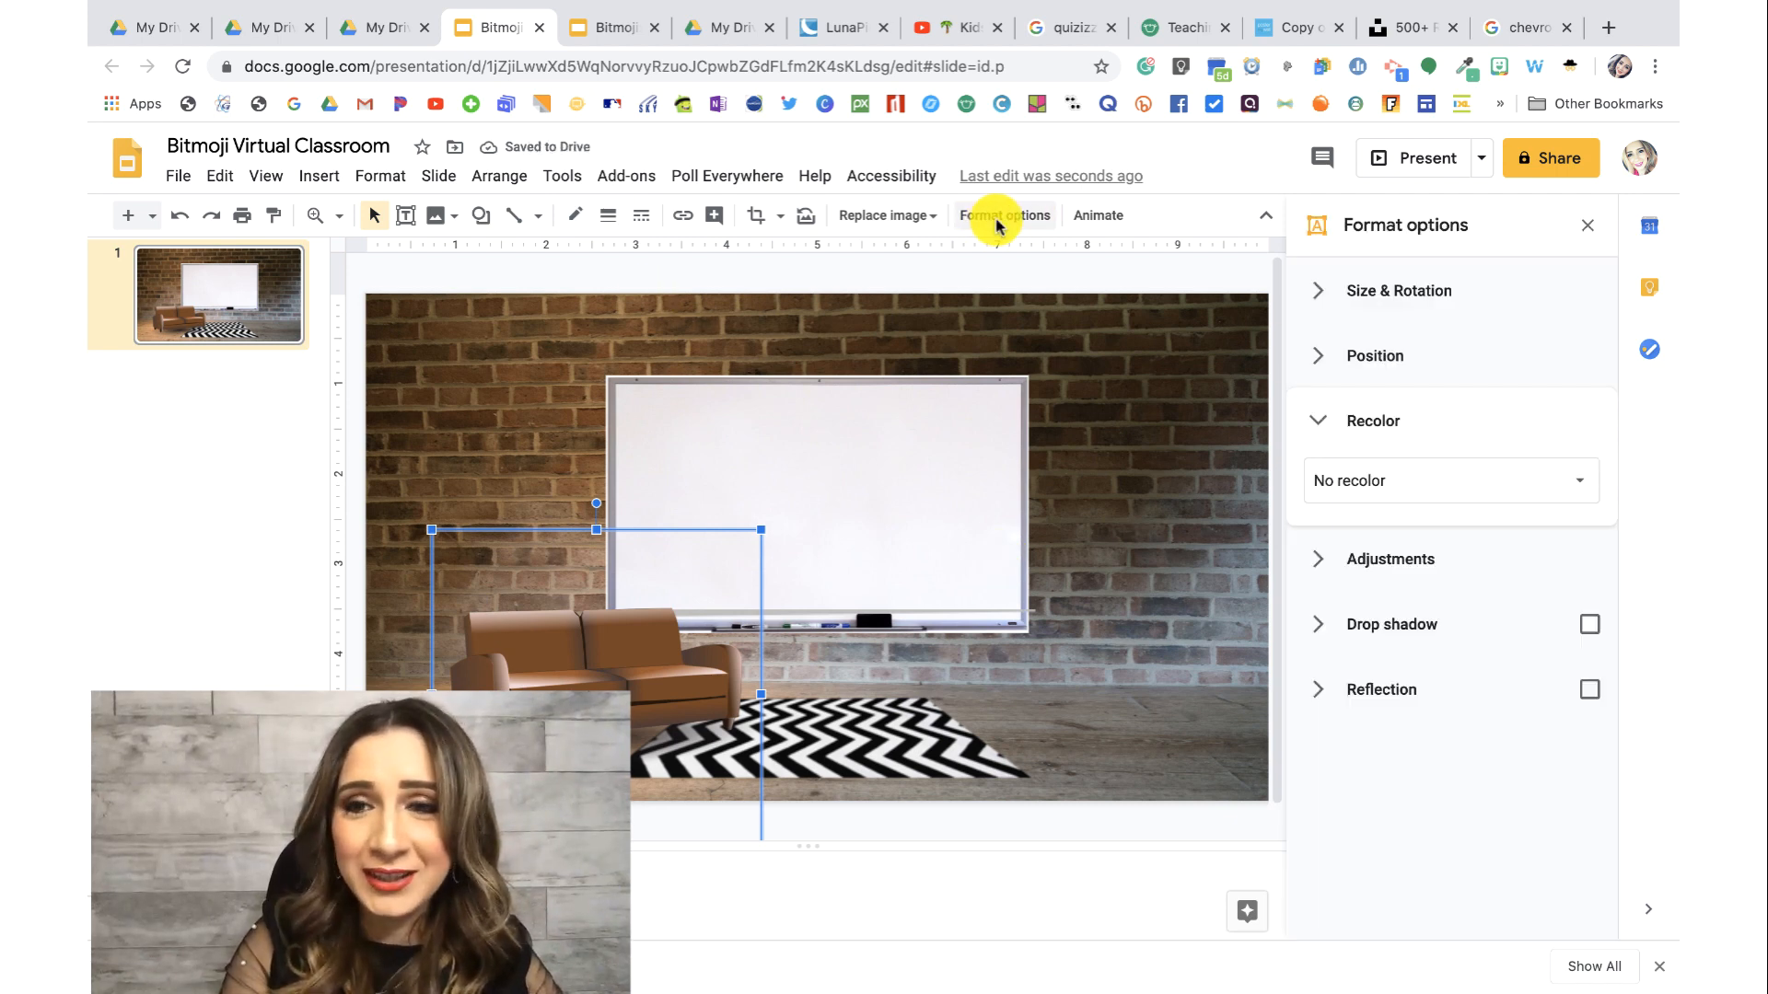
pyautogui.click(1371, 497)
pyautogui.scroll(-2, 1423, 656)
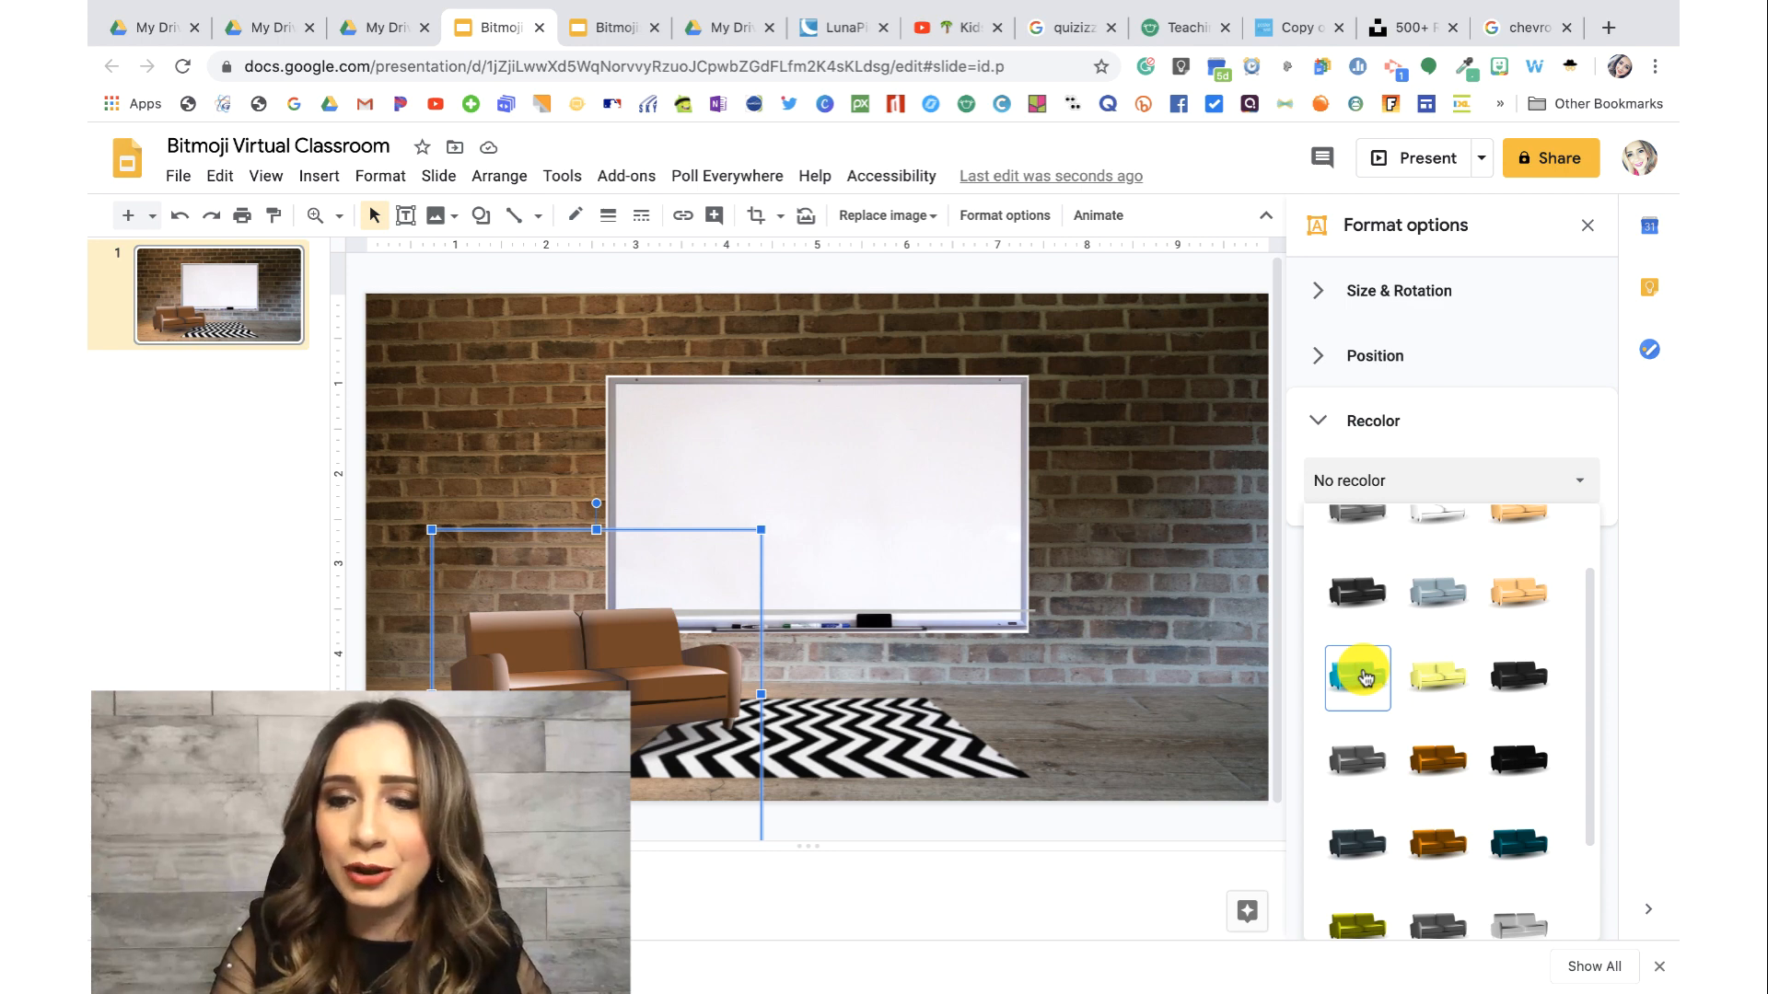
pyautogui.click(1366, 678)
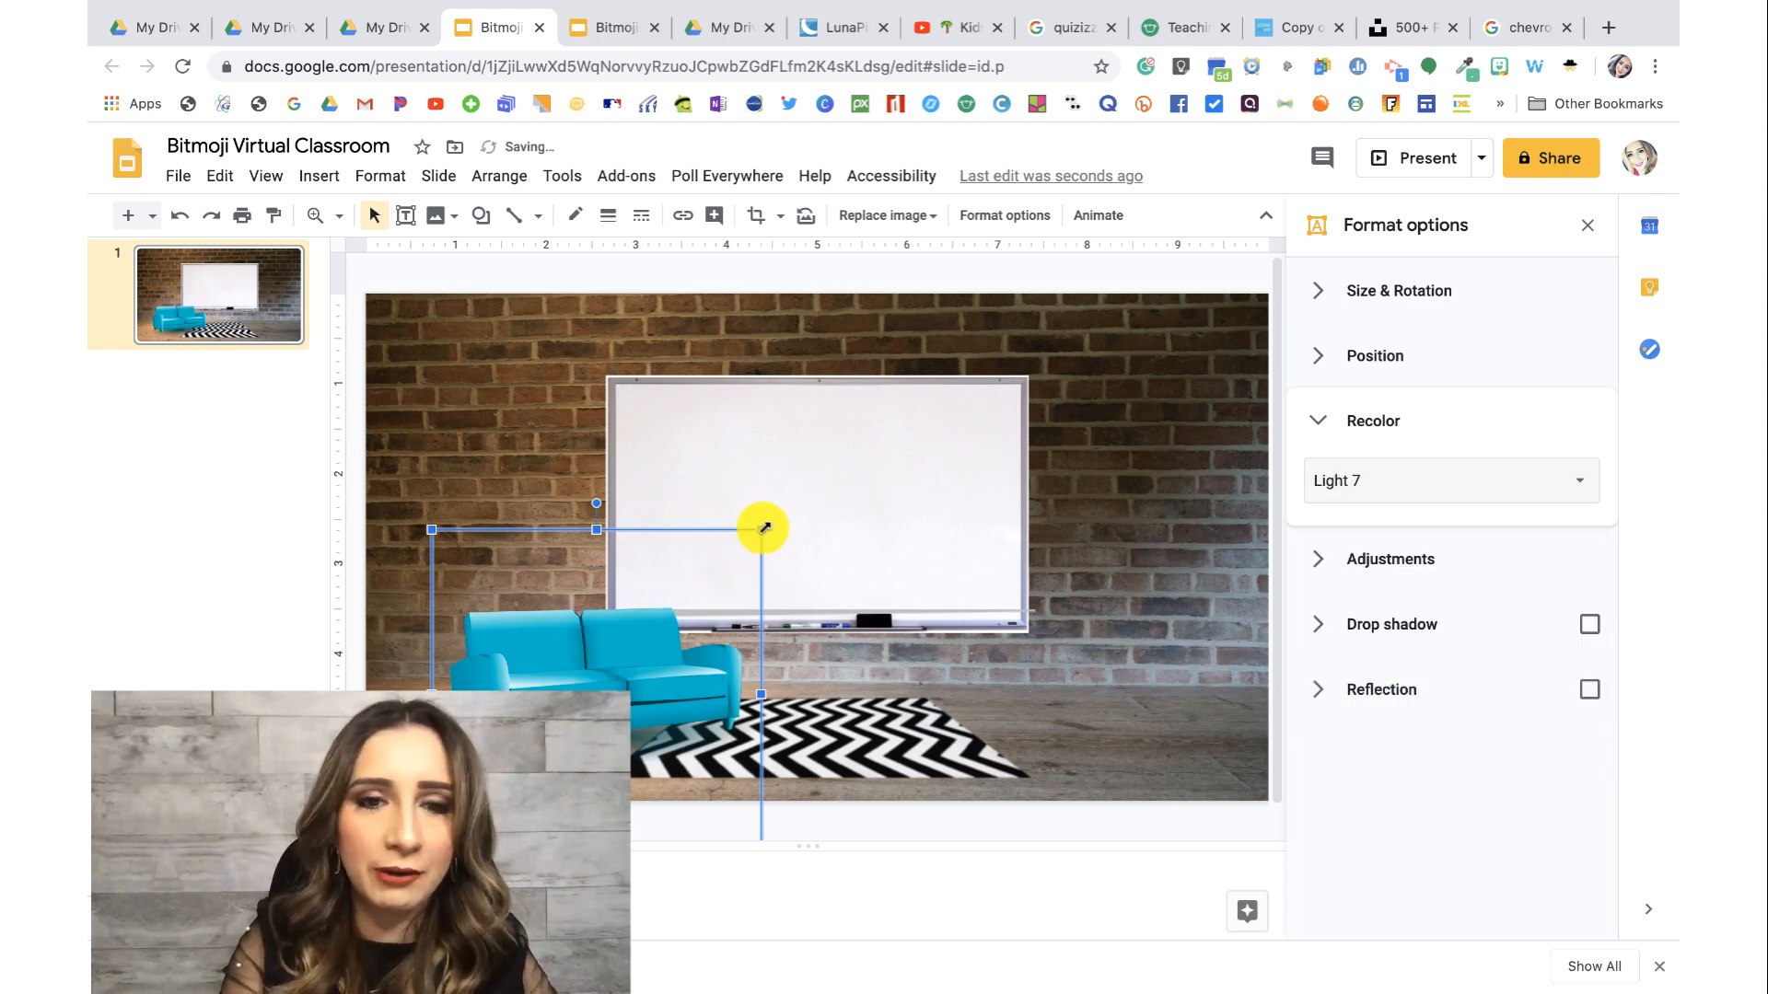
# Step: Enlarge the turquoise sofa image to about 4 in wide and move it to the floor on the right of the rug
pyautogui.moveTo(432, 530); pyautogui.dragTo(400, 513)
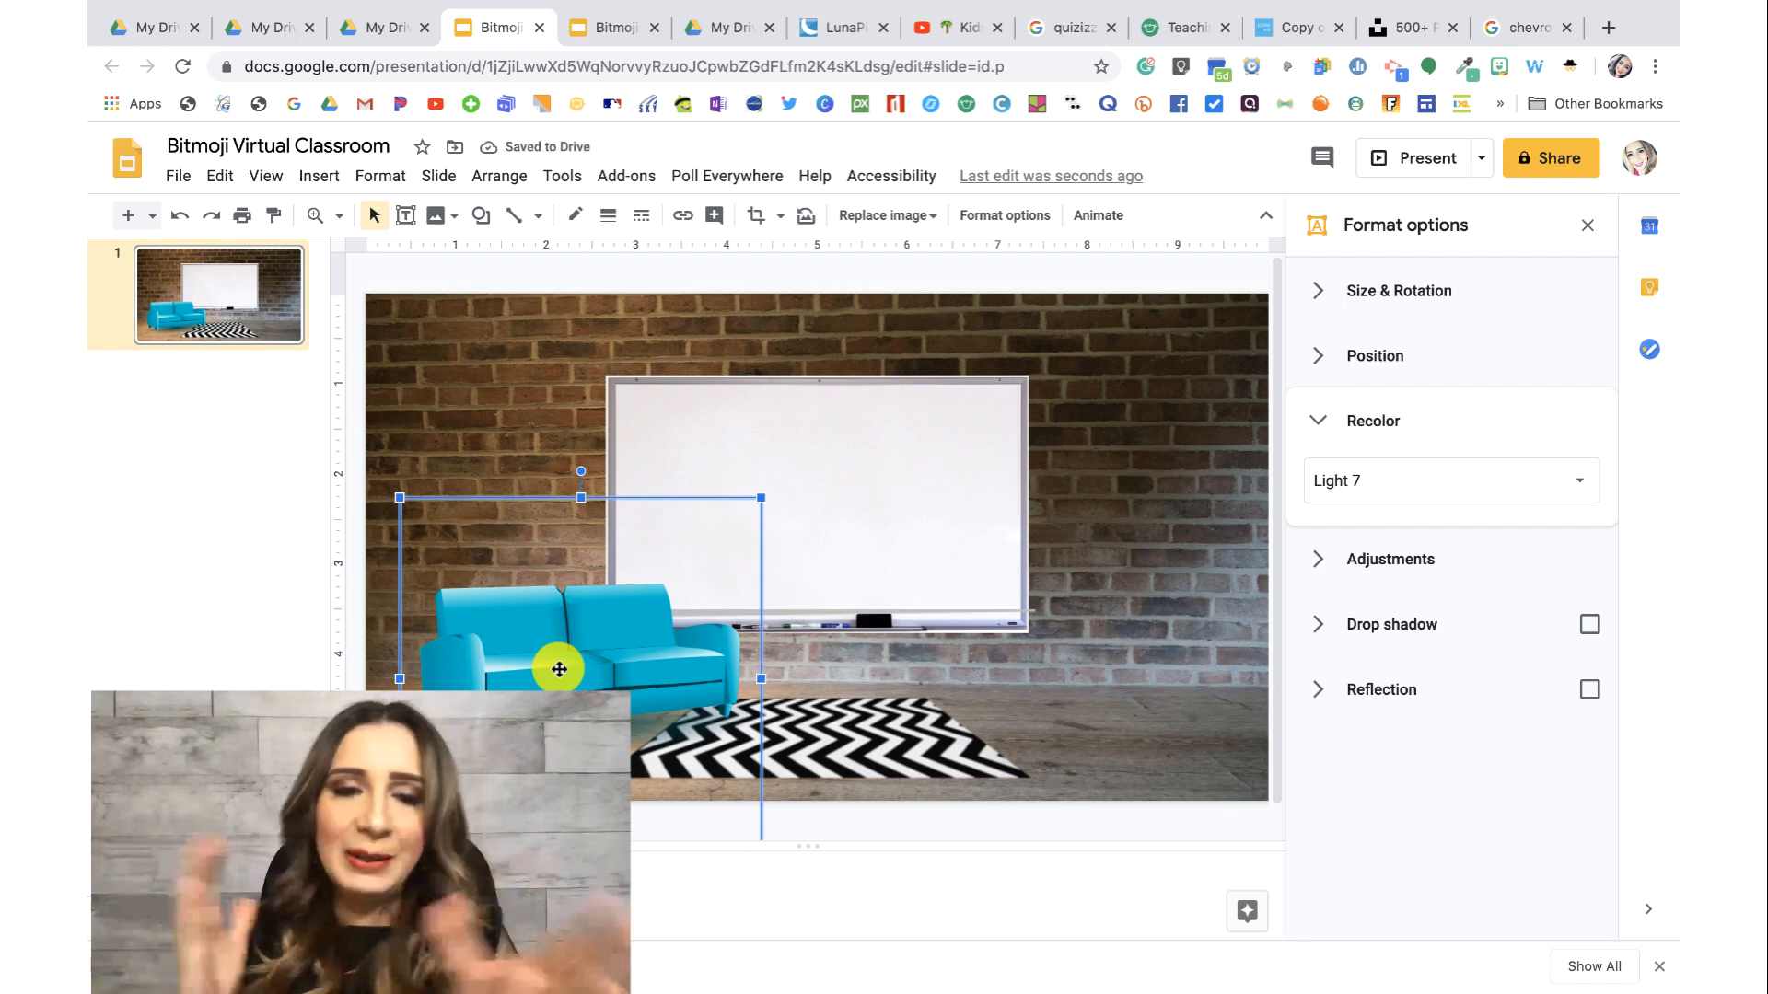
pyautogui.moveTo(559, 669); pyautogui.dragTo(1093, 655)
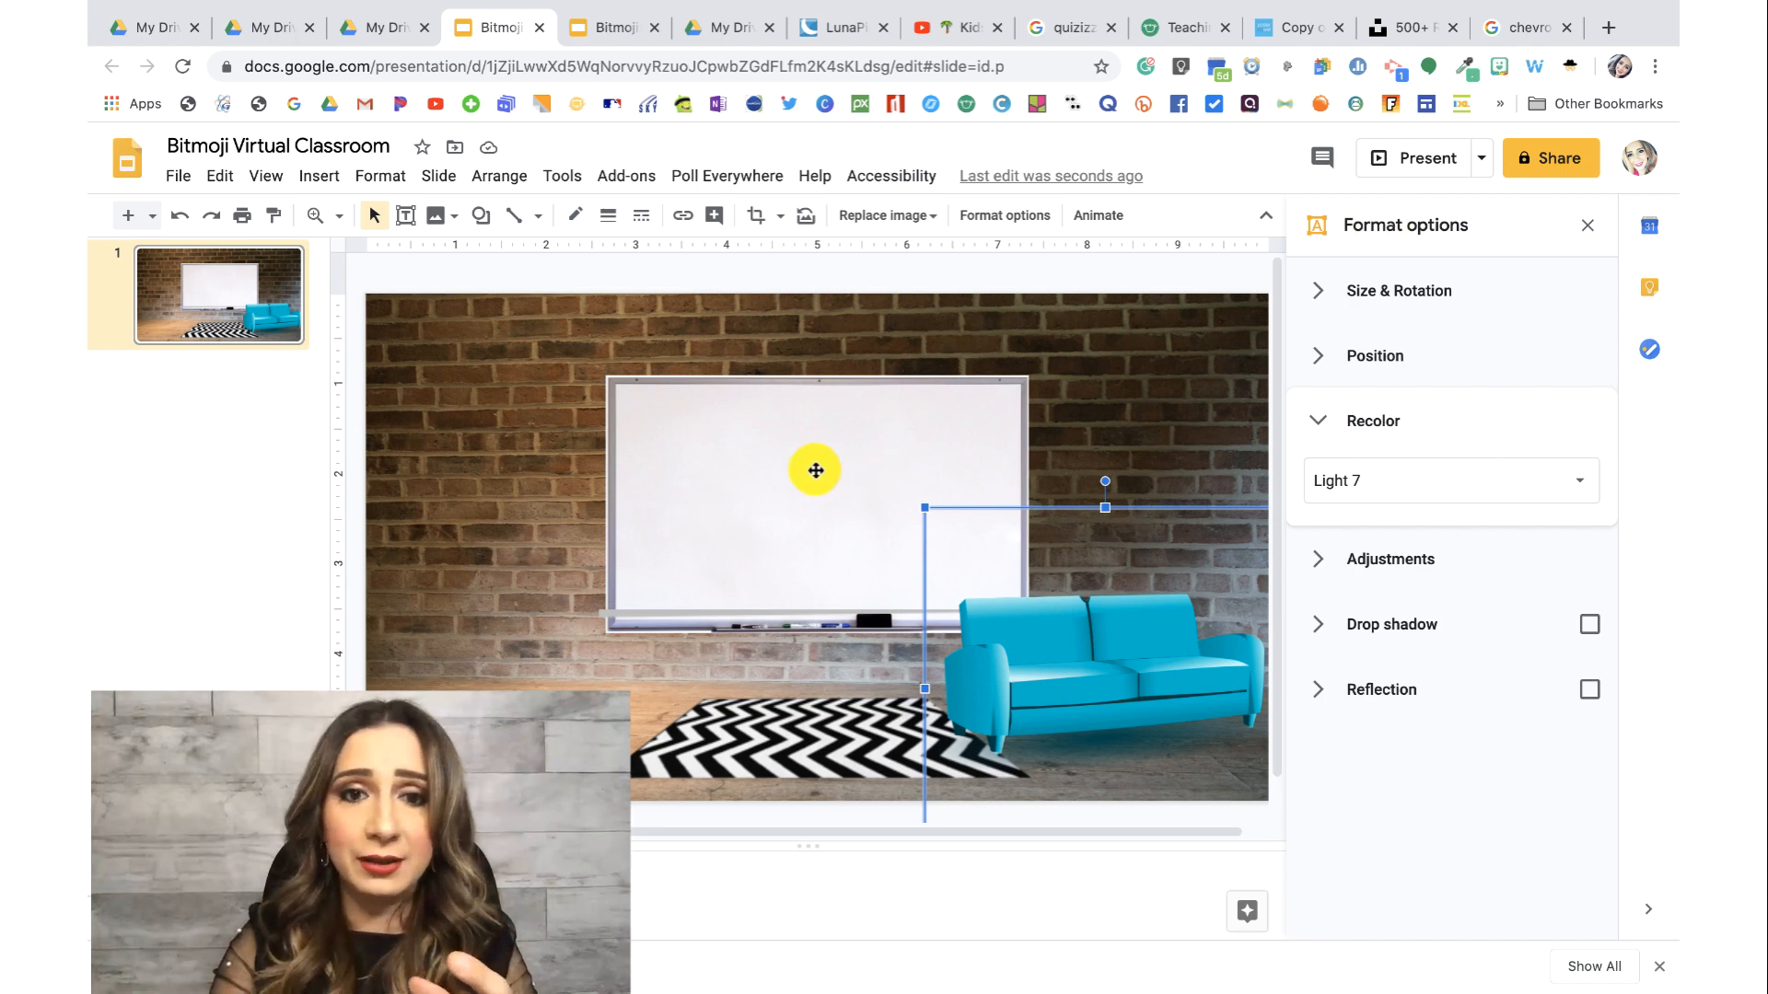
# Step: Flip the turquoise sofa horizontally so it faces toward the rug, and deselect it
pyautogui.click(748, 464)
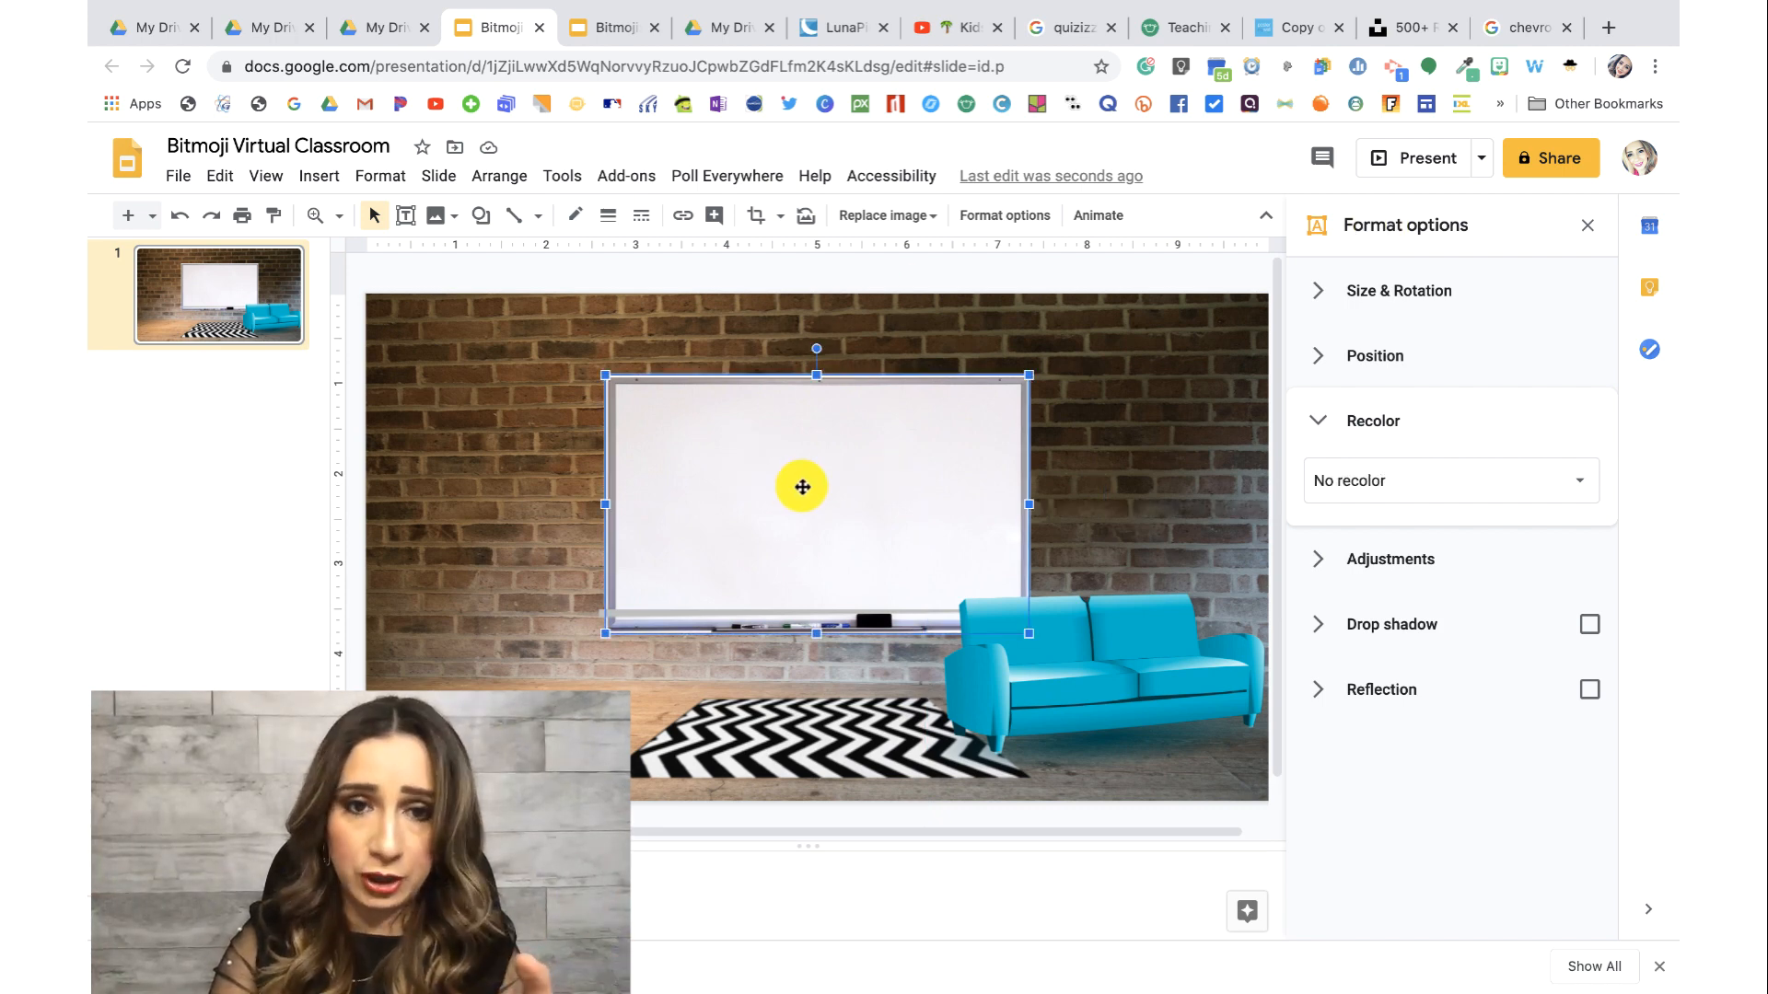
pyautogui.click(1057, 663)
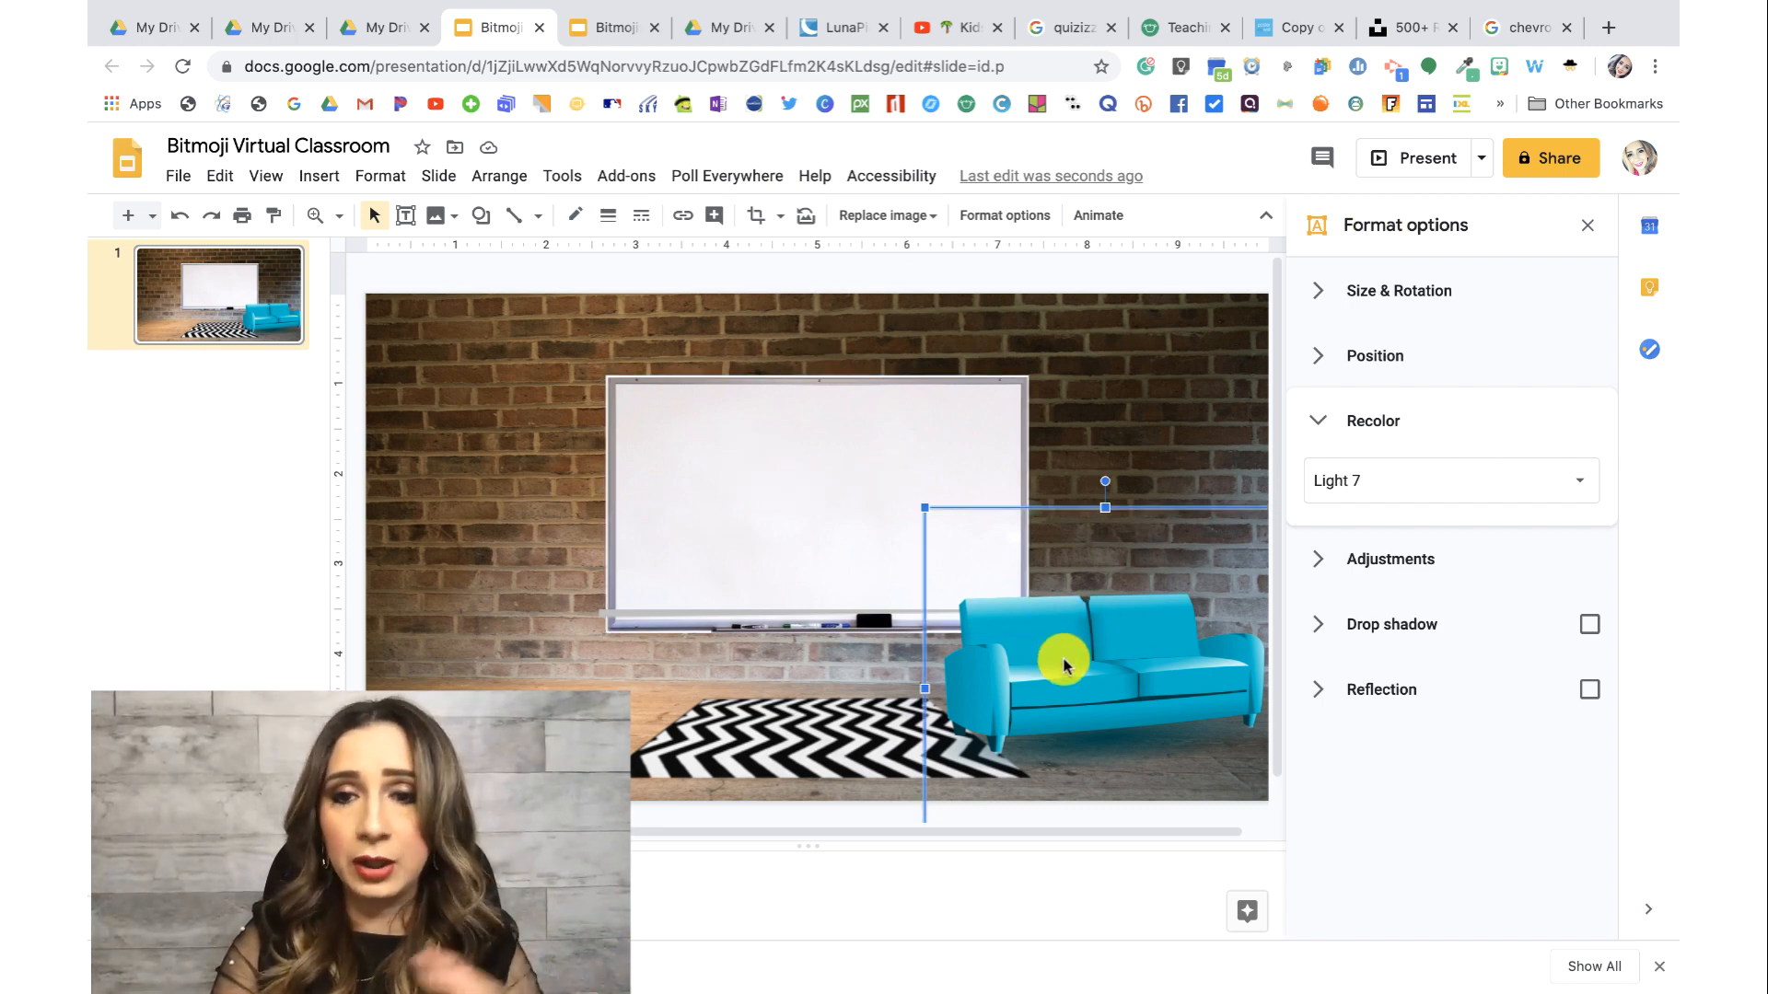
pyautogui.click(1314, 293)
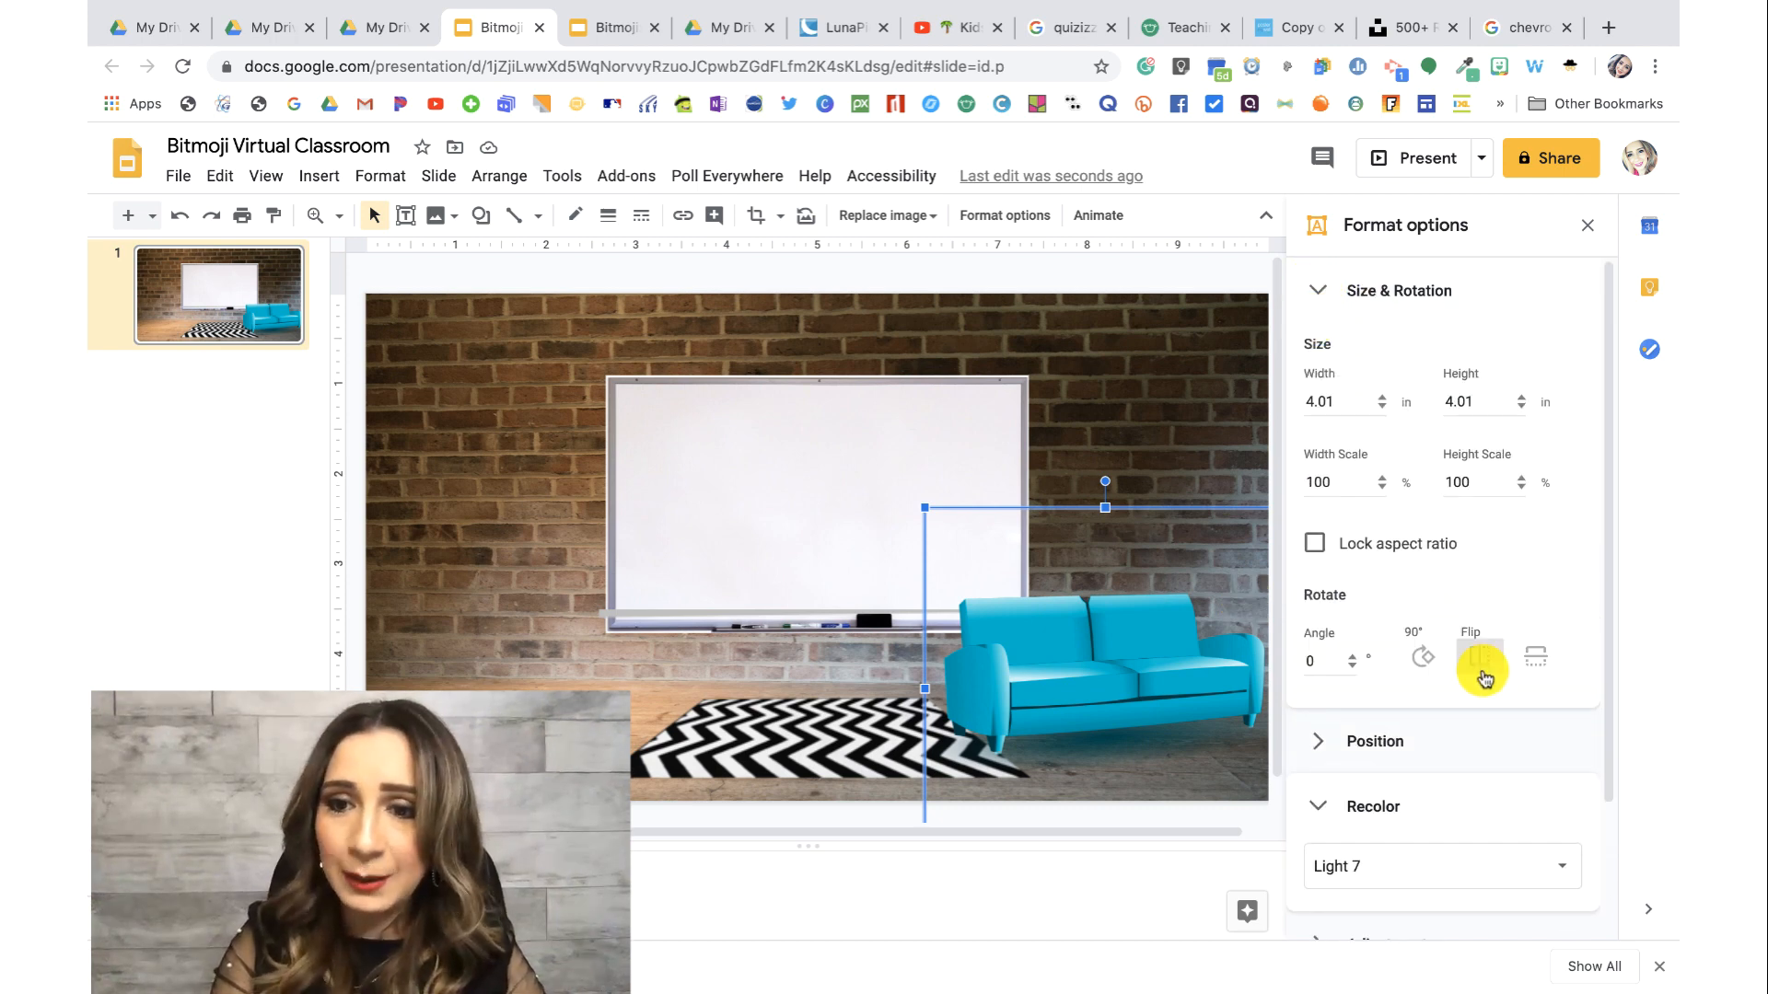
pyautogui.click(1480, 659)
pyautogui.click(433, 686)
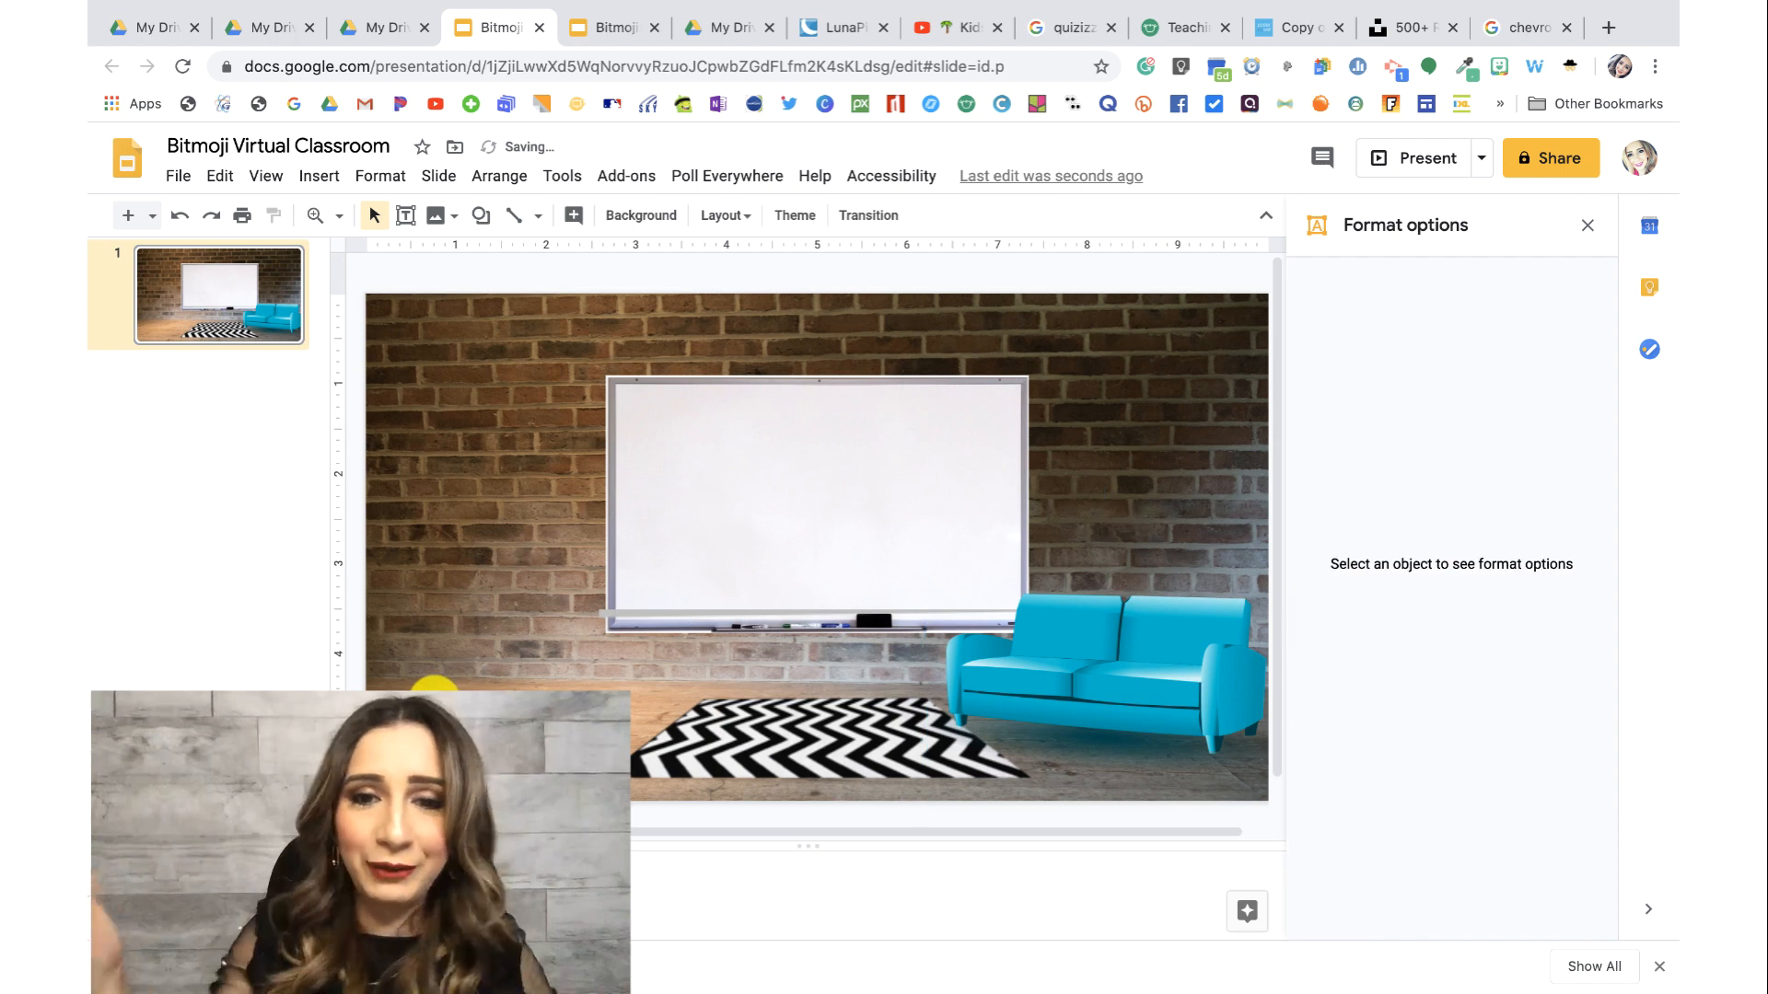